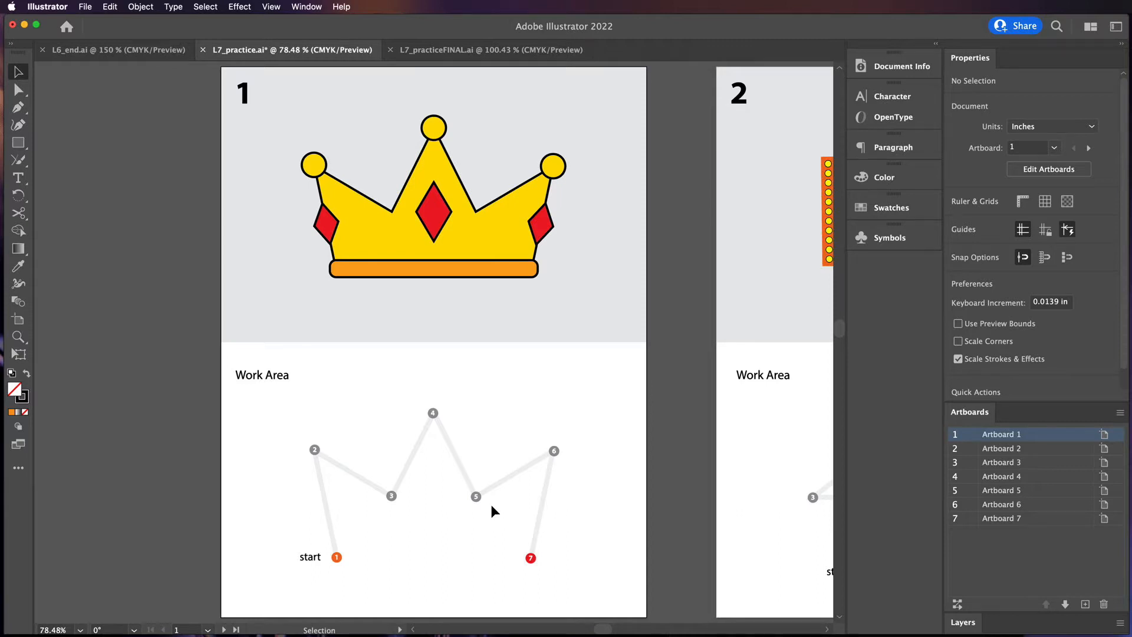
Select the Pen tool and set the stroke weight to 2 pt
{"action": "key", "text": "super+equal"}
{"action": "key", "text": "super+equal"}
{"action": "key", "text": "super+equal"}
{"action": "key", "text": "space"}
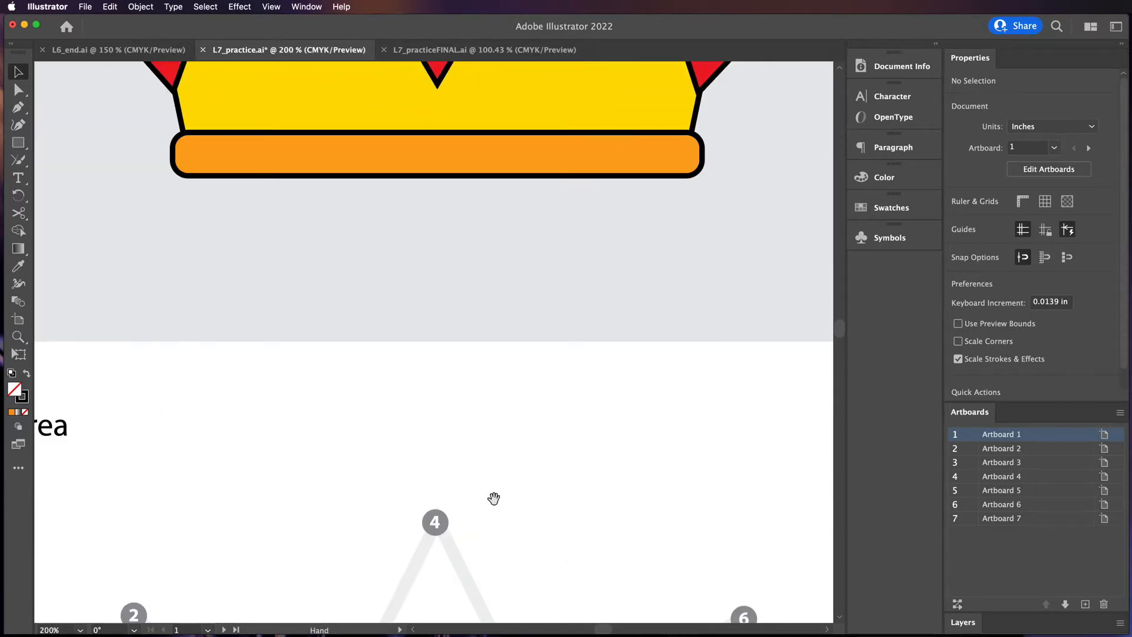
{"action": "left_click_drag", "start_coordinate": [493, 498], "coordinate": [496, 214]}
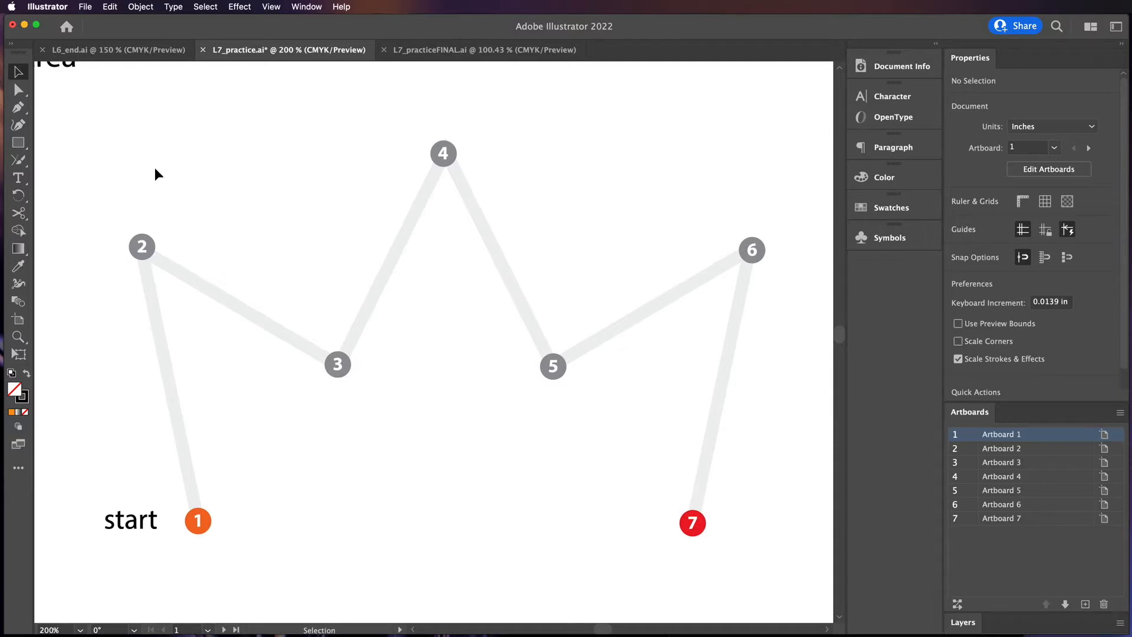
{"action": "left_click", "coordinate": [17, 107]}
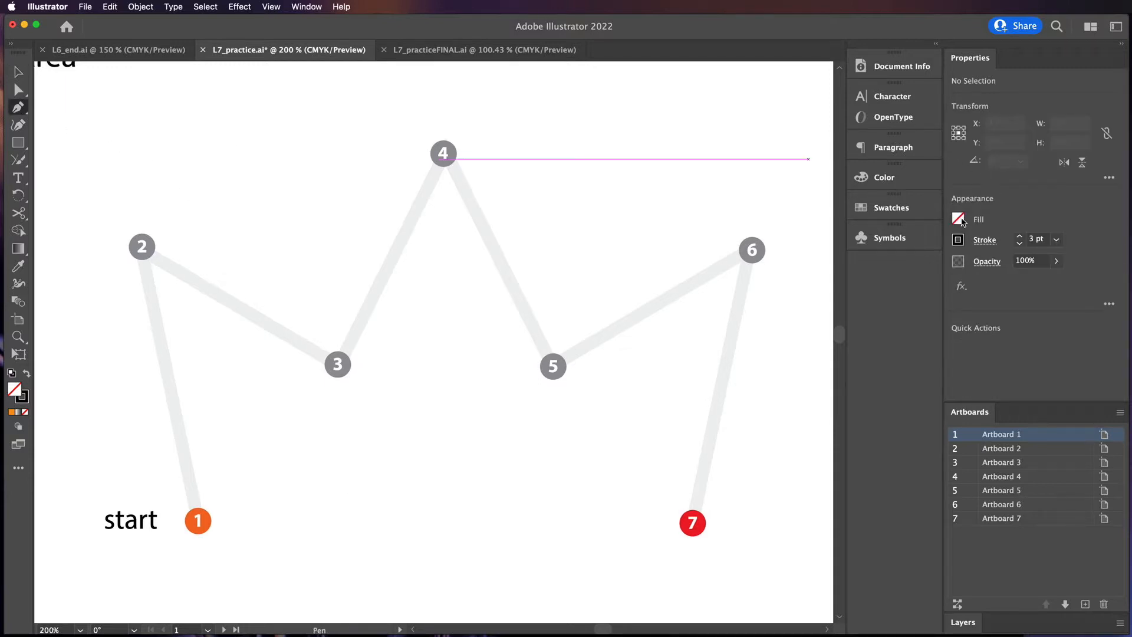
{"action": "left_click", "coordinate": [1019, 243]}
{"action": "left_click", "coordinate": [1021, 244]}
{"action": "left_click", "coordinate": [1019, 236]}
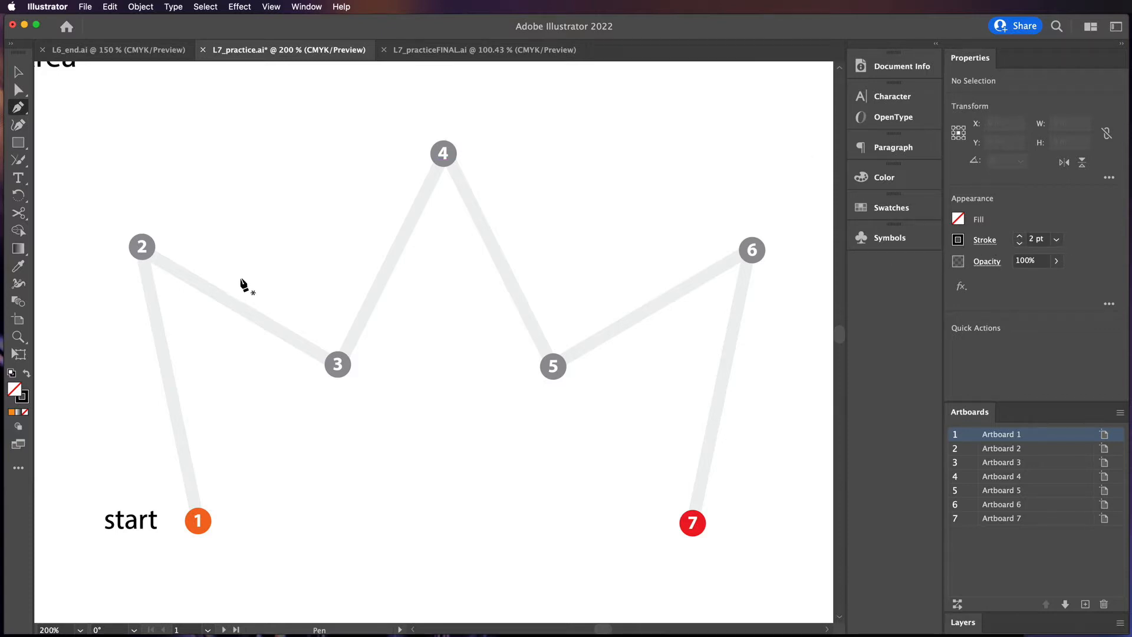
Open the Selection & Anchor Display preferences and close the dialog with OK
{"action": "left_click", "coordinate": [47, 7]}
{"action": "mouse_move", "coordinate": [66, 40]}
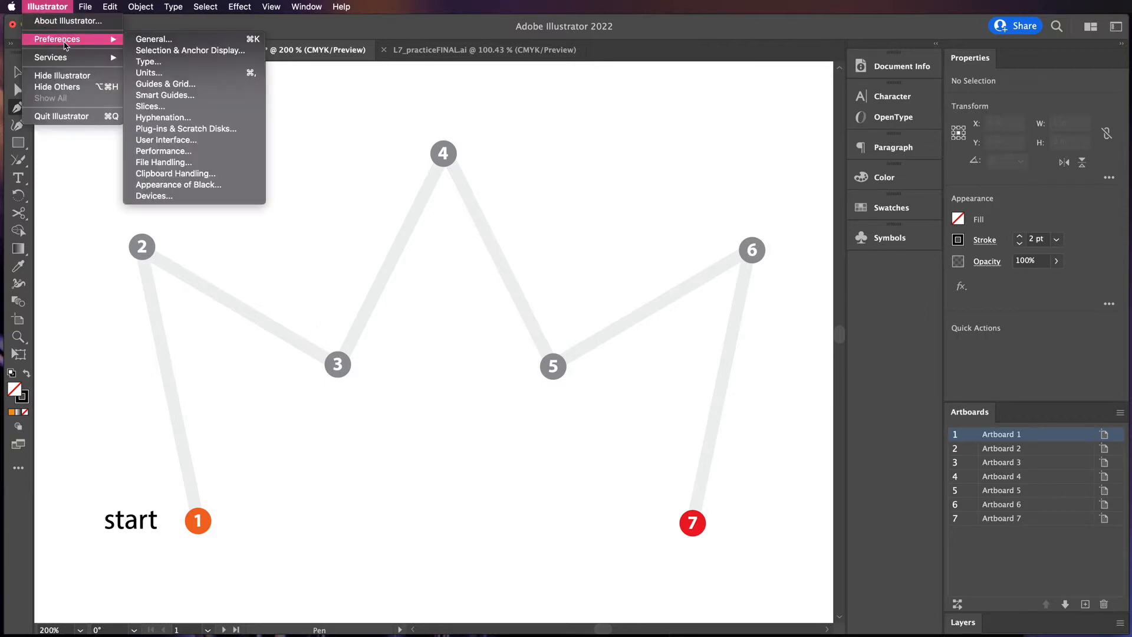
{"action": "left_click", "coordinate": [166, 52]}
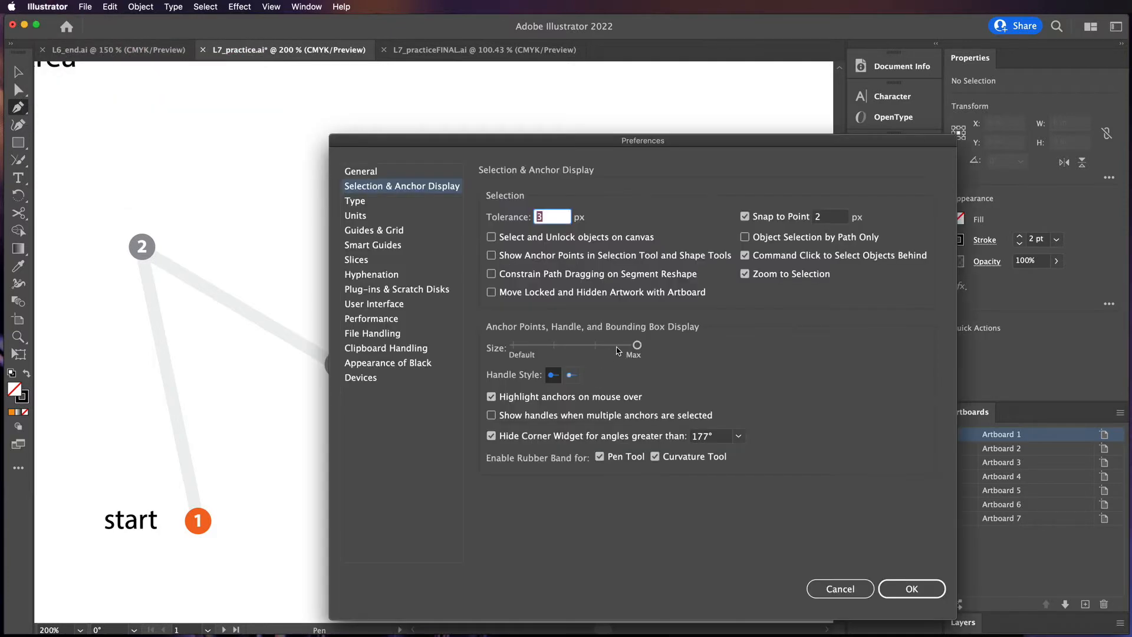
{"action": "left_click", "coordinate": [914, 593]}
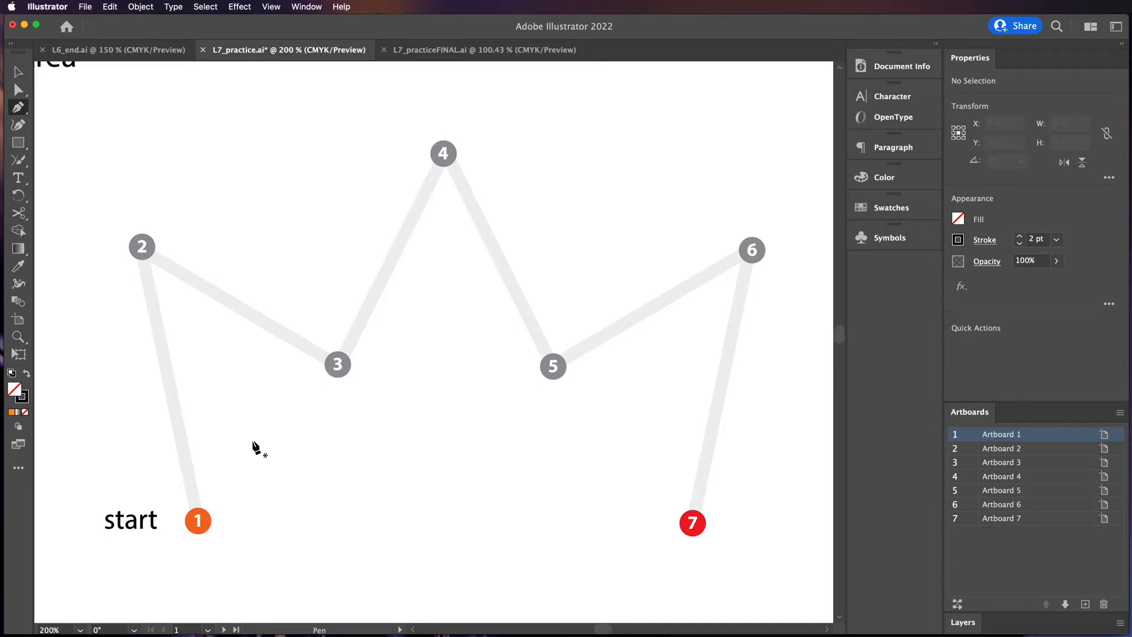
Draw a straight Pen path through the crown guide's numbered points 1 to 7, then end the path
{"action": "left_click", "coordinate": [198, 522]}
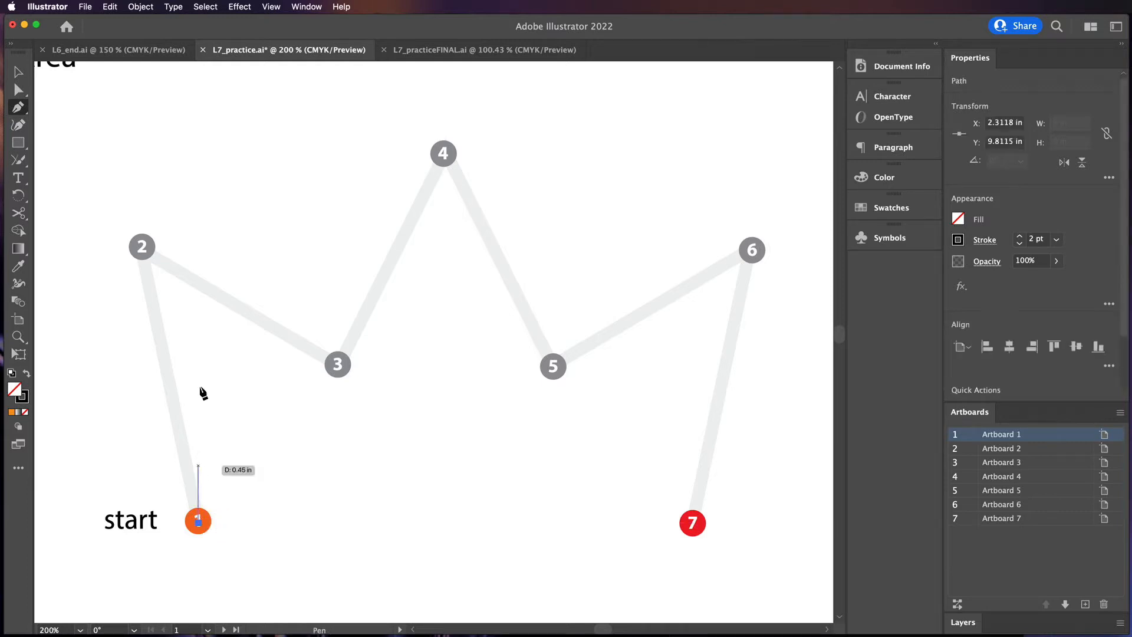
{"action": "left_click", "coordinate": [142, 248]}
{"action": "left_click", "coordinate": [337, 365]}
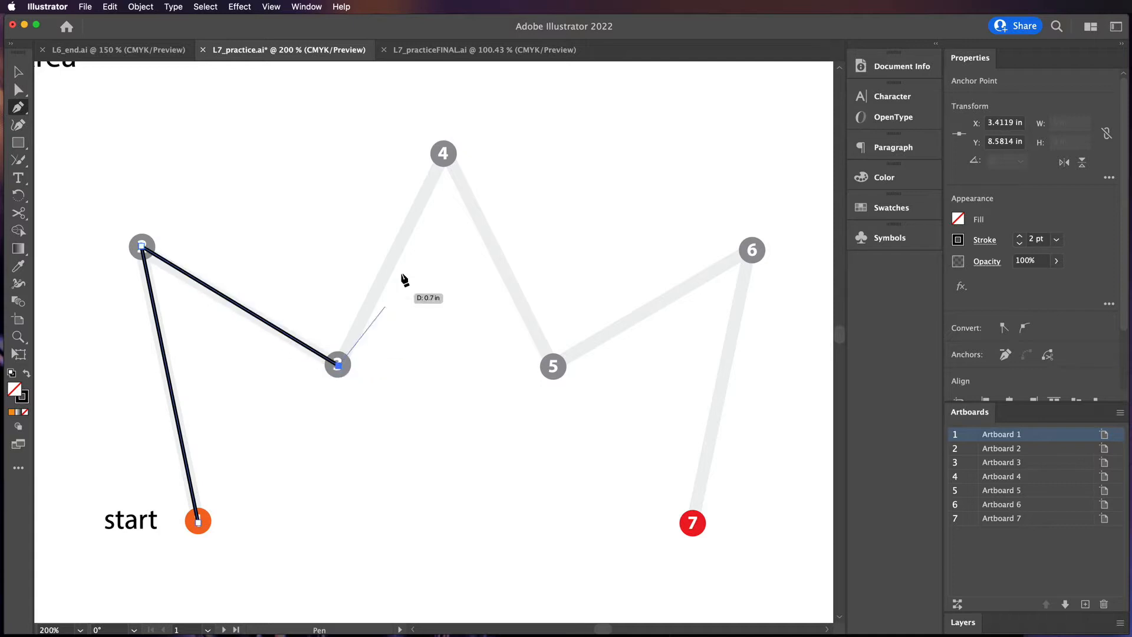
{"action": "left_click", "coordinate": [444, 154]}
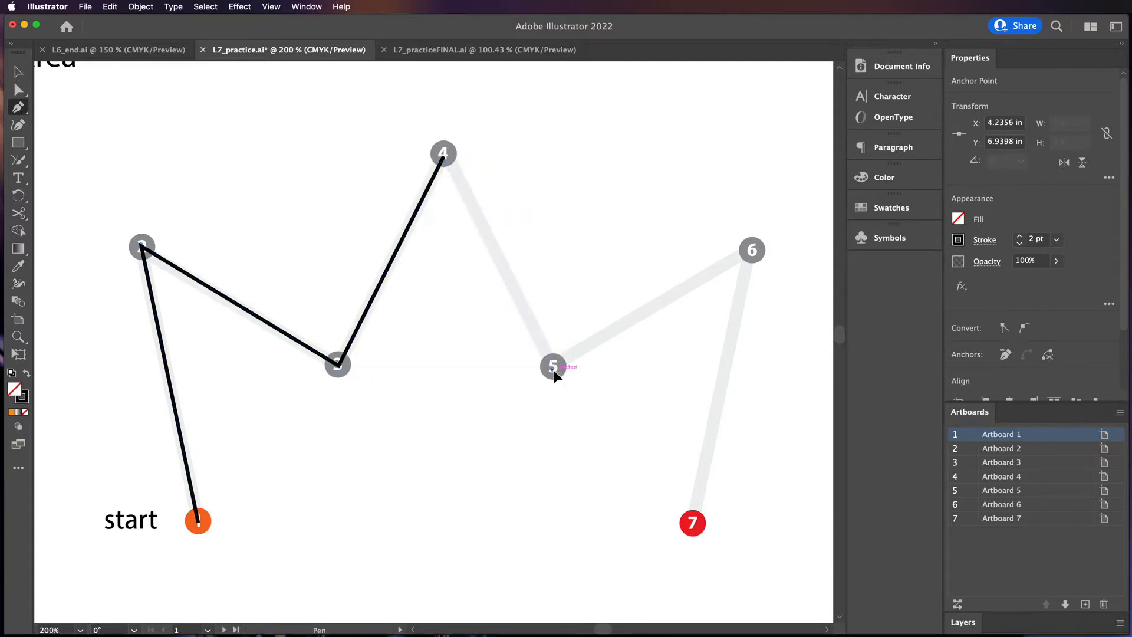
{"action": "left_click", "coordinate": [553, 367]}
{"action": "left_click", "coordinate": [752, 250]}
{"action": "left_click", "coordinate": [692, 523]}
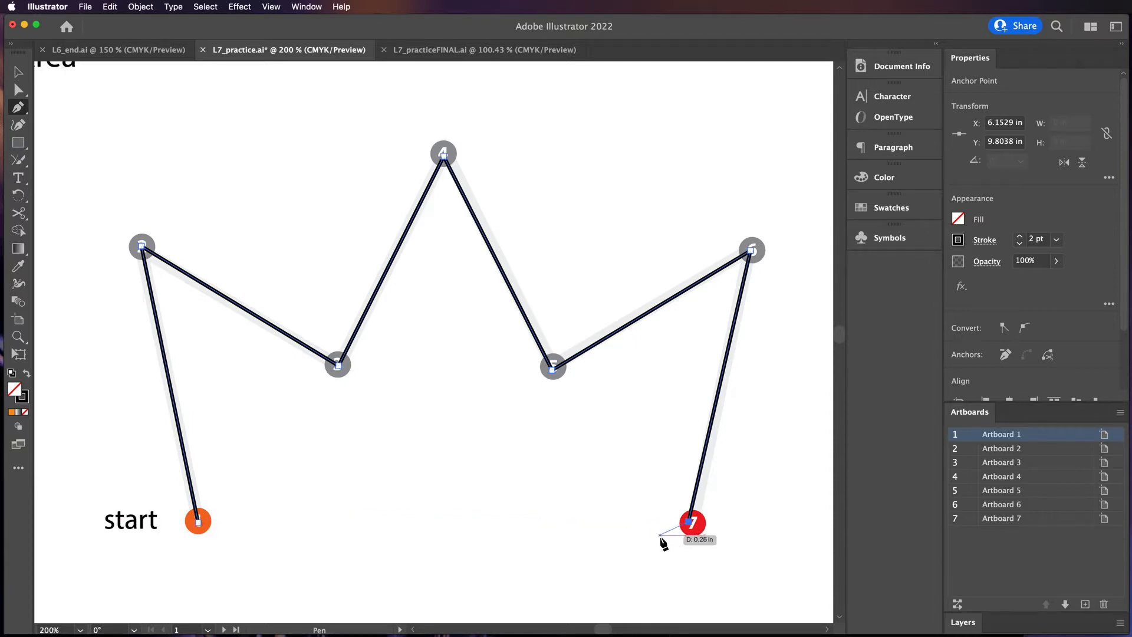
{"action": "key", "text": "super"}
{"action": "left_click", "coordinate": [646, 538], "text": "super"}
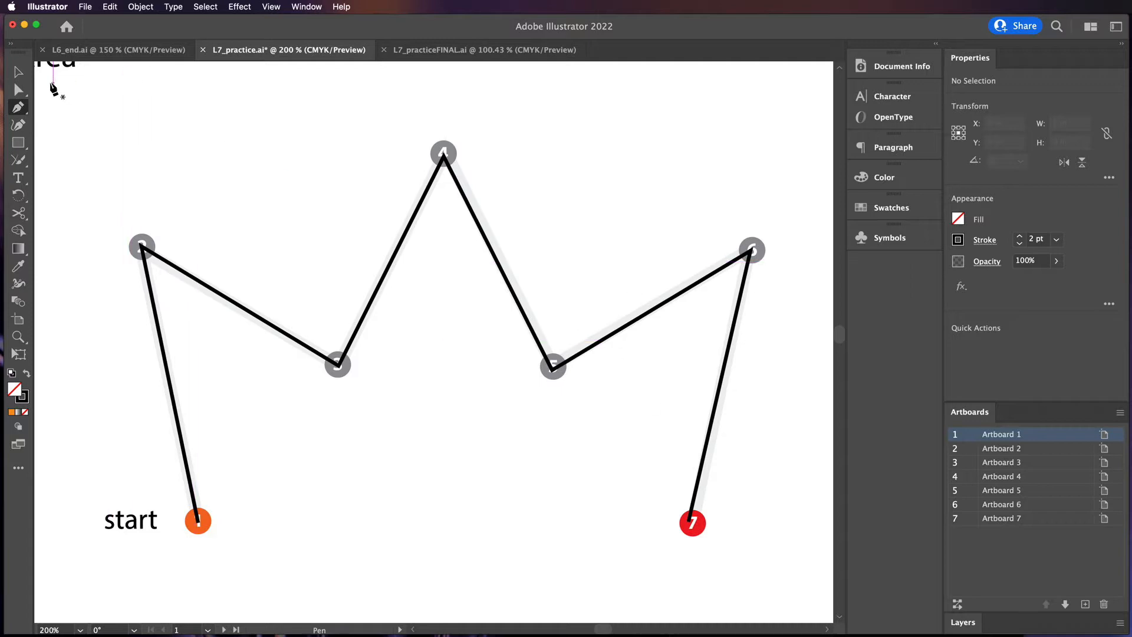
Delete the segment between points 4 and 5 of the crown path with the Direct Selection tool
{"action": "left_click", "coordinate": [19, 74]}
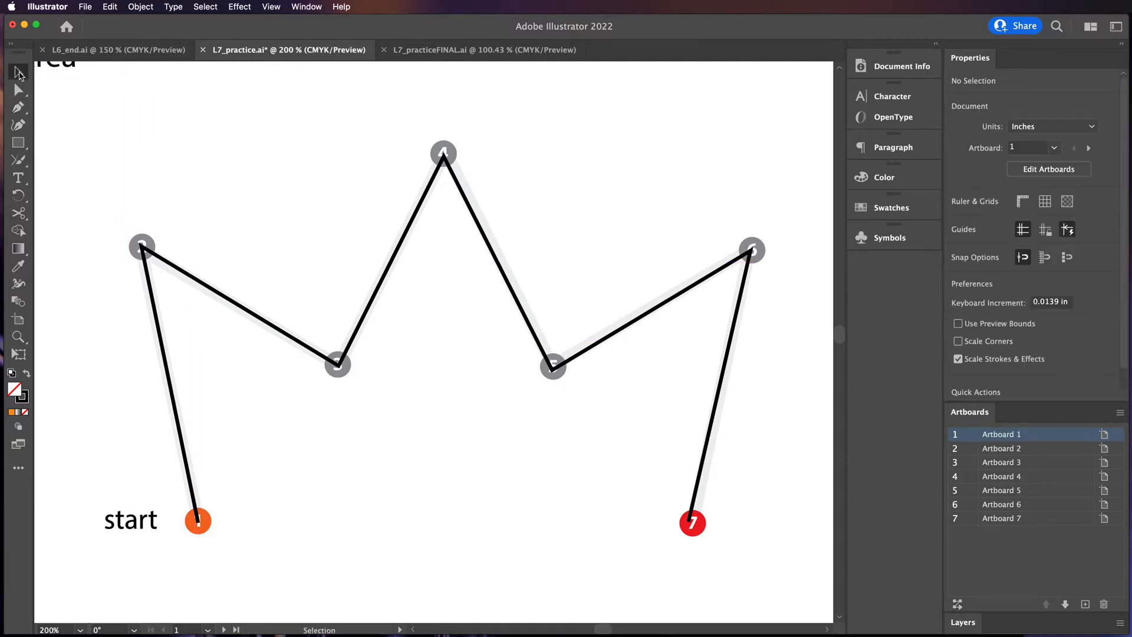
{"action": "left_click", "coordinate": [411, 230]}
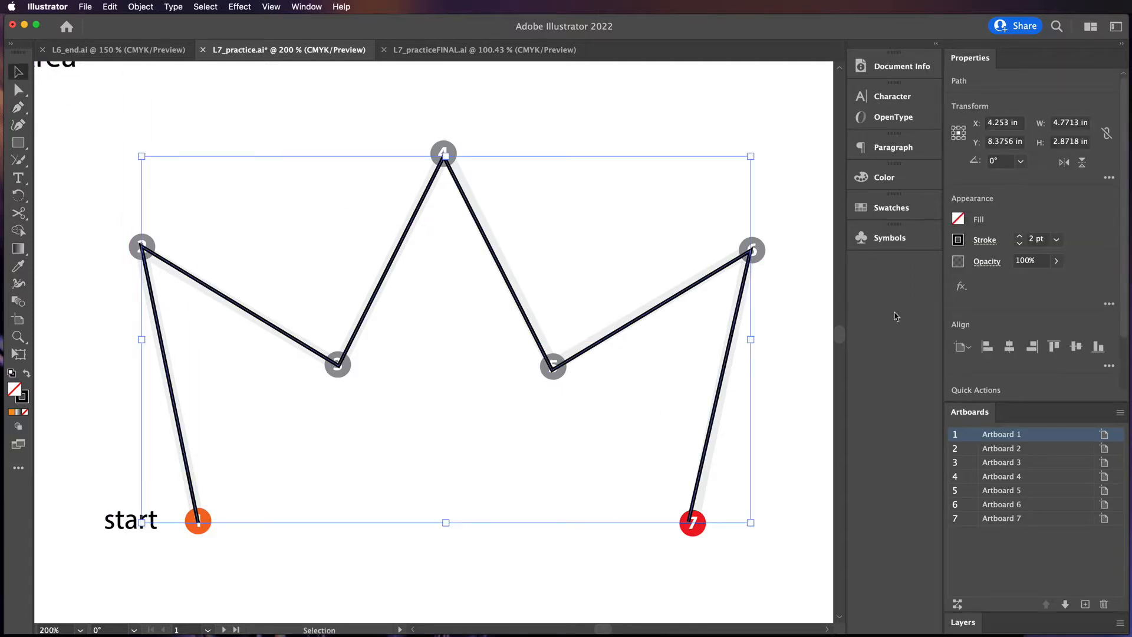
{"action": "left_click", "coordinate": [778, 373]}
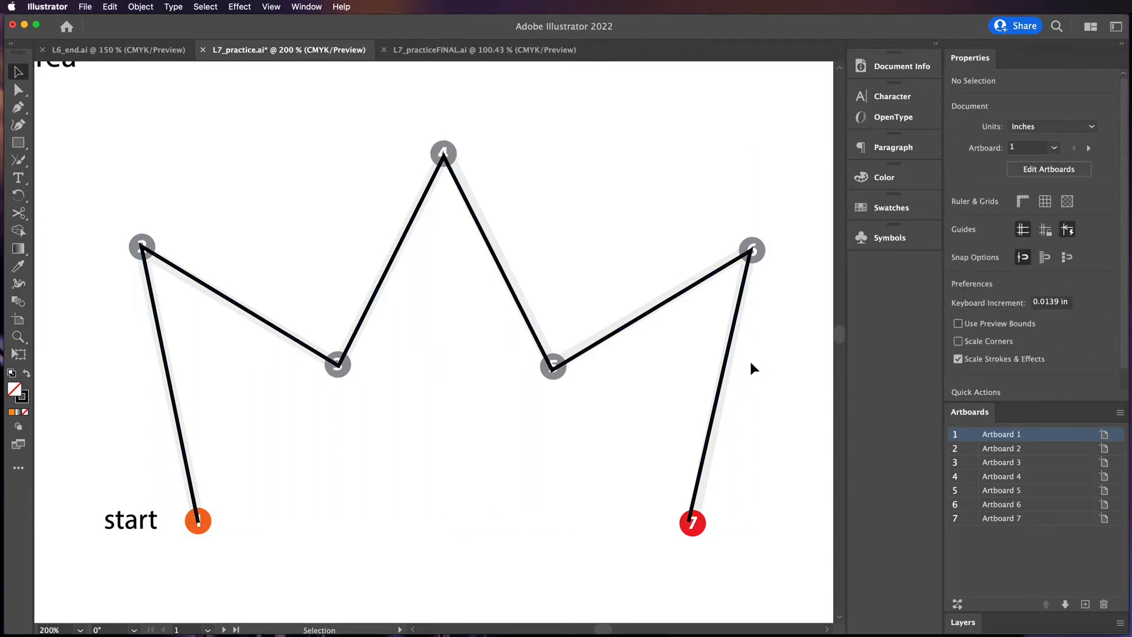
{"action": "left_click", "coordinate": [512, 295]}
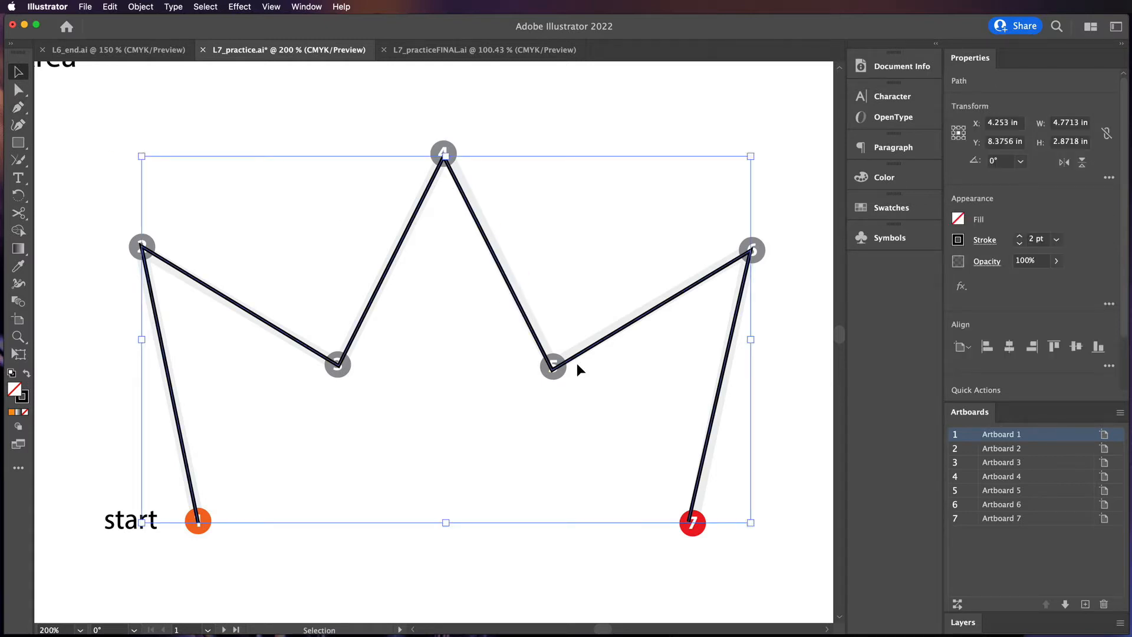
{"action": "left_click", "coordinate": [22, 93]}
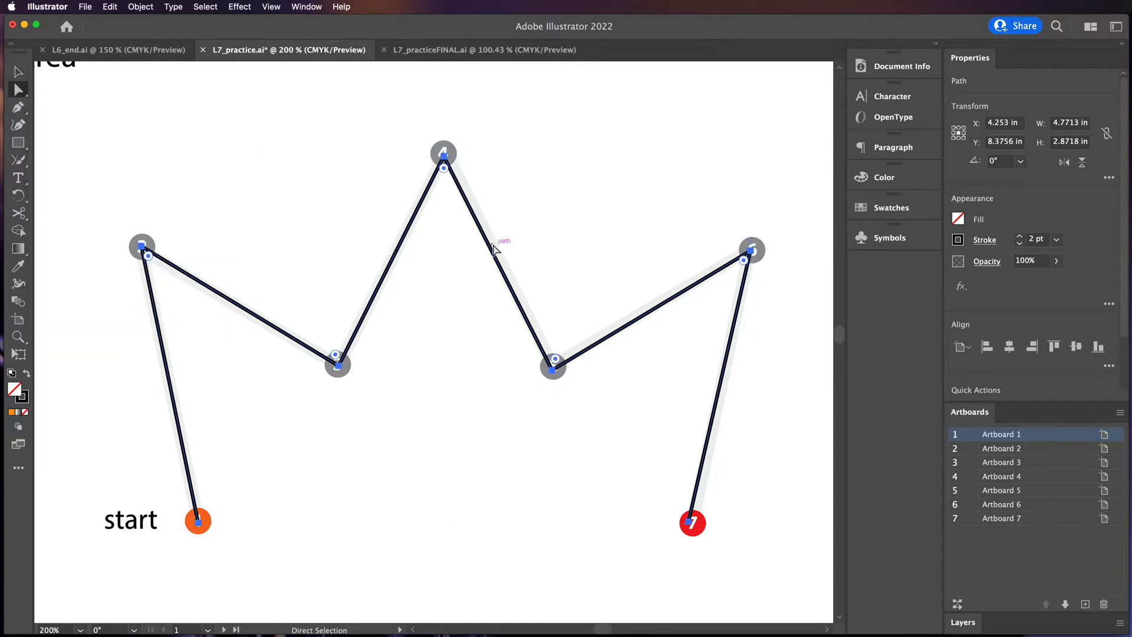
{"action": "left_click", "coordinate": [523, 246]}
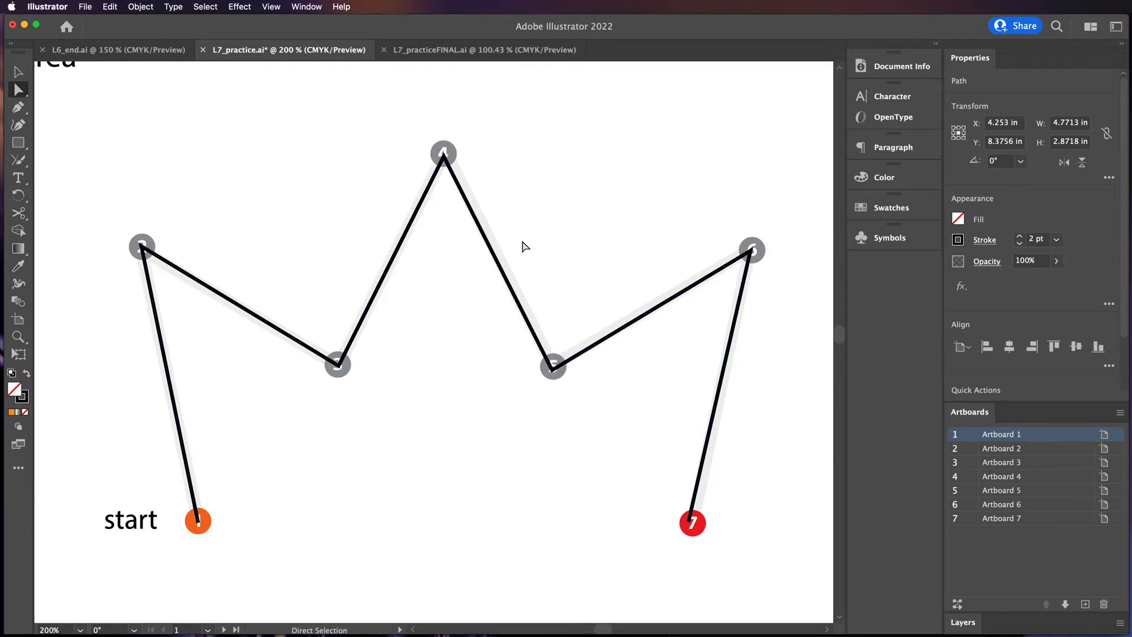
{"action": "left_click", "coordinate": [500, 262]}
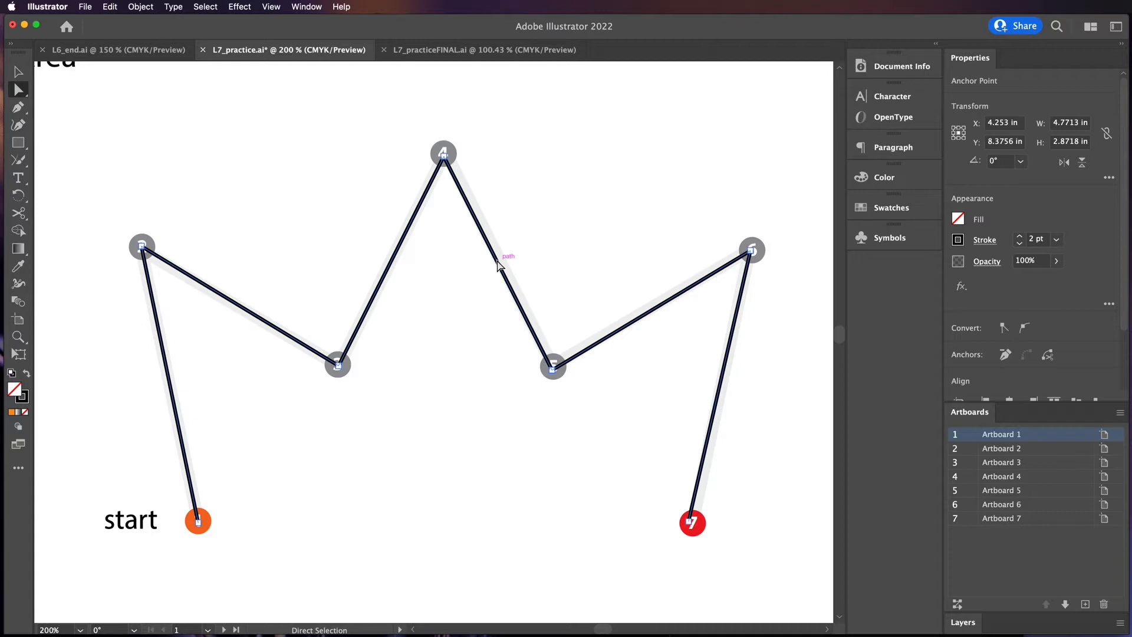
{"action": "key", "text": "Delete"}
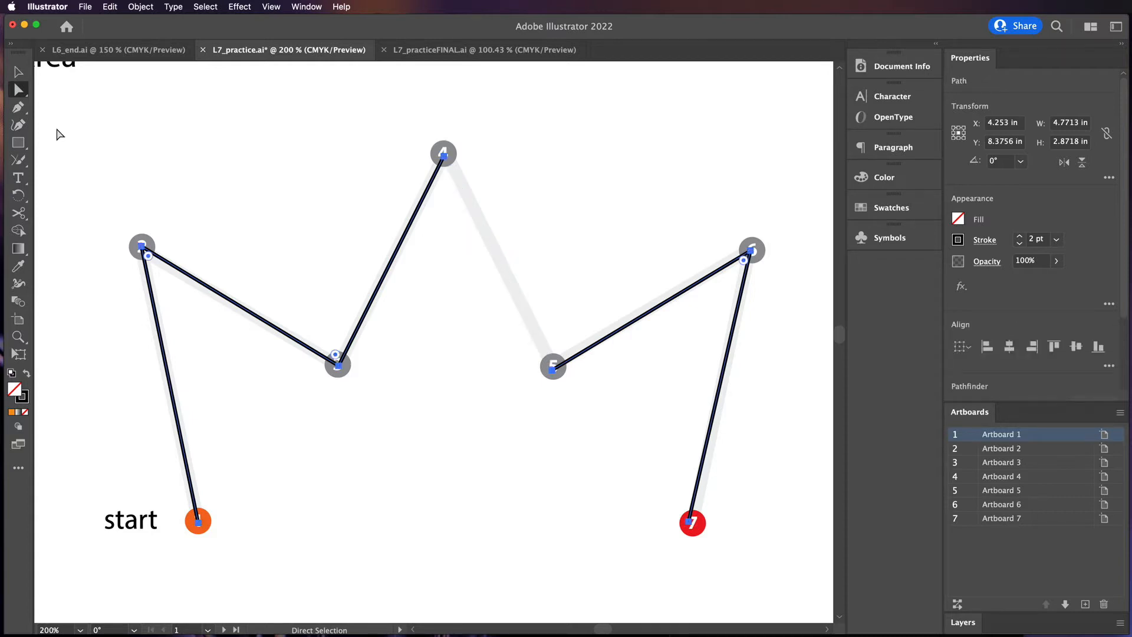
Continue the path from point 4 with the Pen tool, placing three stray anchor points
{"action": "left_click", "coordinate": [20, 111]}
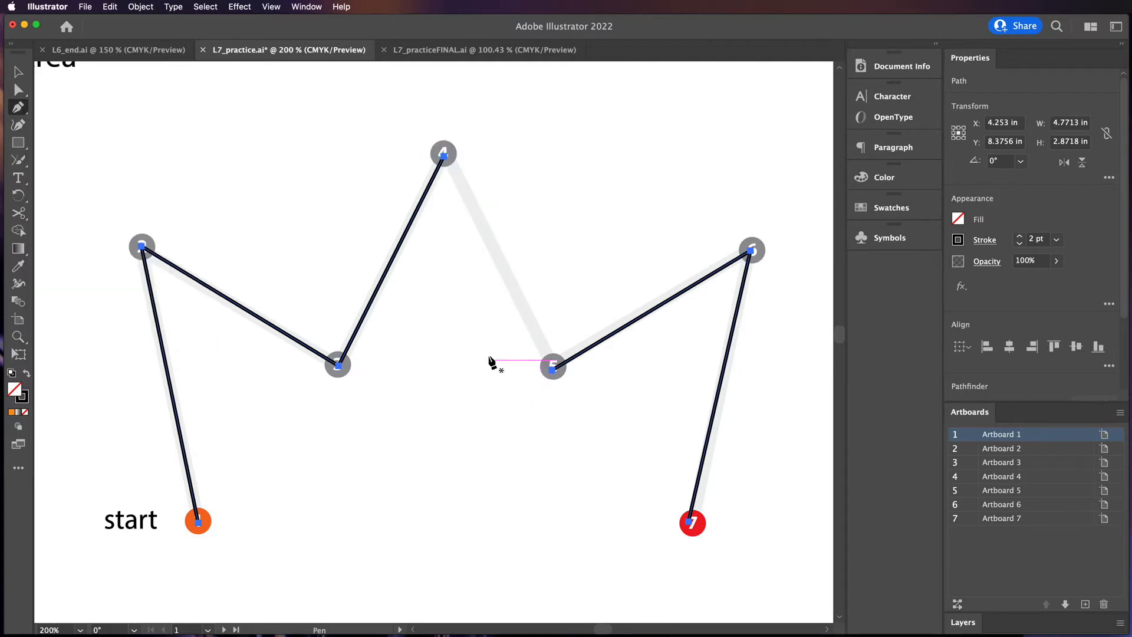
{"action": "left_click", "coordinate": [444, 155]}
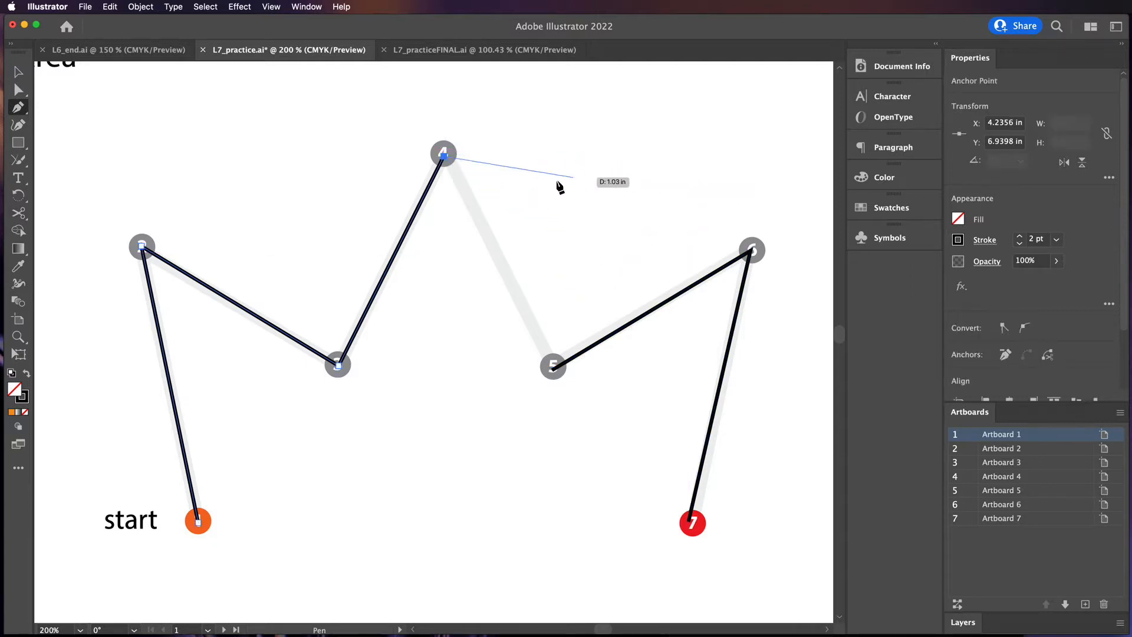
{"action": "left_click", "coordinate": [676, 156], "text": "shift"}
{"action": "left_click", "coordinate": [630, 207]}
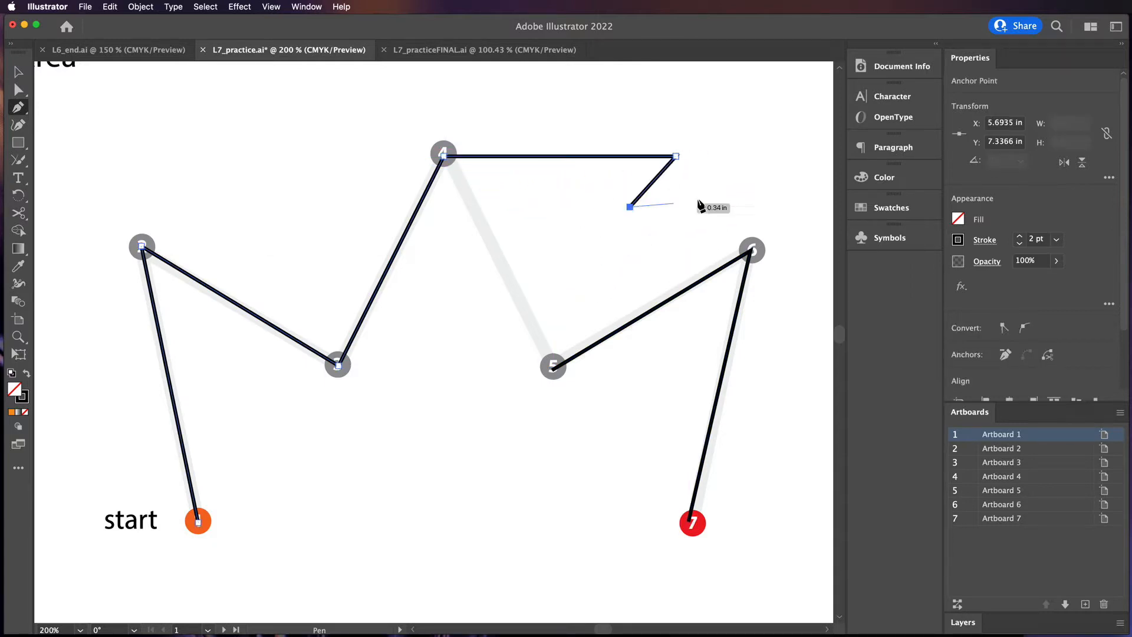
{"action": "left_click", "coordinate": [725, 190]}
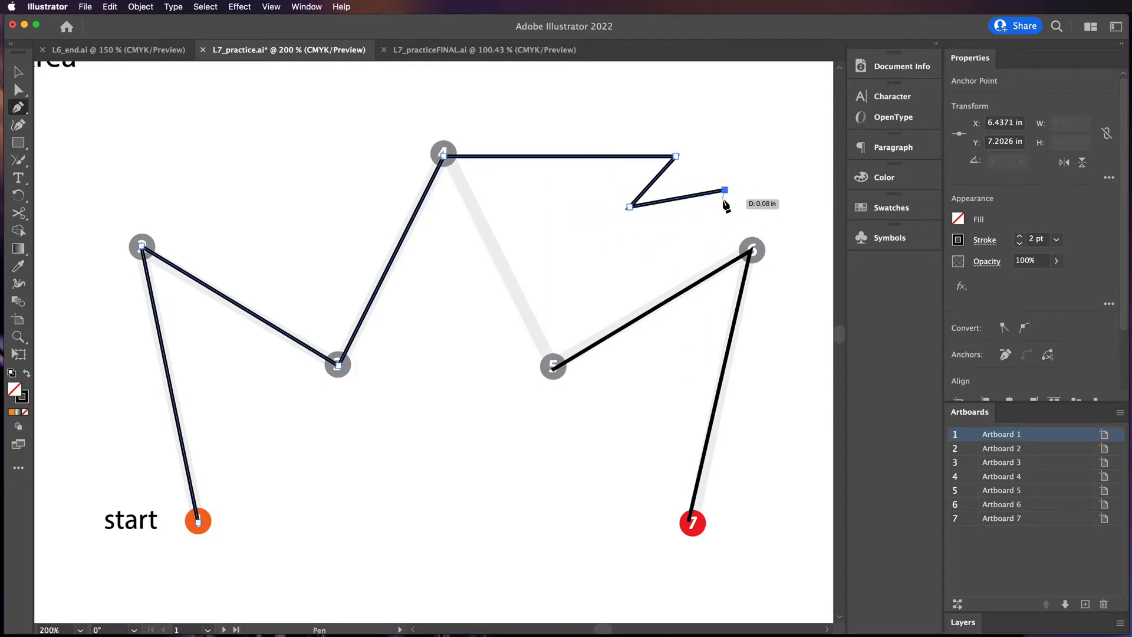
Undo the three stray anchor points
{"action": "key", "text": "super+z"}
{"action": "key", "text": "super+z"}
{"action": "key", "text": "super+z"}
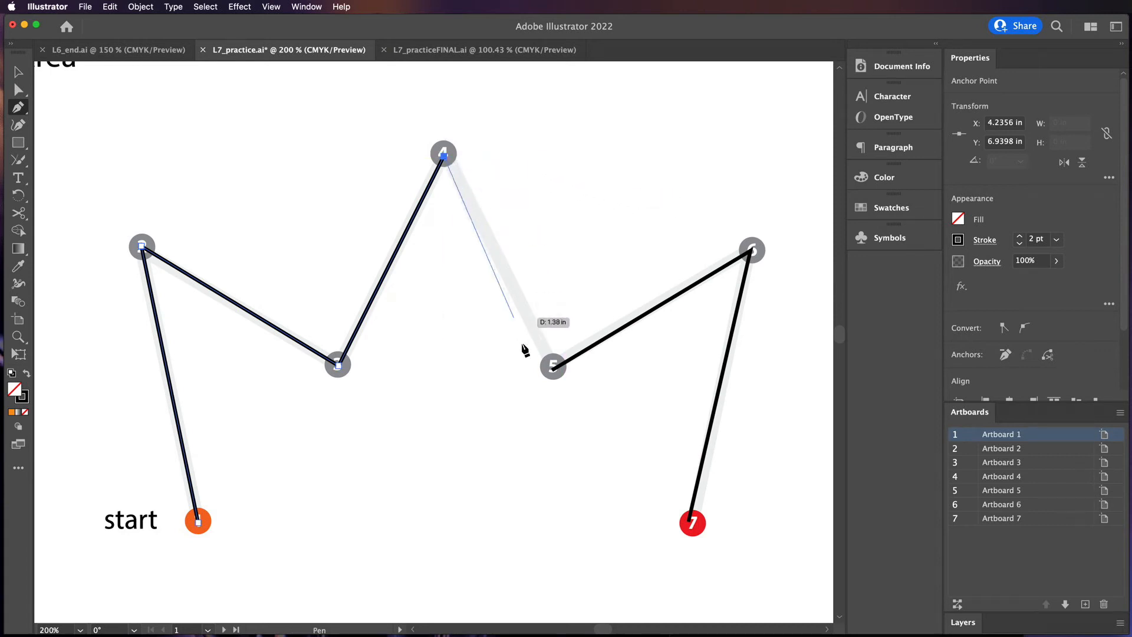
Connect the path from point 4 to point 5 to rebuild the deleted segment, then deselect
{"action": "left_click", "coordinate": [556, 369]}
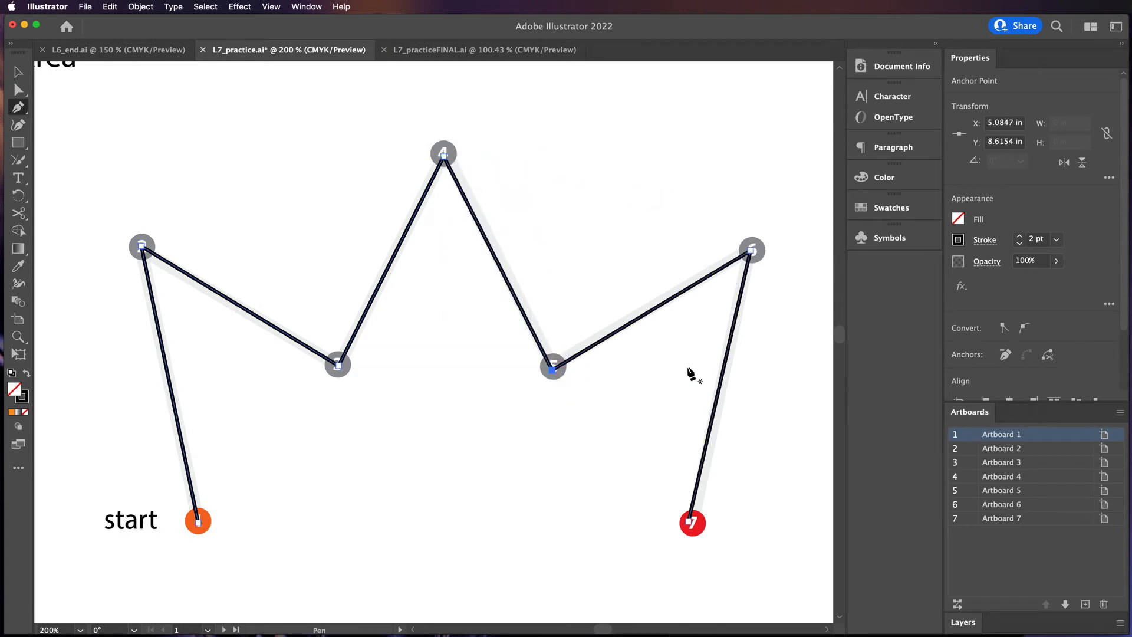
{"action": "key", "text": "a"}
{"action": "left_click", "coordinate": [445, 439], "text": "super"}
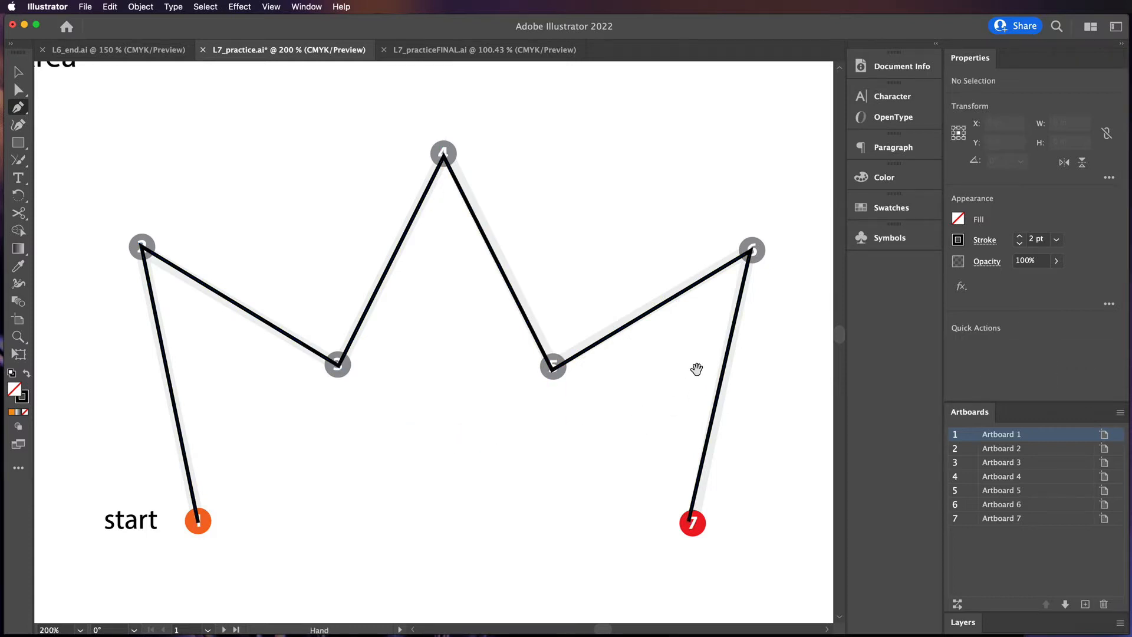
Trace the house-shaped arrow on Artboard 2 with the Pen tool, clicking points 1 through 7 and closing the path at point 1
{"action": "double_click", "coordinate": [968, 453]}
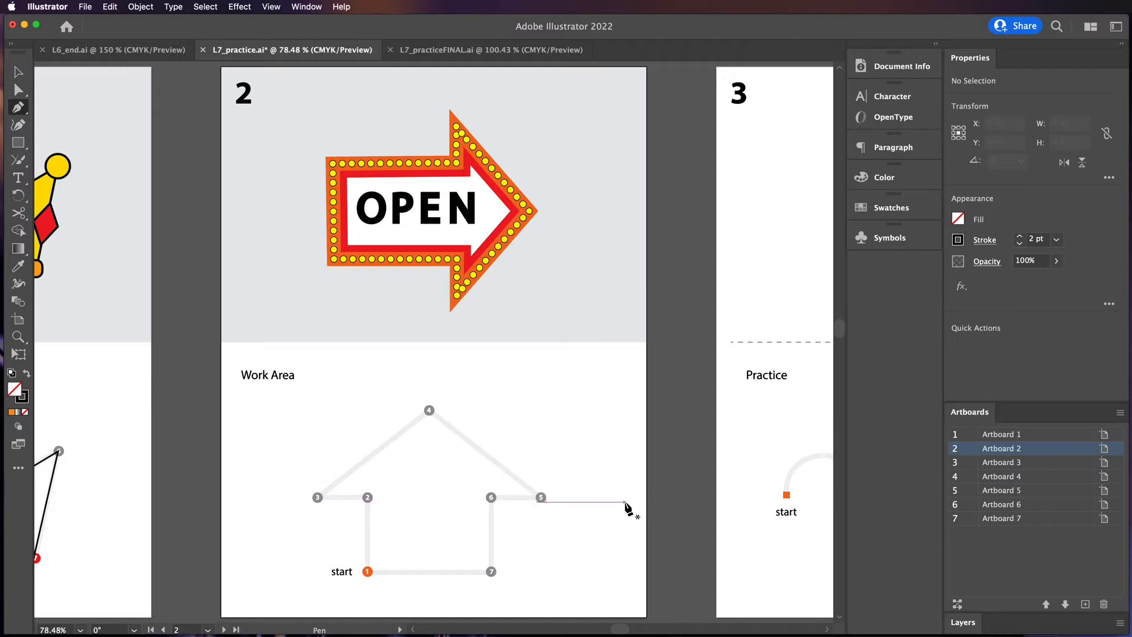
{"action": "key", "text": "super"}
{"action": "key", "text": "super+equal"}
{"action": "key", "text": "super+equal"}
{"action": "key", "text": "super+equal"}
{"action": "key", "text": "space"}
{"action": "left_click_drag", "start_coordinate": [541, 554], "coordinate": [597, 185]}
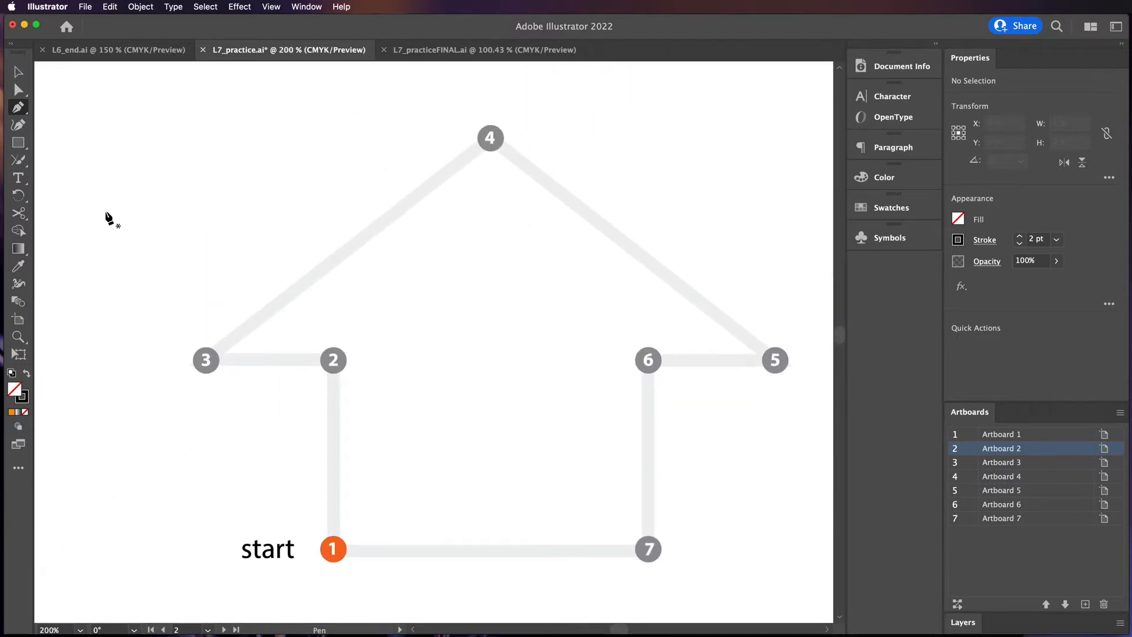
{"action": "left_click", "coordinate": [333, 550]}
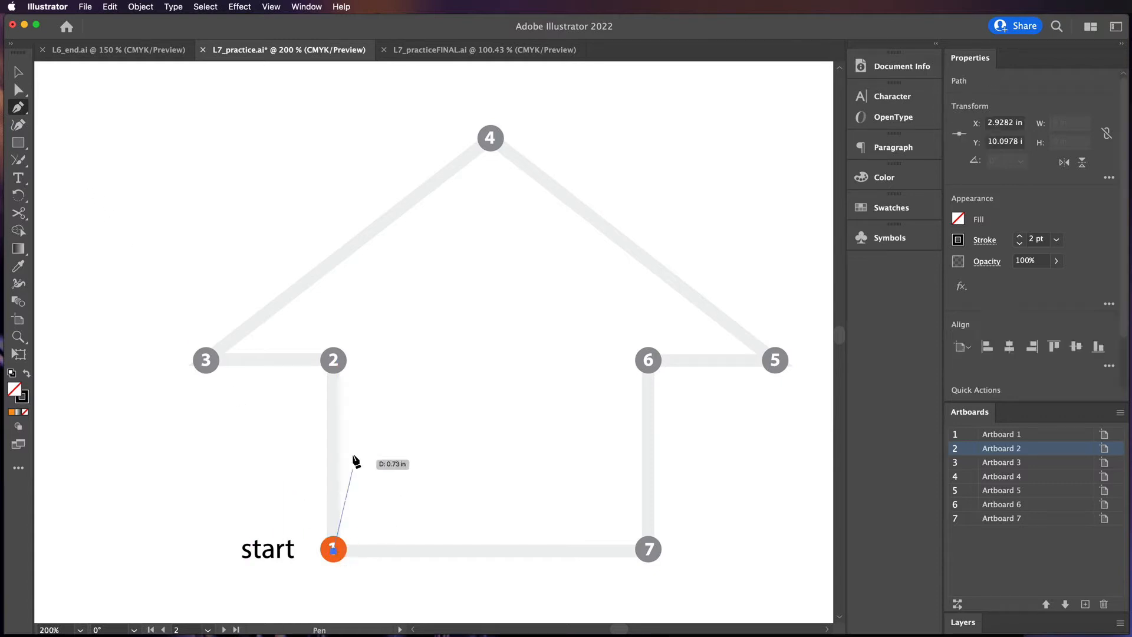
{"action": "left_click", "coordinate": [333, 361]}
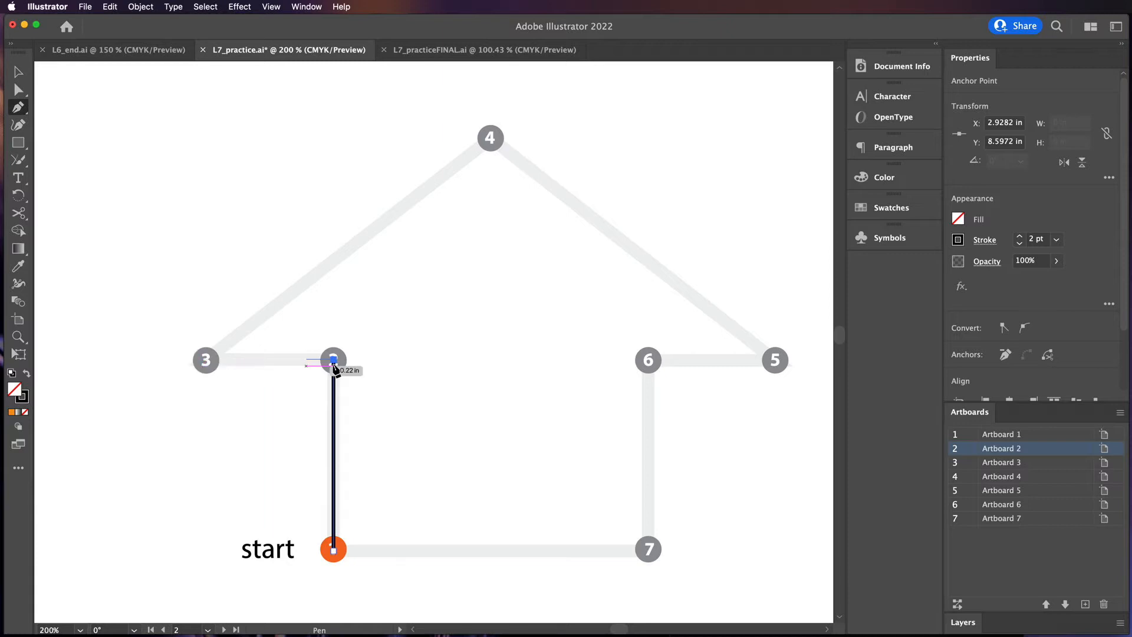
{"action": "left_click", "coordinate": [205, 359]}
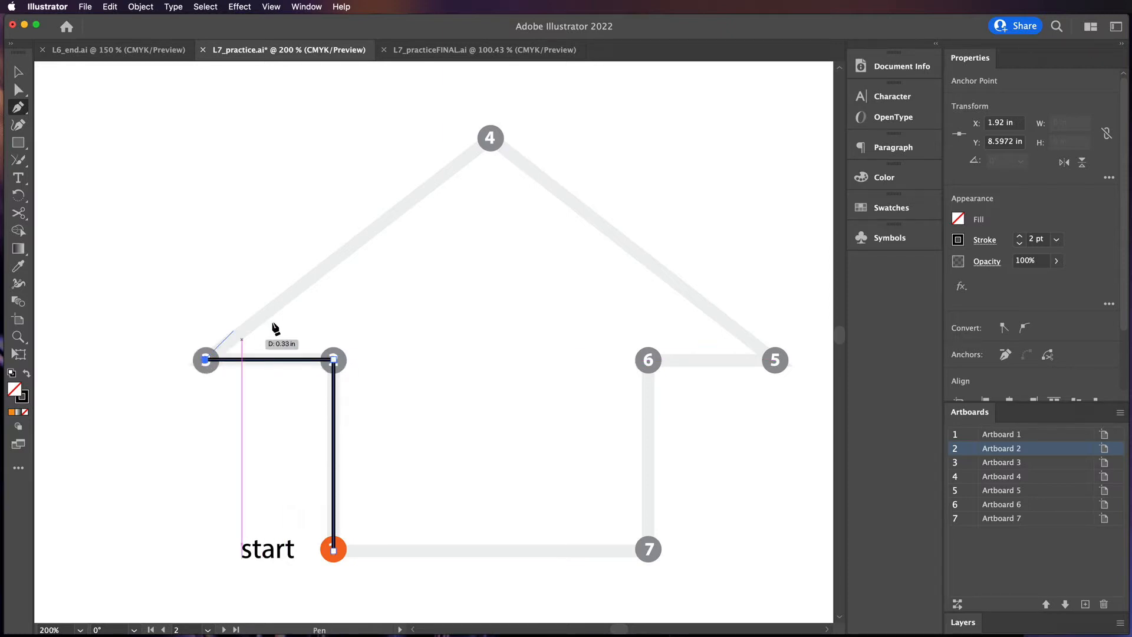
{"action": "left_click", "coordinate": [492, 140]}
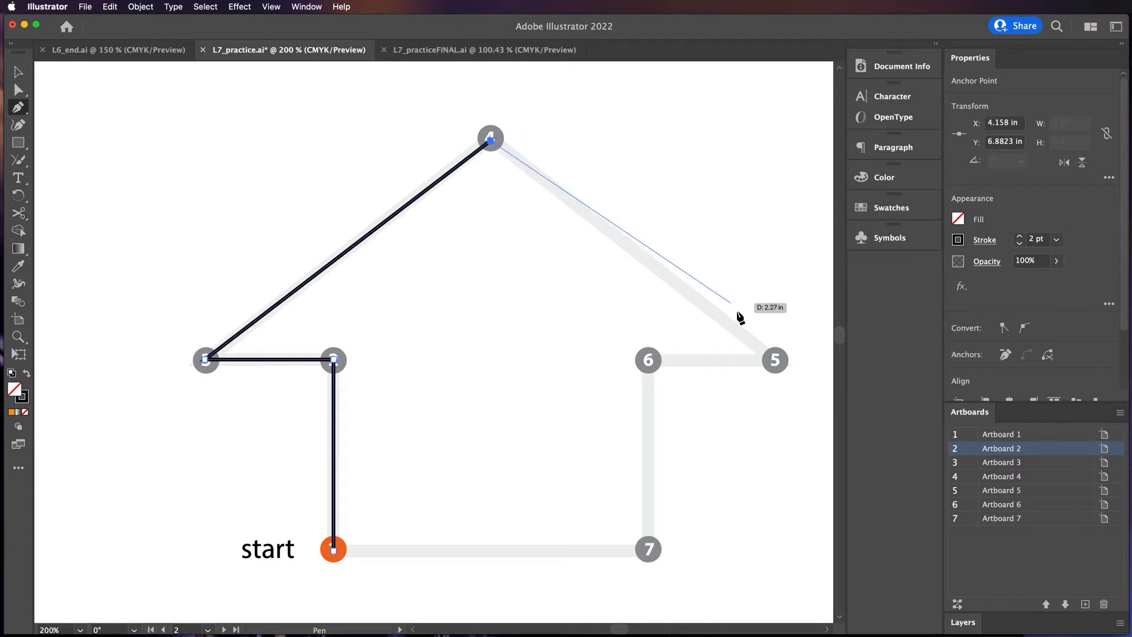
{"action": "left_click", "coordinate": [777, 361]}
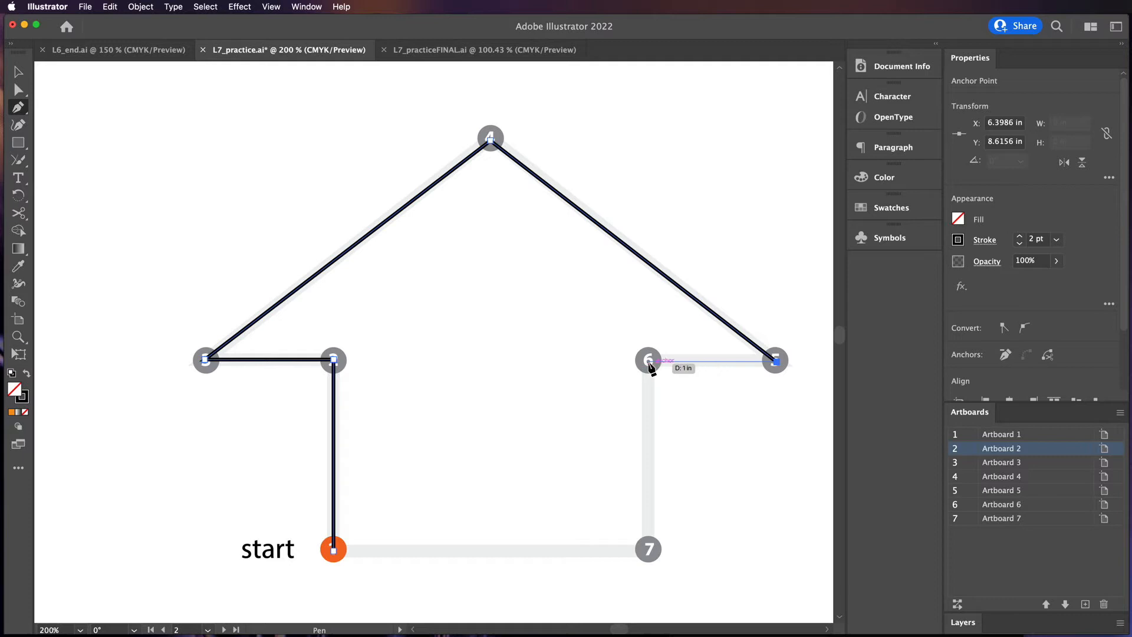
{"action": "left_click", "coordinate": [649, 361]}
{"action": "left_click", "coordinate": [649, 550]}
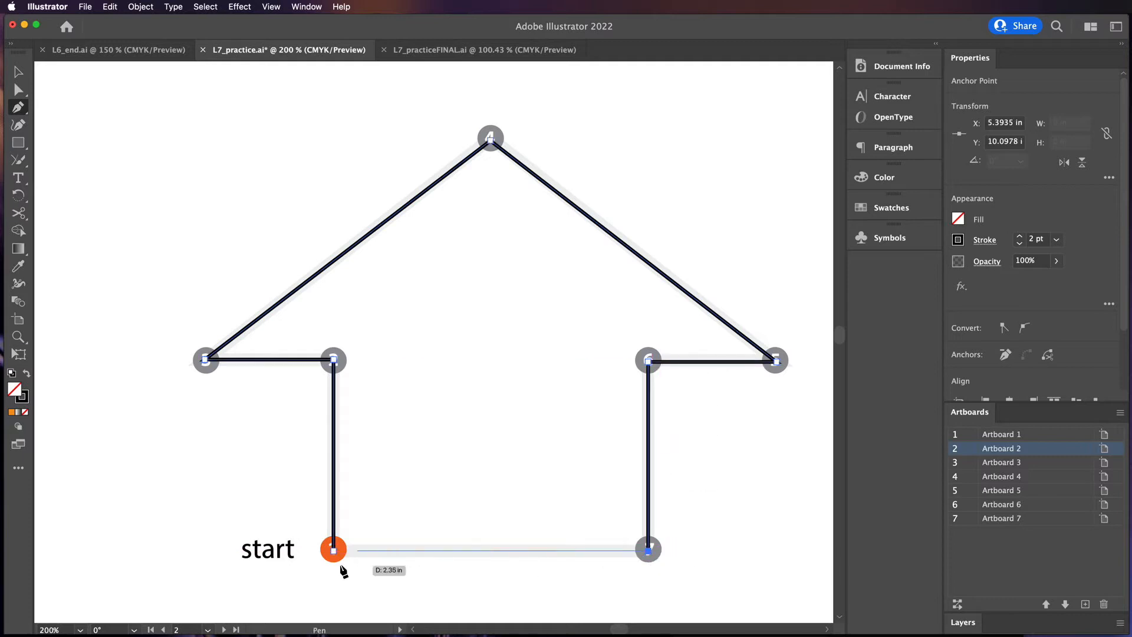
{"action": "left_click", "coordinate": [334, 549]}
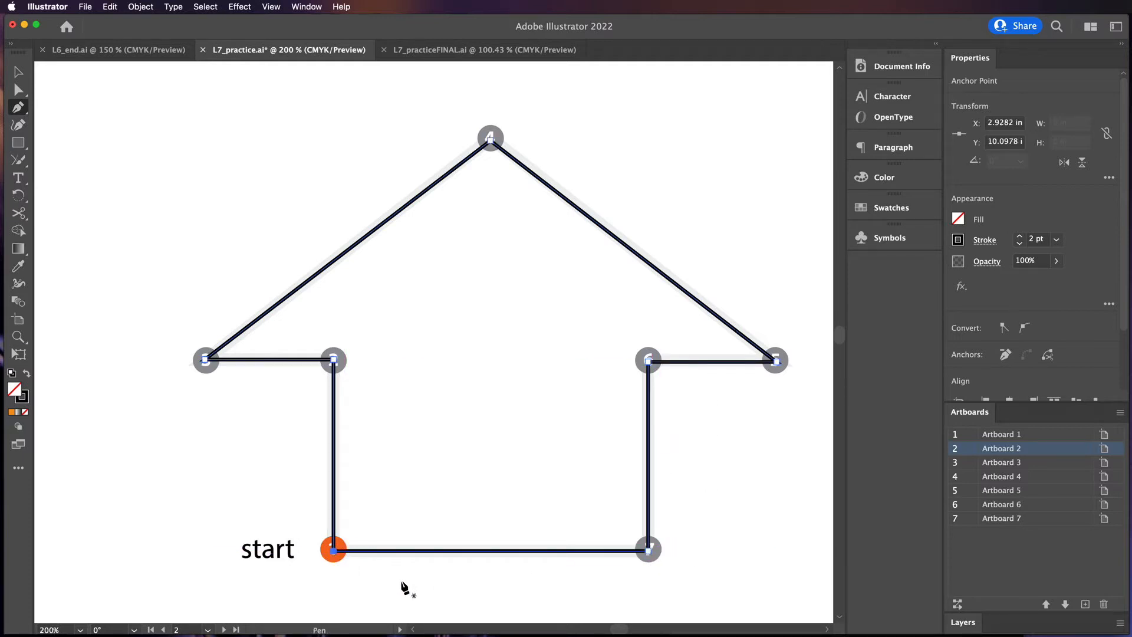
Fill the closed arrow path with yellow, then switch to the Selection tool and deselect it
{"action": "left_click", "coordinate": [959, 220]}
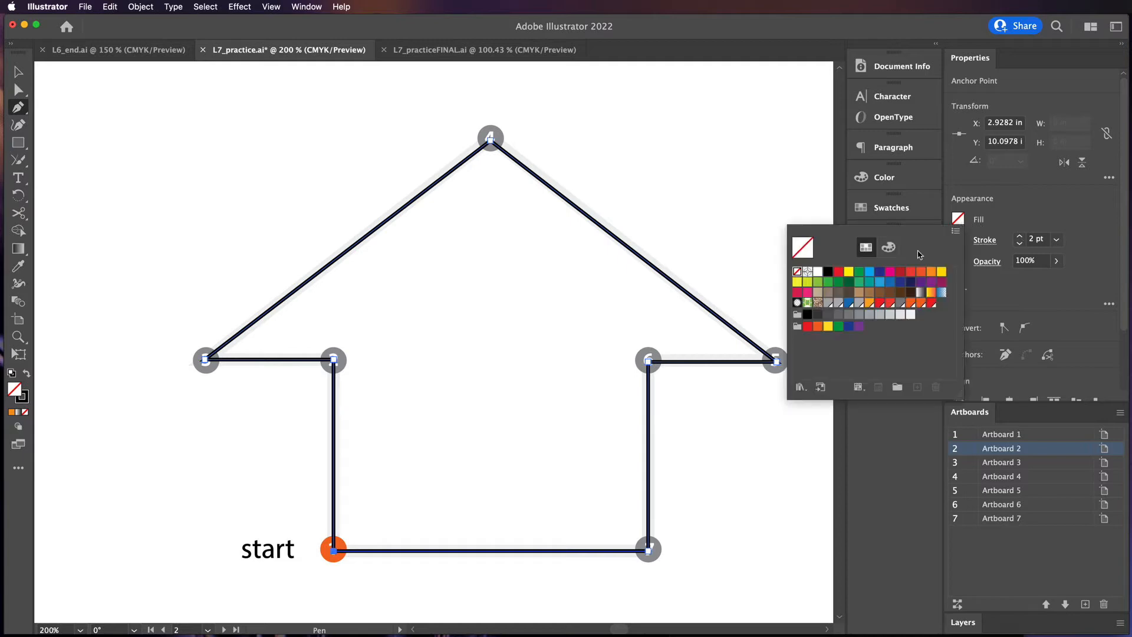
{"action": "left_click", "coordinate": [941, 273]}
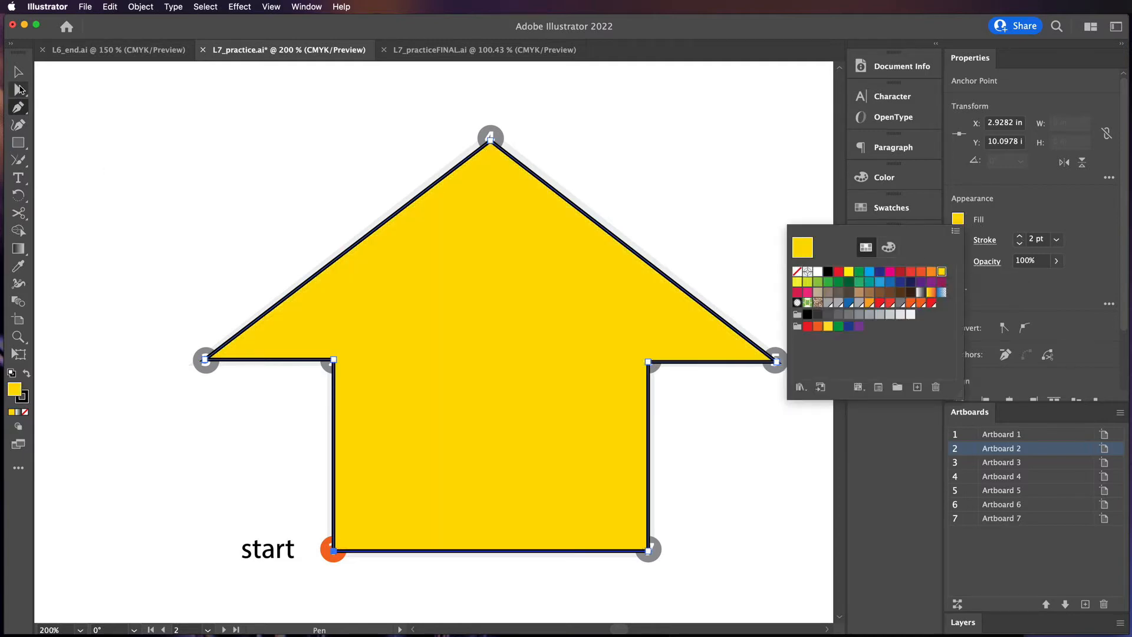
{"action": "left_click_drag", "start_coordinate": [541, 132], "coordinate": [568, 144]}
{"action": "key", "text": "v"}
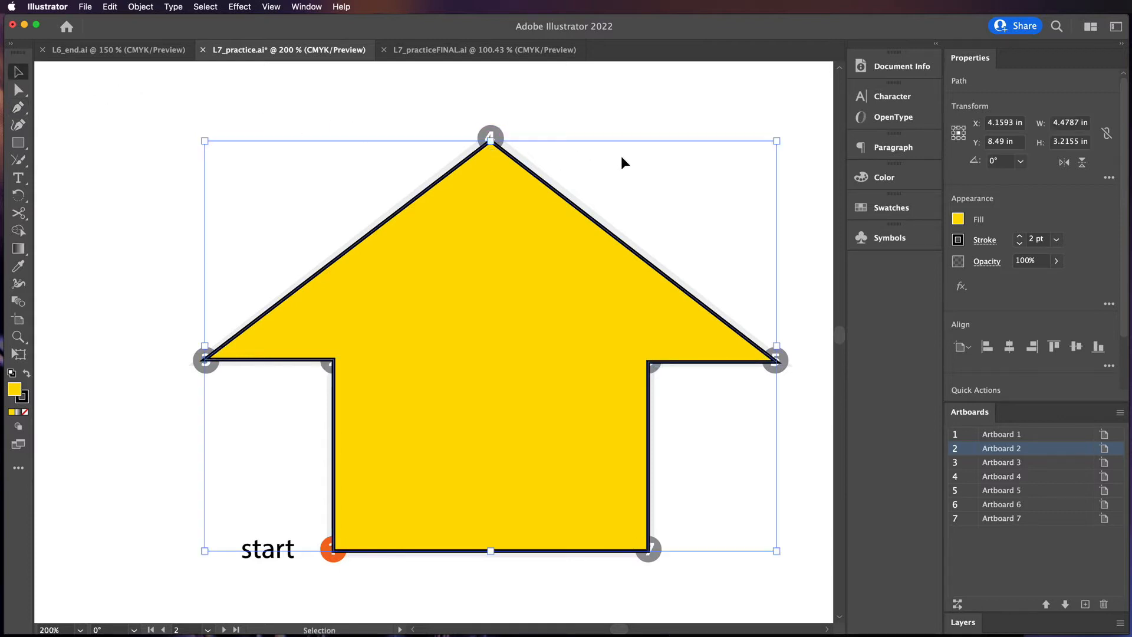
{"action": "left_click", "coordinate": [633, 125]}
Draw the arch on Artboard 3 with the Pen tool, dragging a handle up at point 1 and down at point 2
{"action": "double_click", "coordinate": [972, 465]}
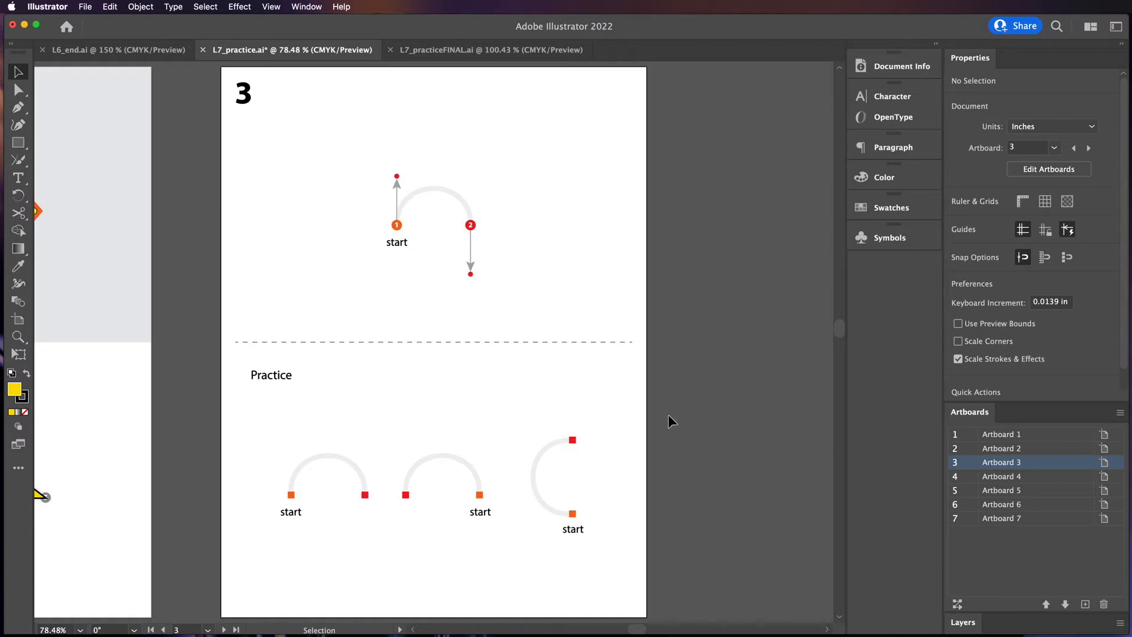
{"action": "key", "text": "super+equal"}
{"action": "key", "text": "super+equal"}
{"action": "key", "text": "super+equal"}
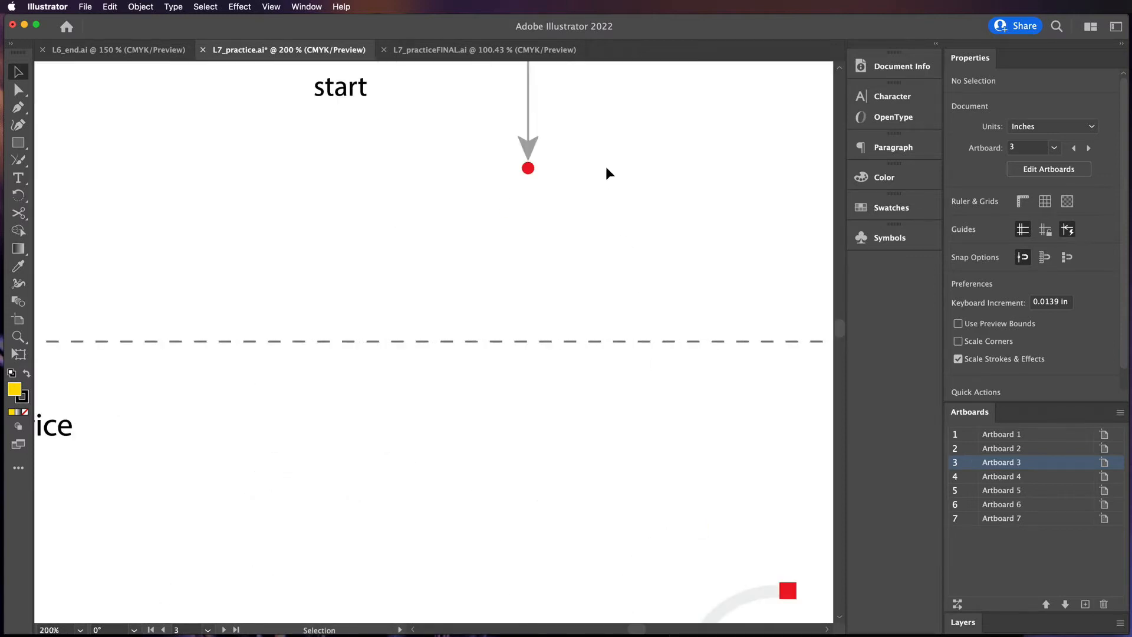
{"action": "key", "text": "space"}
{"action": "left_click_drag", "start_coordinate": [594, 149], "coordinate": [649, 452]}
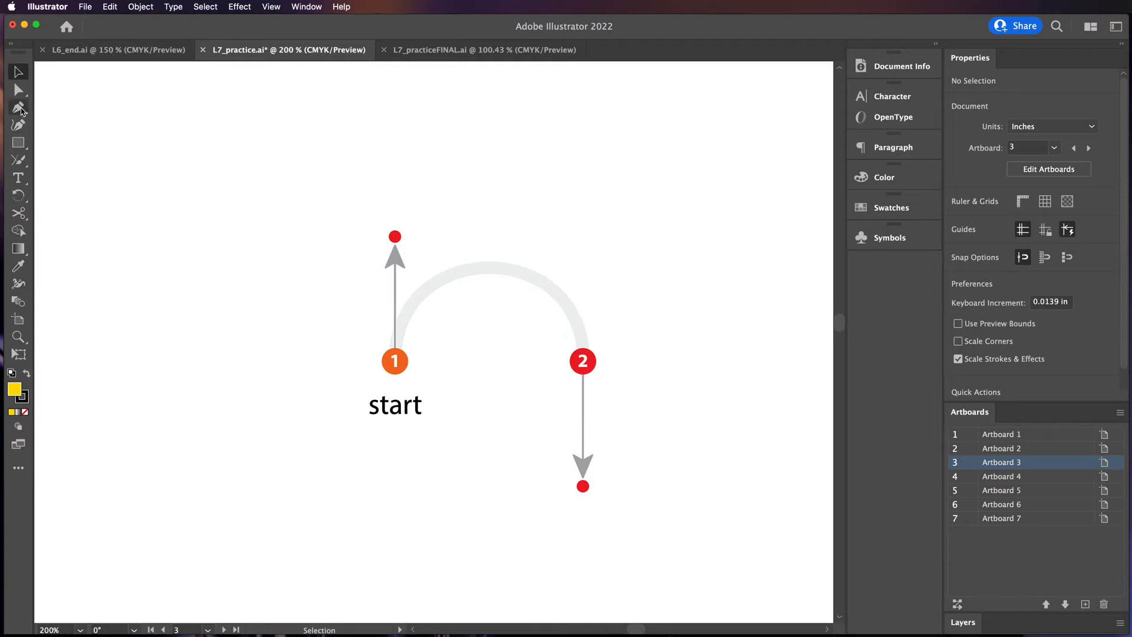
{"action": "left_click", "coordinate": [18, 108]}
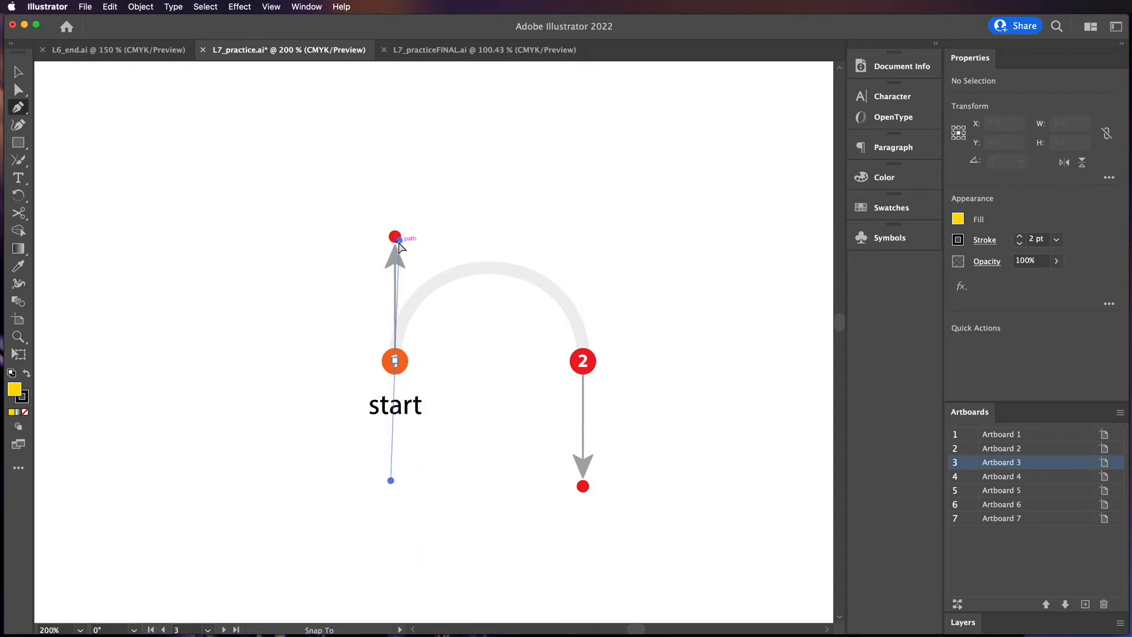
{"action": "left_click_drag", "start_coordinate": [399, 242], "coordinate": [396, 237]}
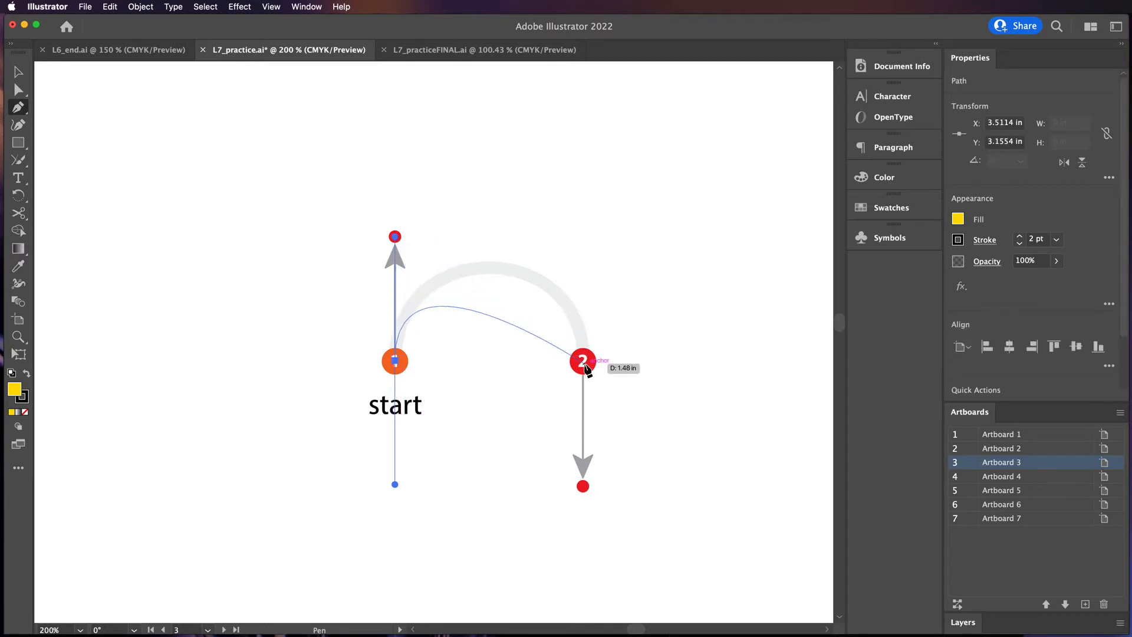
{"action": "left_click_drag", "start_coordinate": [583, 362], "coordinate": [587, 493]}
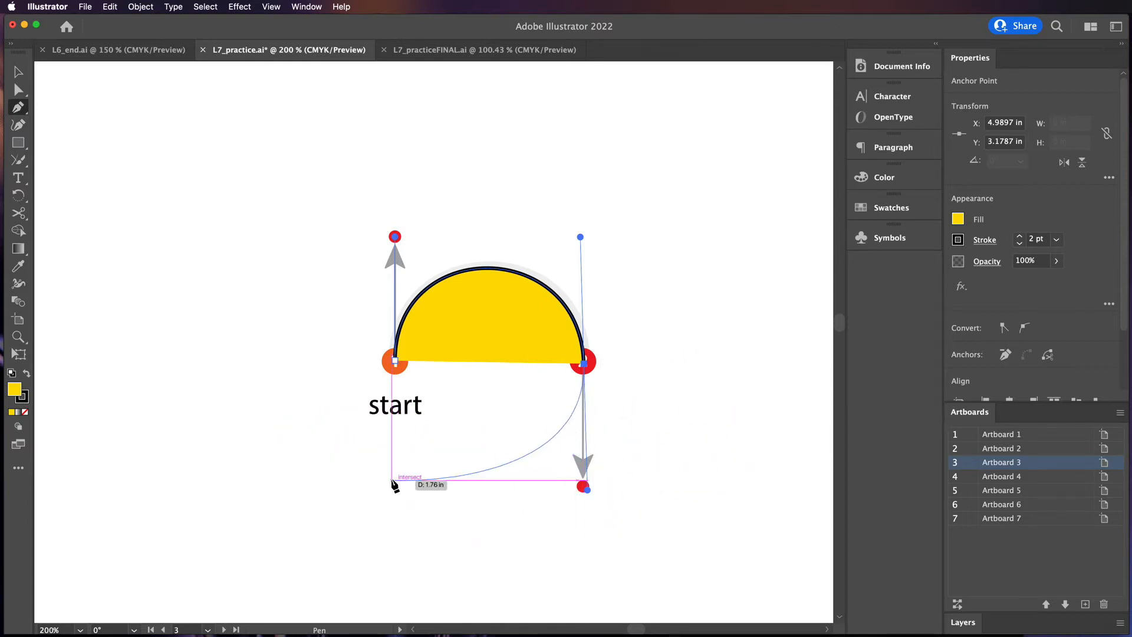
Try extending the arch with two further anchor points, undo both, and deselect the path
{"action": "left_click", "coordinate": [154, 481]}
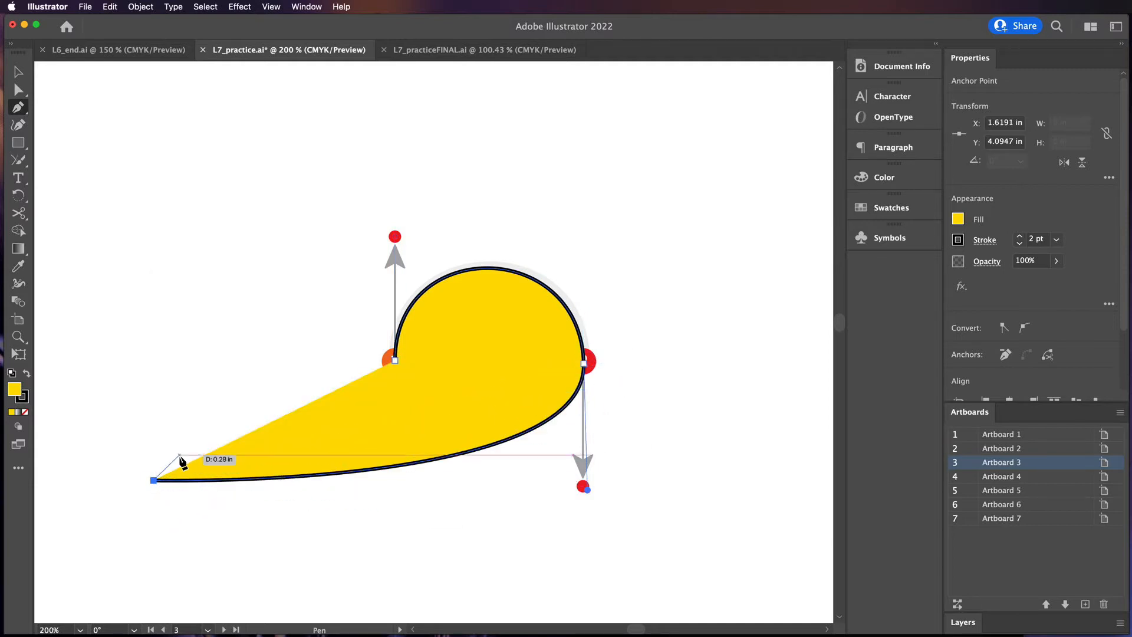
{"action": "key", "text": "super+z"}
{"action": "left_click_drag", "start_coordinate": [198, 477], "coordinate": [72, 335]}
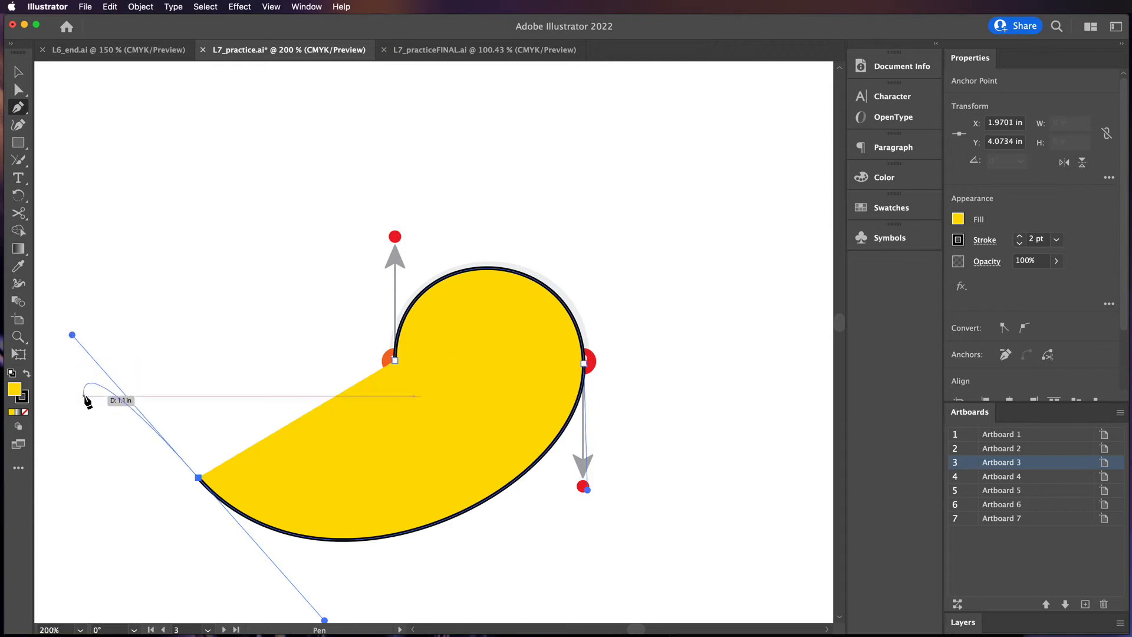
{"action": "key", "text": "super+z"}
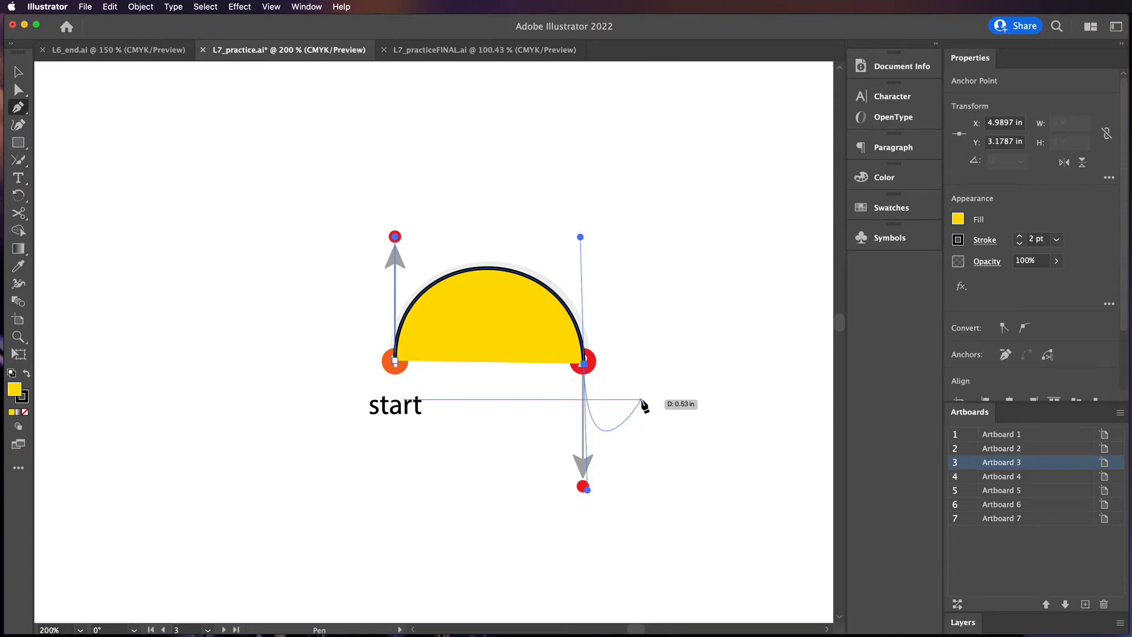
{"action": "key", "text": "super"}
{"action": "left_click", "coordinate": [682, 393], "text": "super"}
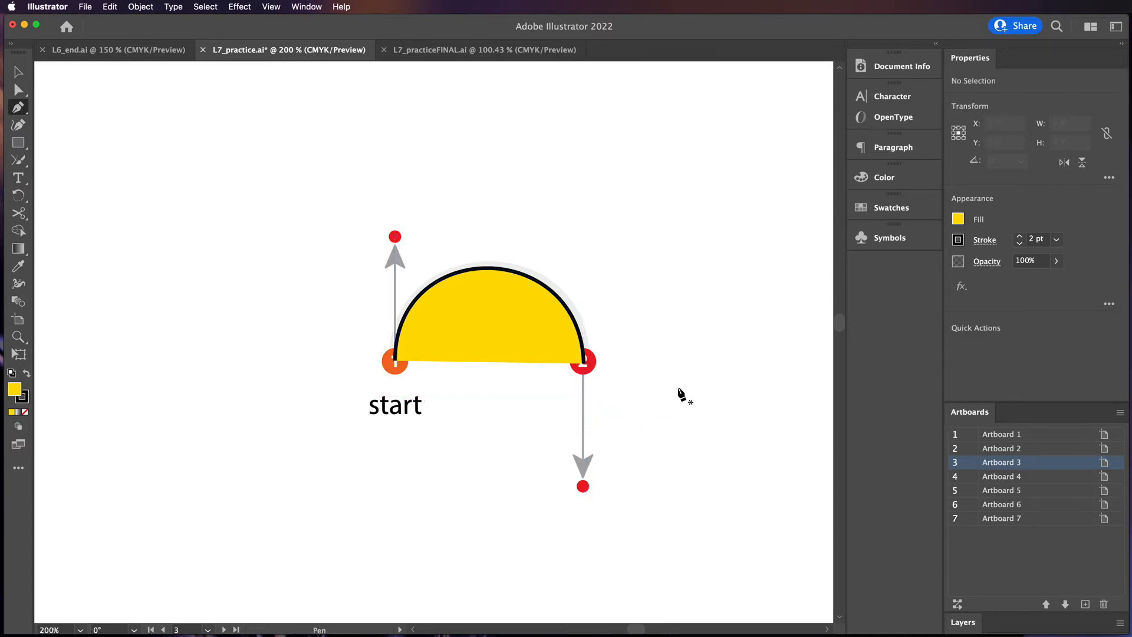
Fine-tune the upper direction handles at points 1 and 2 of the arch with the Direct Selection tool
{"action": "left_click", "coordinate": [18, 90]}
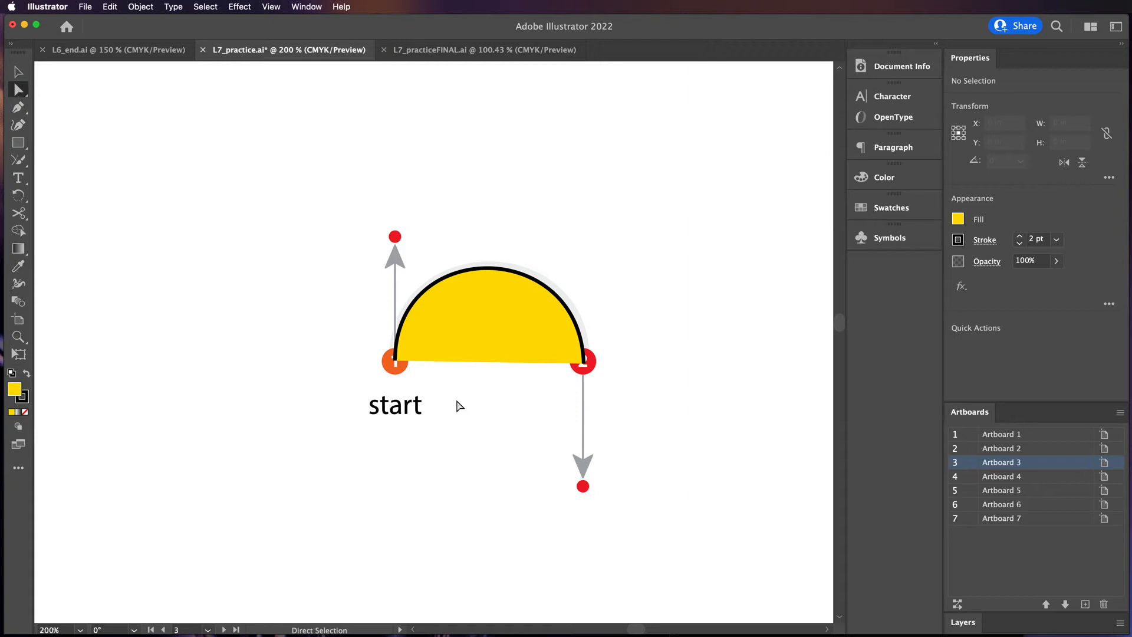
{"action": "left_click", "coordinate": [396, 361]}
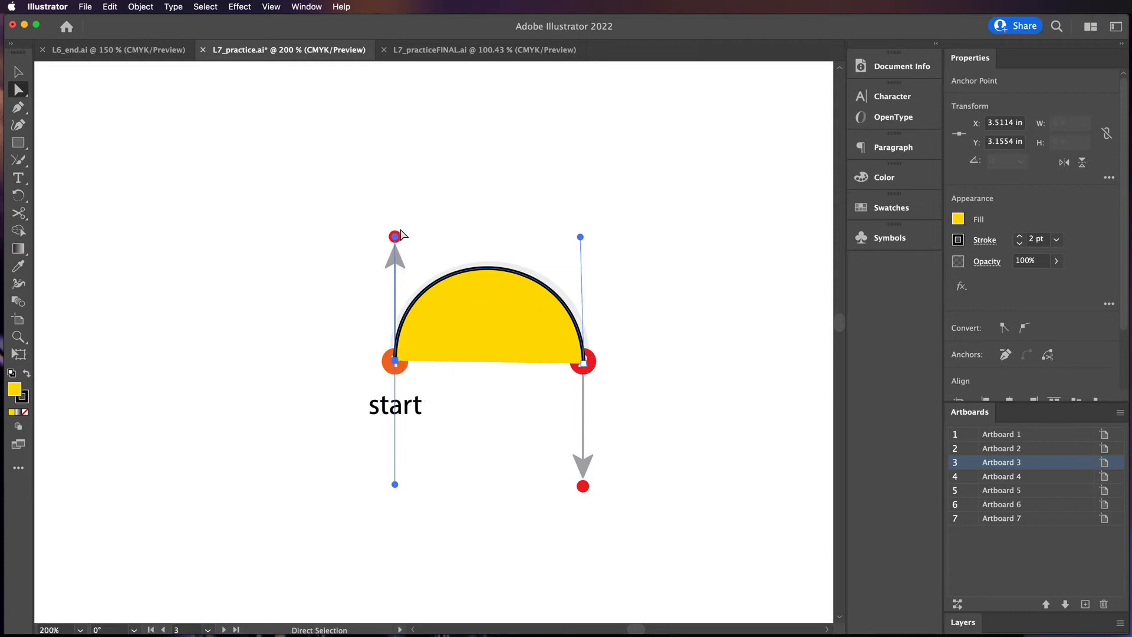
{"action": "mouse_move", "coordinate": [395, 236]}
{"action": "left_mouse_down"}
{"action": "mouse_move", "coordinate": [191, 254]}
{"action": "mouse_move", "coordinate": [363, 237]}
{"action": "mouse_move", "coordinate": [530, 244]}
{"action": "mouse_move", "coordinate": [212, 228]}
{"action": "mouse_move", "coordinate": [528, 242]}
{"action": "mouse_move", "coordinate": [263, 232]}
{"action": "mouse_move", "coordinate": [395, 238]}
{"action": "mouse_move", "coordinate": [396, 335]}
{"action": "mouse_move", "coordinate": [395, 116]}
{"action": "mouse_move", "coordinate": [395, 239]}
{"action": "left_mouse_up"}
{"action": "mouse_move", "coordinate": [581, 239]}
{"action": "left_mouse_down"}
{"action": "mouse_move", "coordinate": [615, 237]}
{"action": "mouse_move", "coordinate": [584, 228]}
{"action": "mouse_move", "coordinate": [578, 311]}
{"action": "mouse_move", "coordinate": [584, 231]}
{"action": "left_mouse_up"}
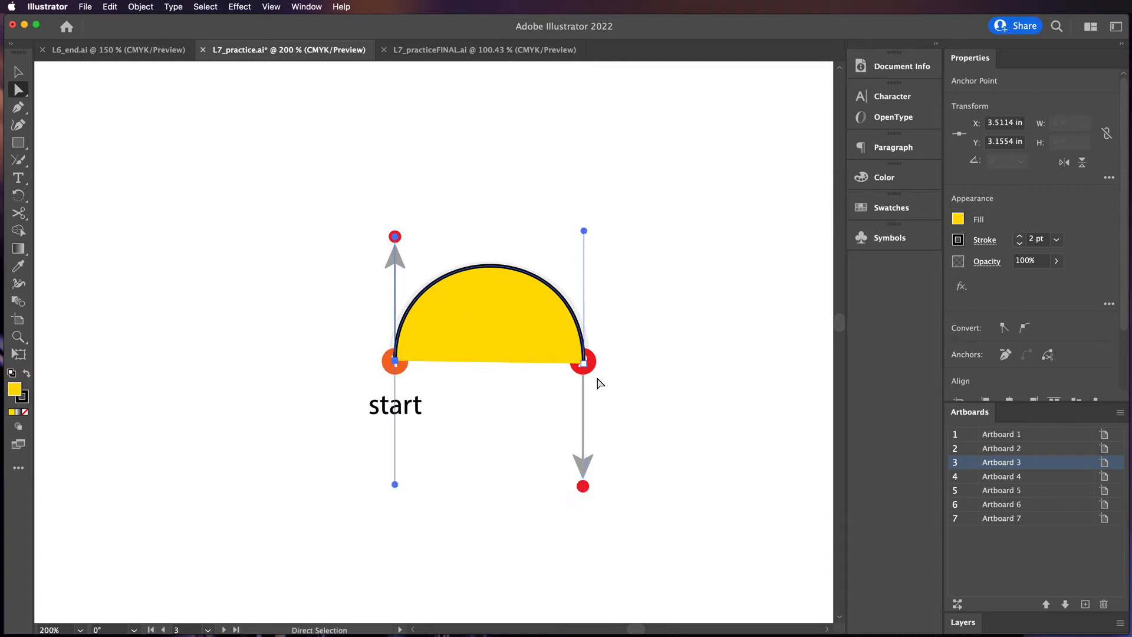
Try swinging the lower handles of points 2 and 1 to new angles, then undo both handle changes
{"action": "left_click", "coordinate": [584, 364]}
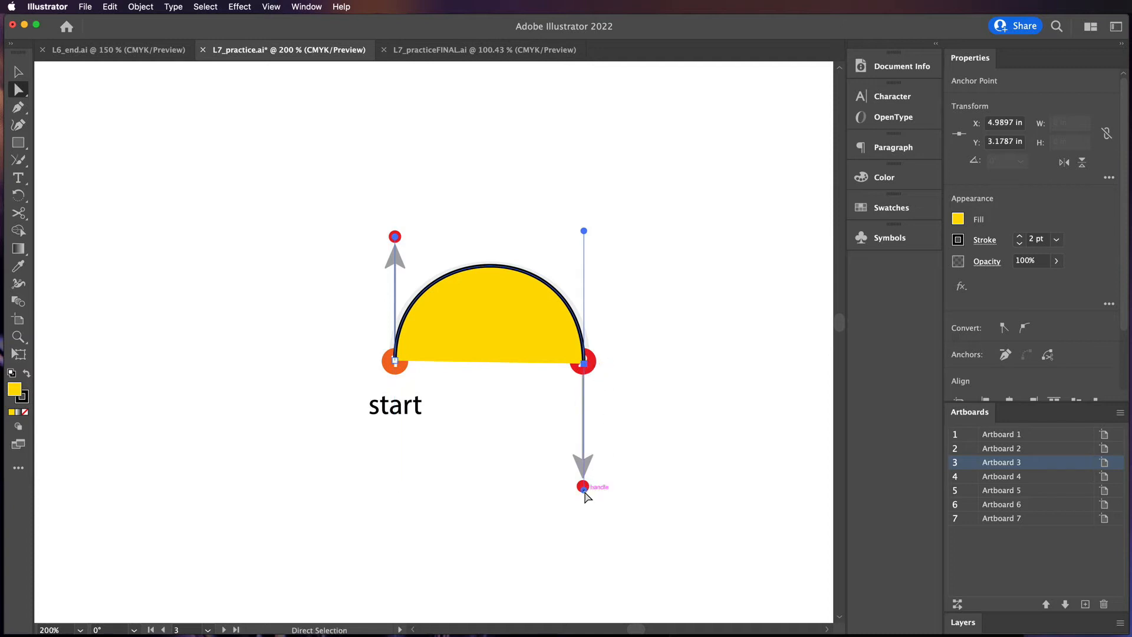
{"action": "left_click_drag", "start_coordinate": [584, 489], "coordinate": [483, 483]}
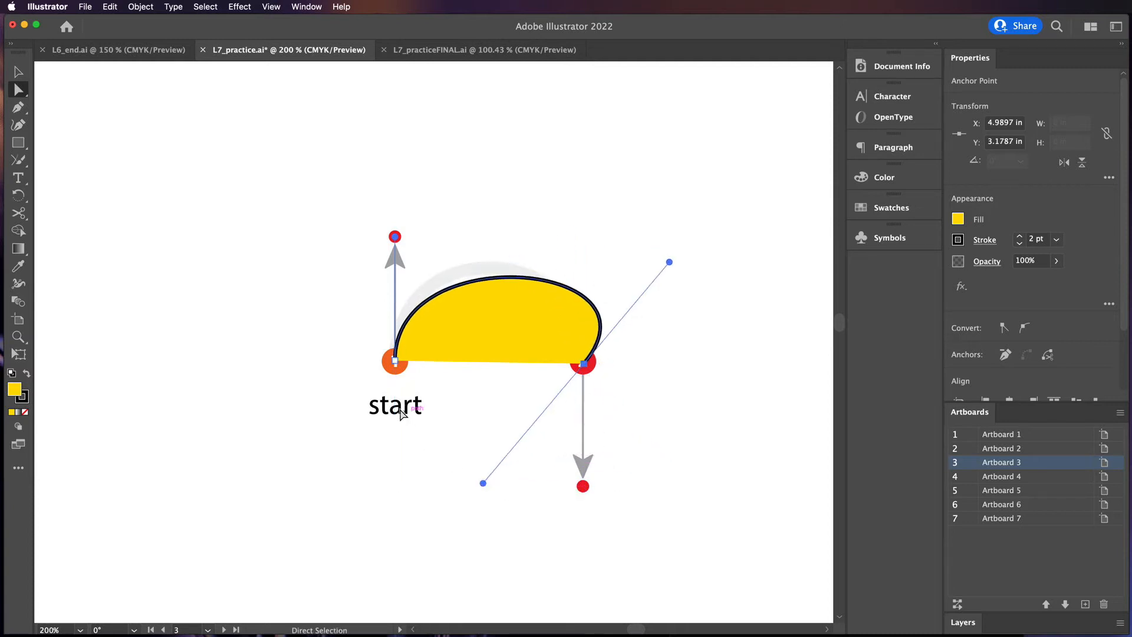
{"action": "left_click", "coordinate": [394, 363]}
{"action": "left_click_drag", "start_coordinate": [395, 484], "coordinate": [464, 486]}
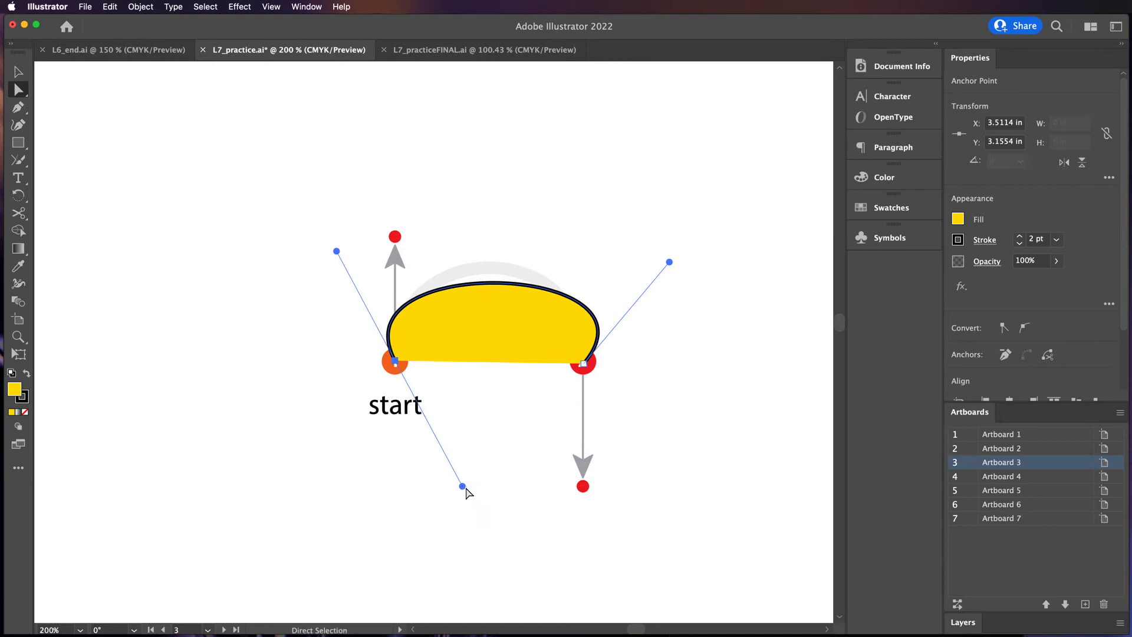
{"action": "key", "text": "super+z"}
{"action": "key", "text": "super+z"}
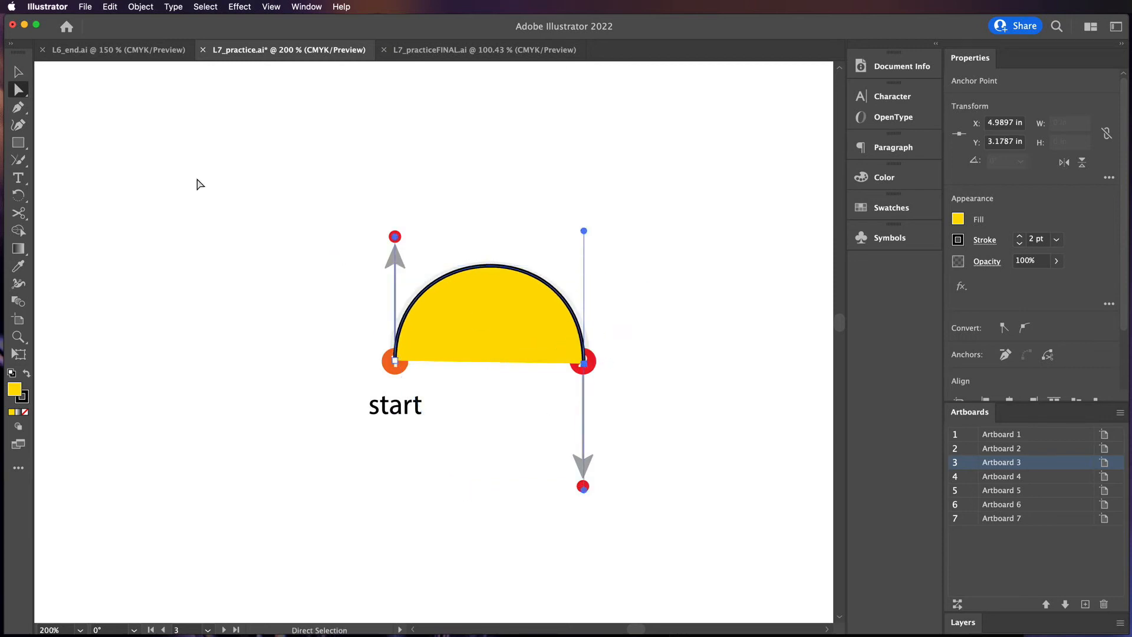
Try closing the arch by continuing from point 2 back to point 1 with a dragged handle, then undo the closing
{"action": "left_click", "coordinate": [18, 108]}
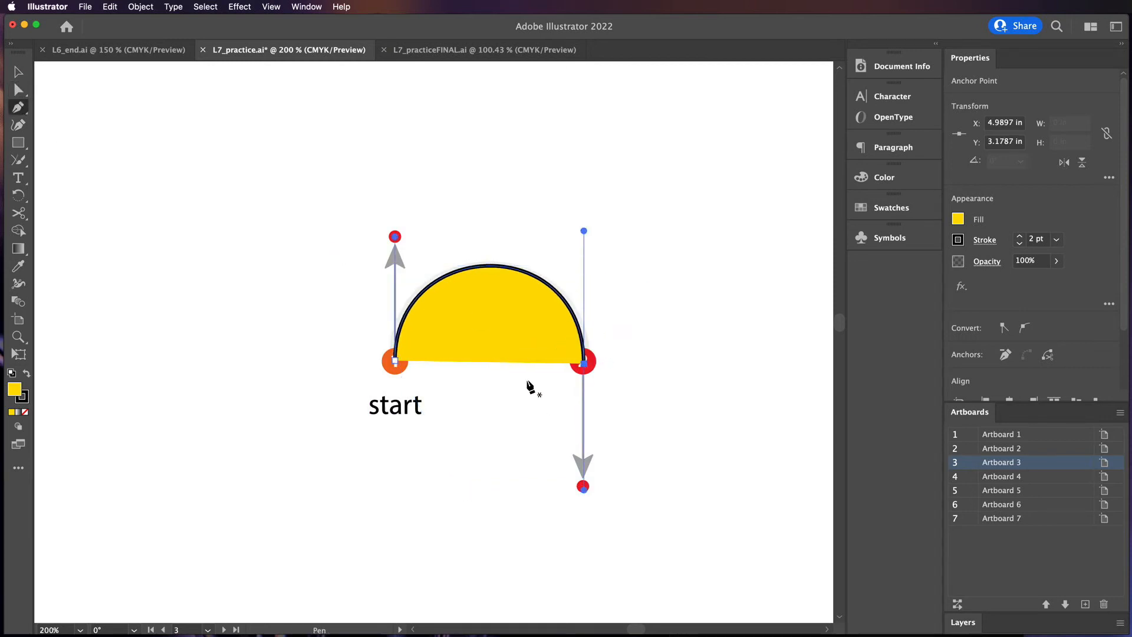
{"action": "left_click", "coordinate": [584, 364]}
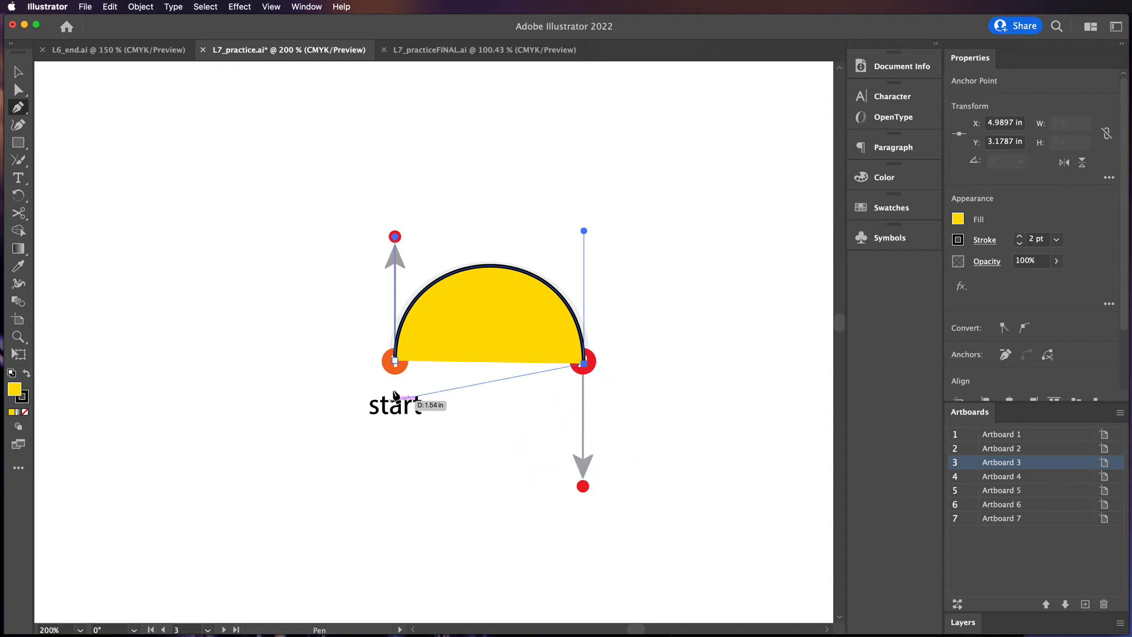
{"action": "left_click_drag", "start_coordinate": [395, 361], "coordinate": [394, 216]}
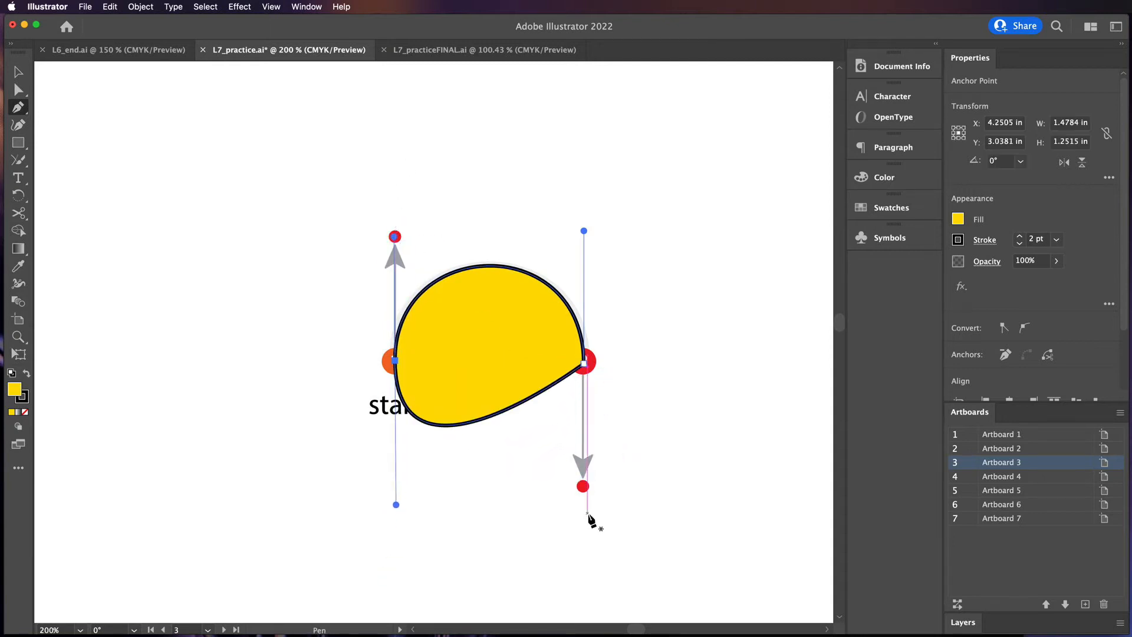
{"action": "key", "text": "super+z"}
{"action": "key", "text": "super+z"}
{"action": "key", "text": "super+z"}
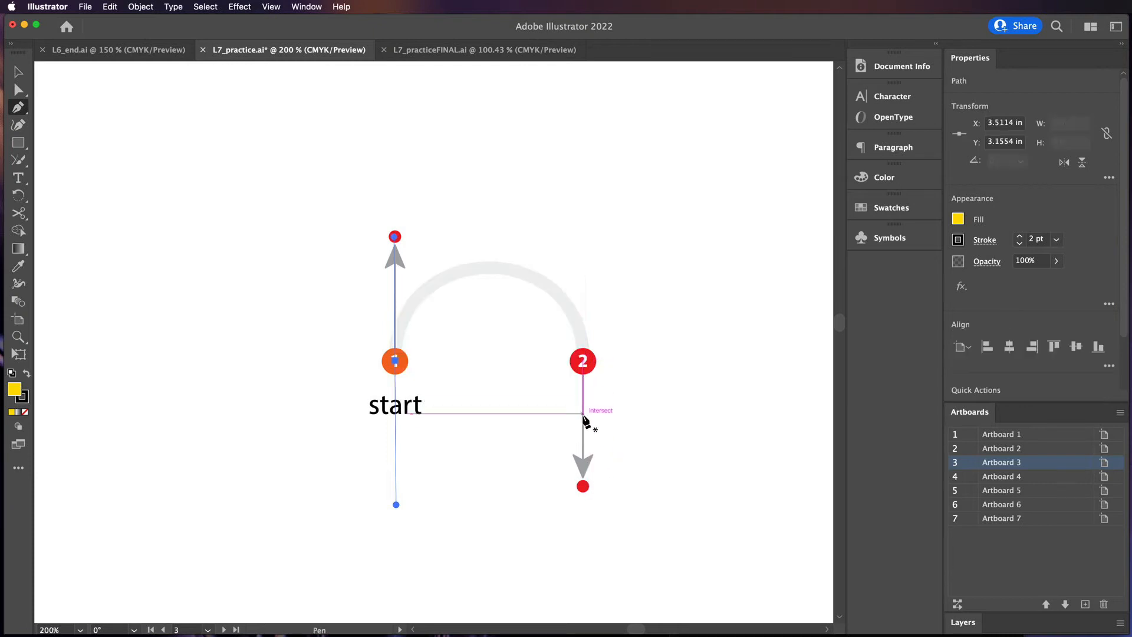
{"action": "key", "text": "super+shift+z"}
{"action": "key", "text": "super+shift+z"}
{"action": "key", "text": "super+shift+z"}
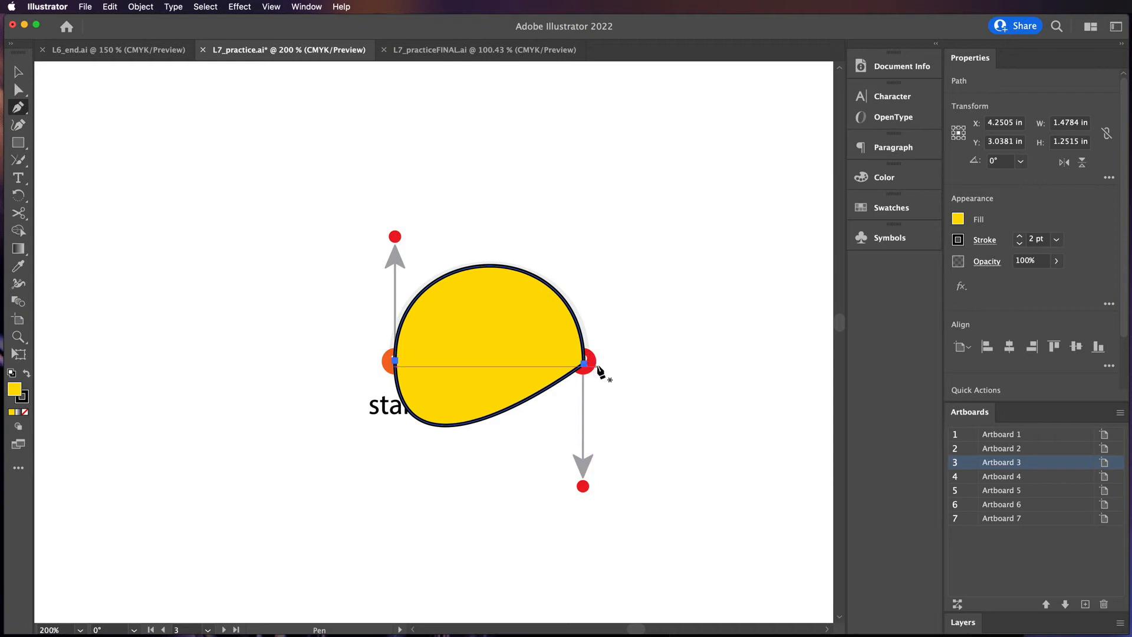
{"action": "key", "text": "super+z"}
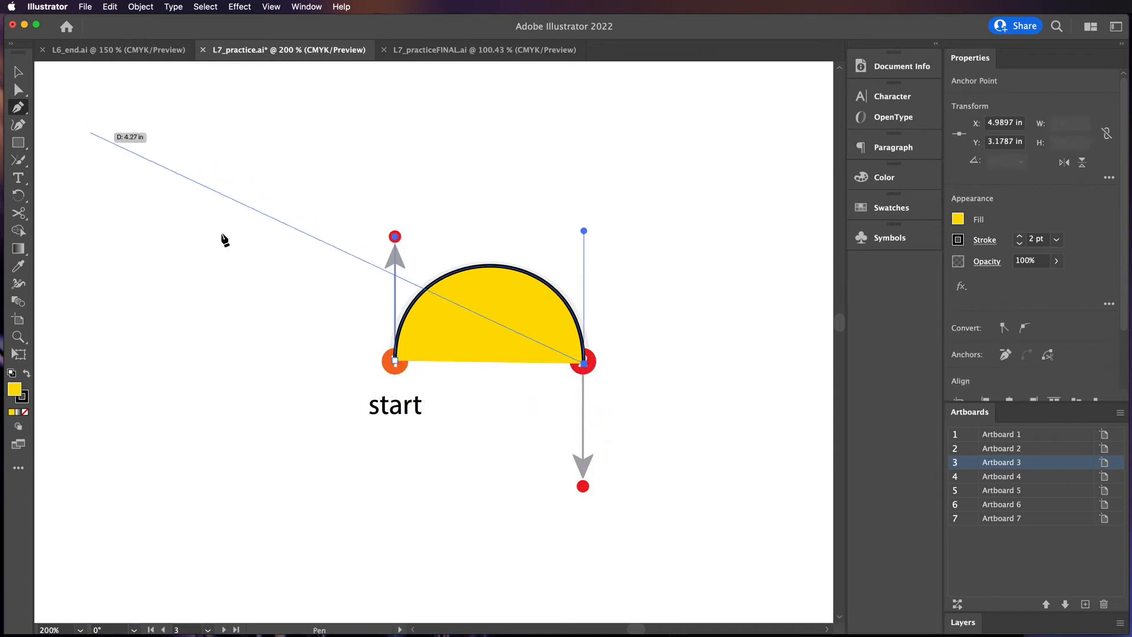
Trace the next arch with the Pen tool, dragging a handle up at the start point and down at the end point, then deselect
{"action": "left_click", "coordinate": [635, 465], "text": "super"}
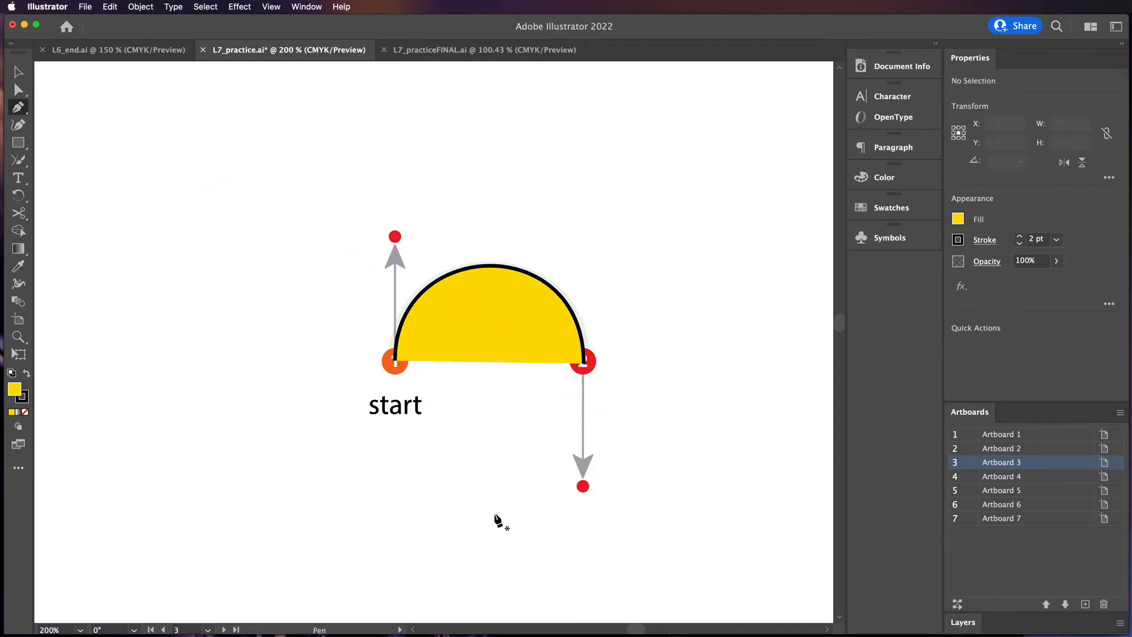
{"action": "left_click_drag", "start_coordinate": [440, 512], "coordinate": [574, 268]}
{"action": "left_click_drag", "start_coordinate": [433, 480], "coordinate": [504, 238]}
{"action": "left_click_drag", "start_coordinate": [397, 538], "coordinate": [384, 314]}
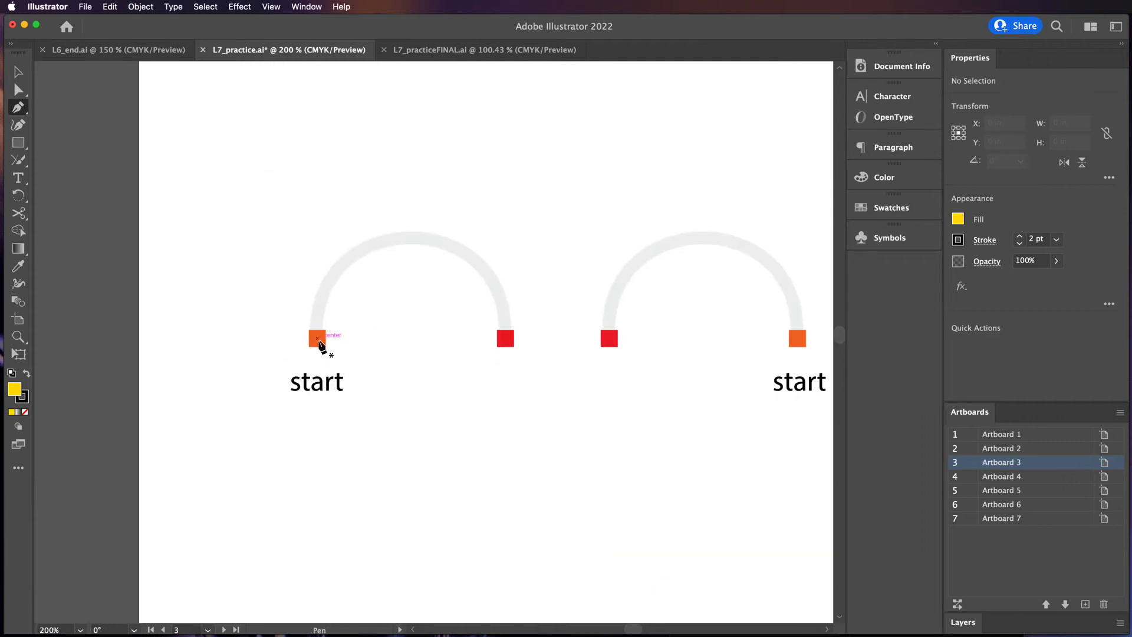
{"action": "left_click_drag", "start_coordinate": [329, 218], "coordinate": [324, 184]}
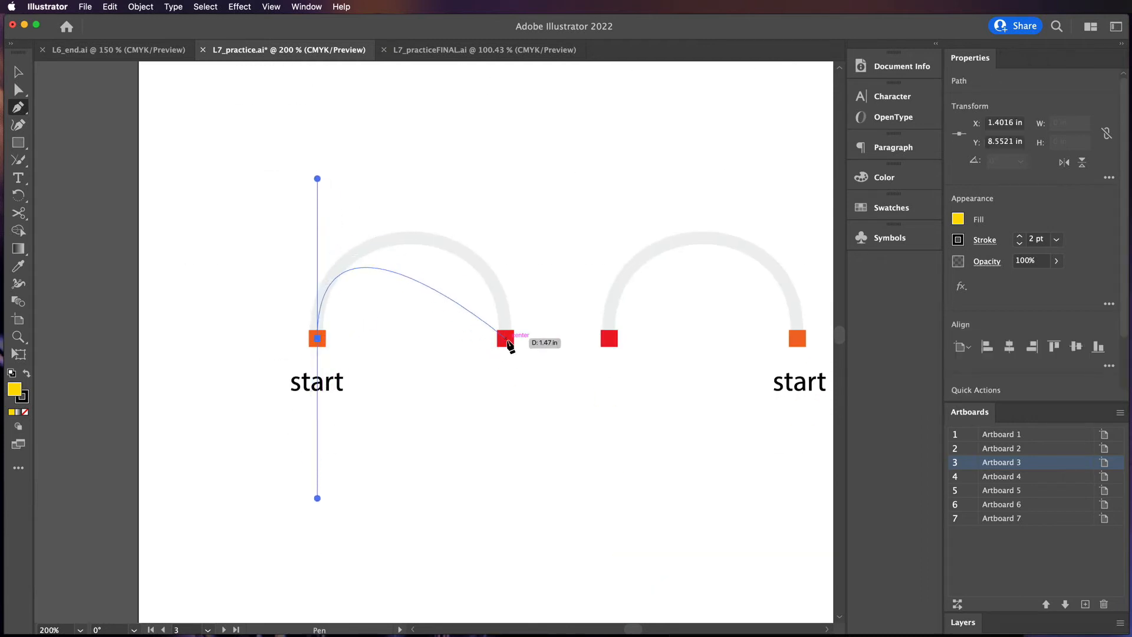
{"action": "left_click_drag", "start_coordinate": [506, 339], "coordinate": [507, 466]}
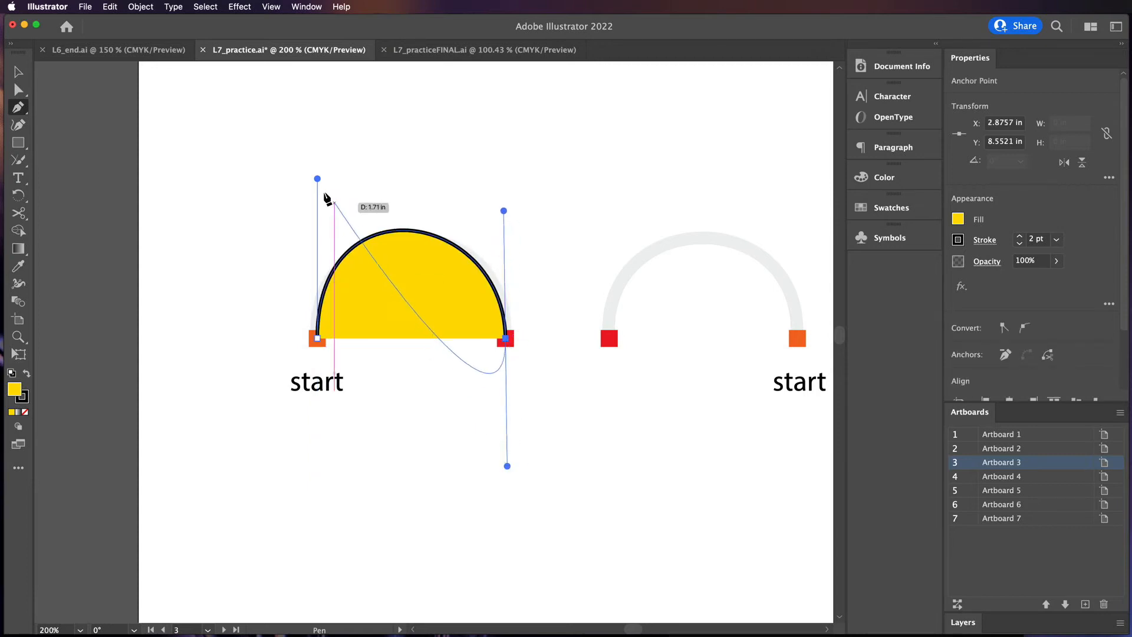
{"action": "left_click", "coordinate": [362, 348], "text": "super"}
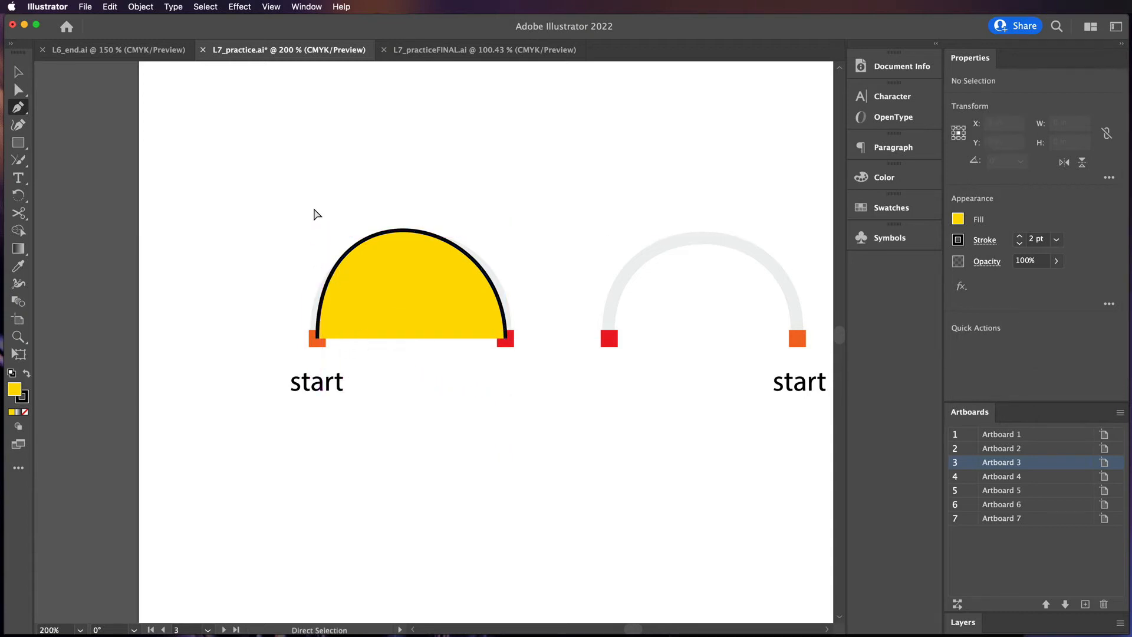
{"action": "left_click", "coordinate": [319, 337], "text": "super"}
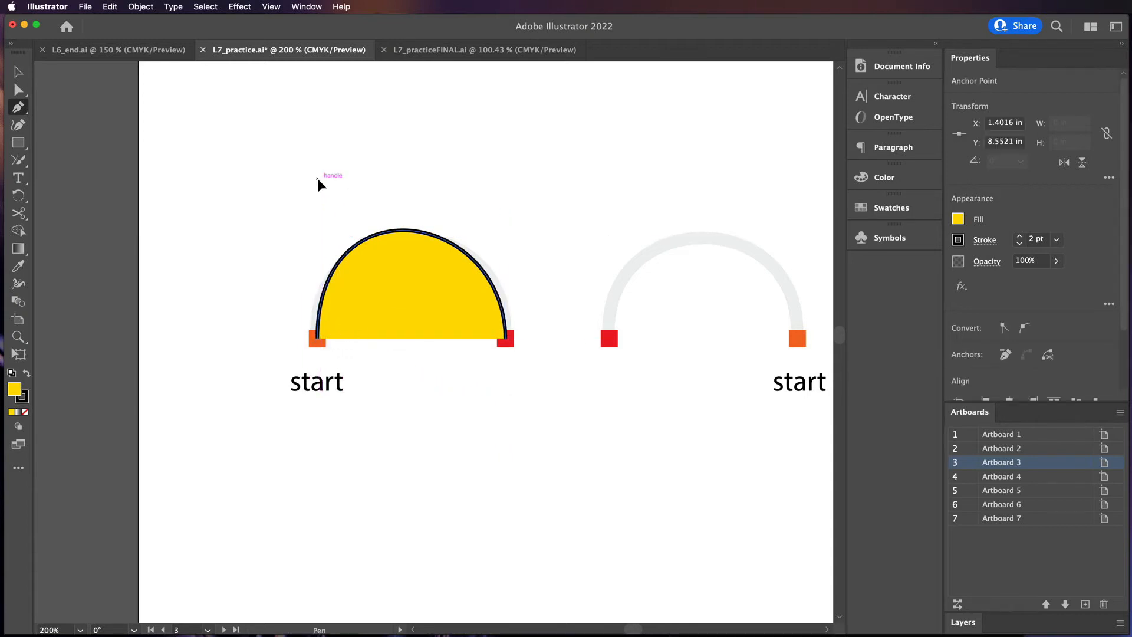
{"action": "left_click_drag", "start_coordinate": [318, 180], "coordinate": [466, 253]}
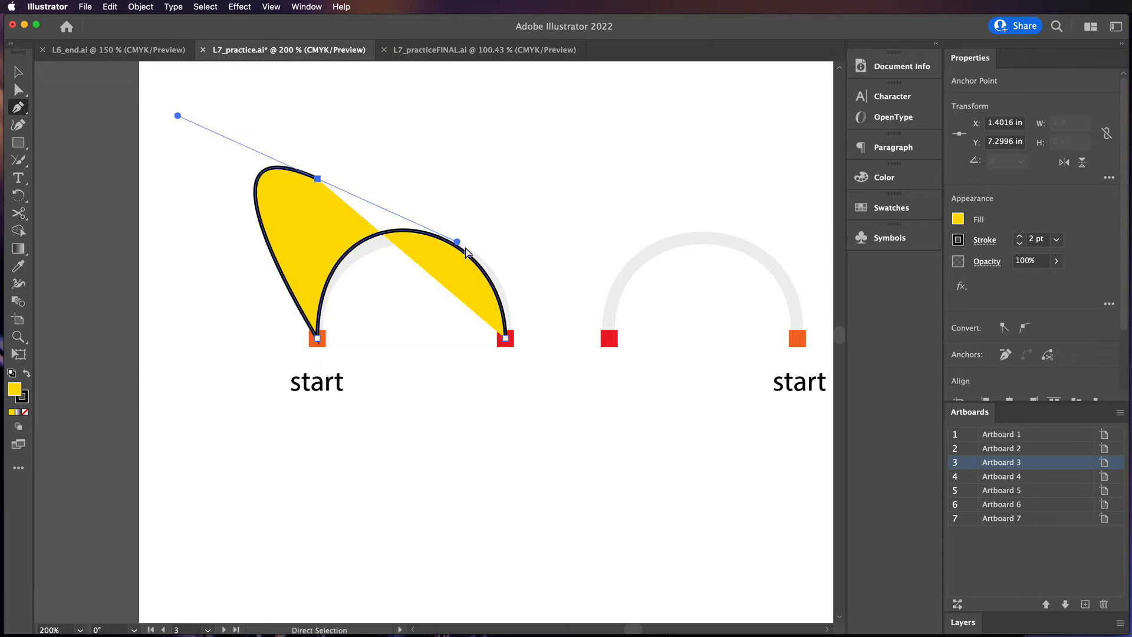
{"action": "key", "text": "super+z"}
Shorten the upper direction handle at the arch's start point with the Direct Selection tool
{"action": "left_click", "coordinate": [18, 94]}
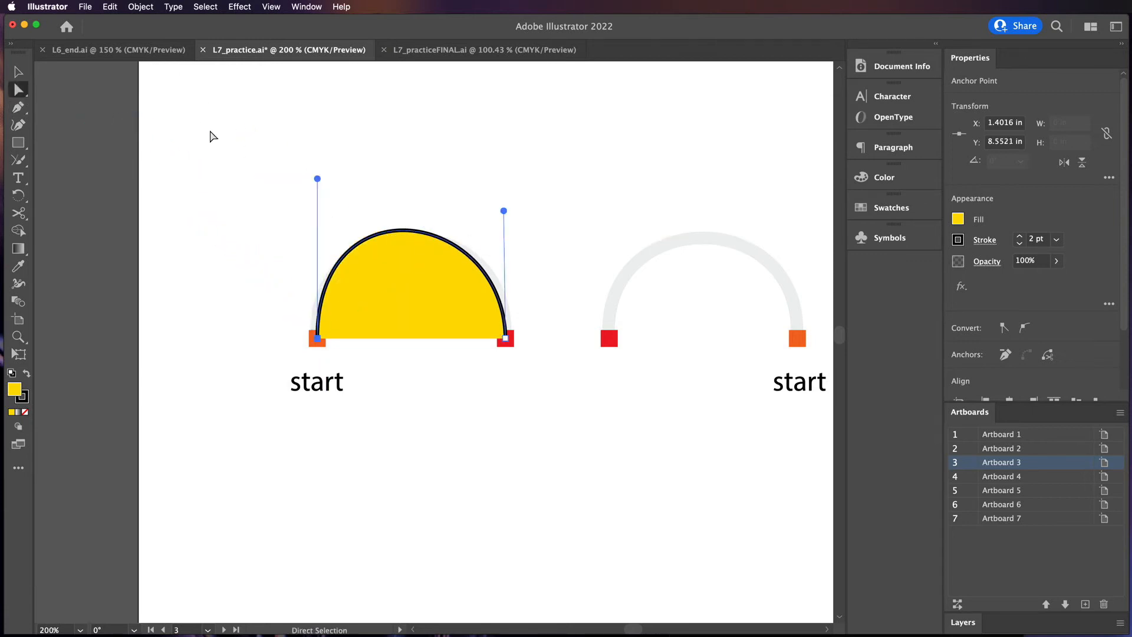
{"action": "left_click_drag", "start_coordinate": [317, 179], "coordinate": [323, 204]}
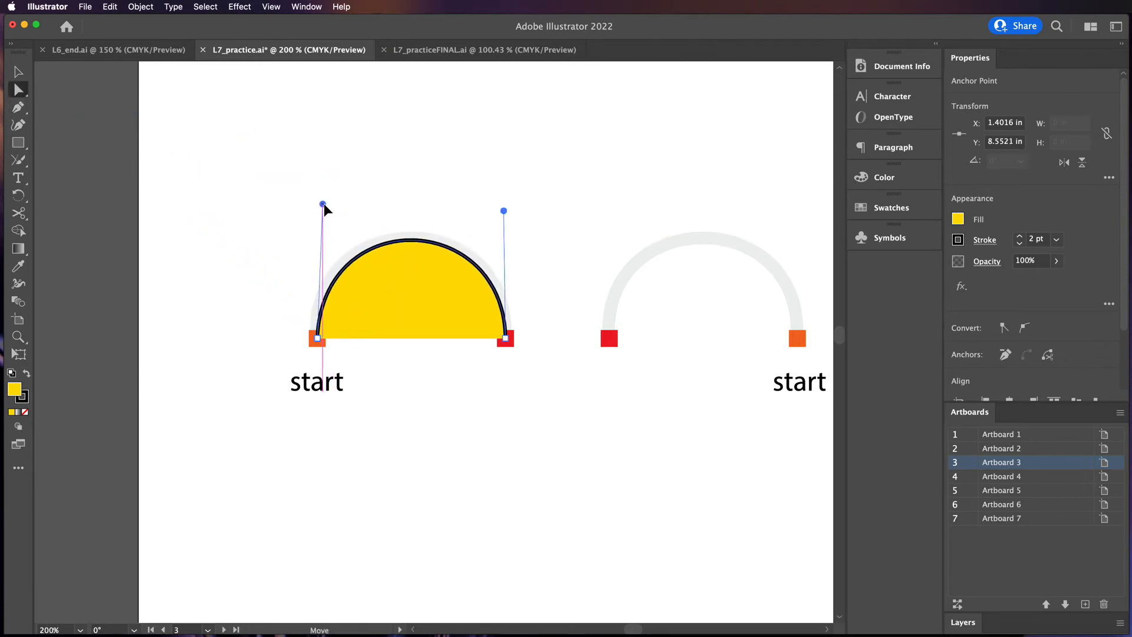
Trace the mirrored arch from its right-hand start point with the Pen tool, handle up at the start and down at the end, then deselect
{"action": "scroll", "coordinate": [569, 374], "scroll_direction": "right", "scroll_amount": 10}
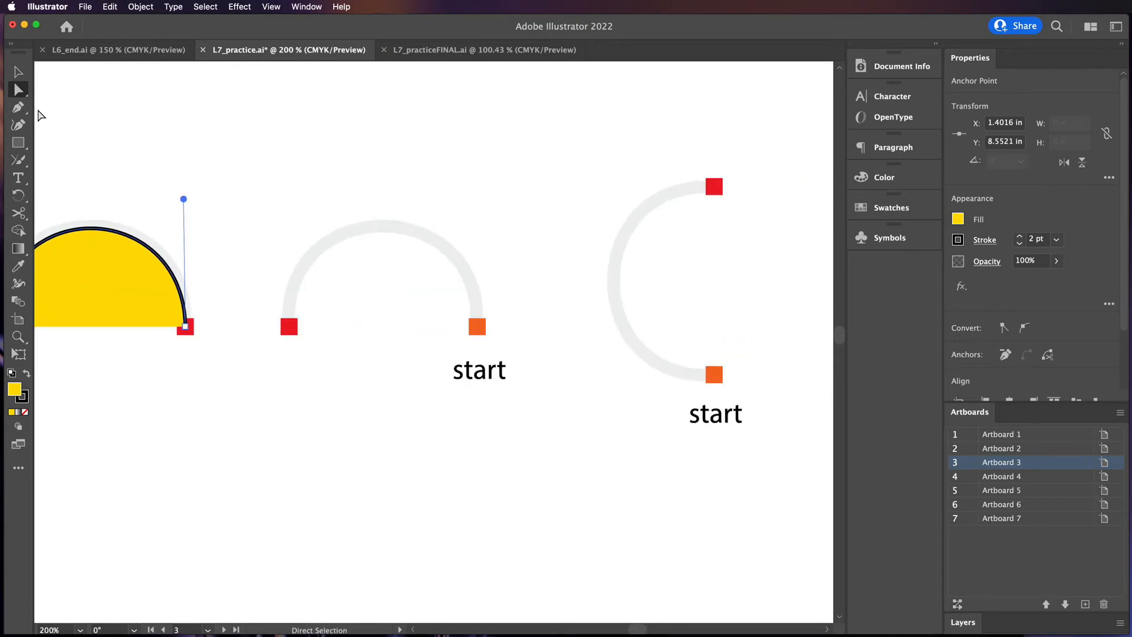
{"action": "left_click", "coordinate": [18, 107]}
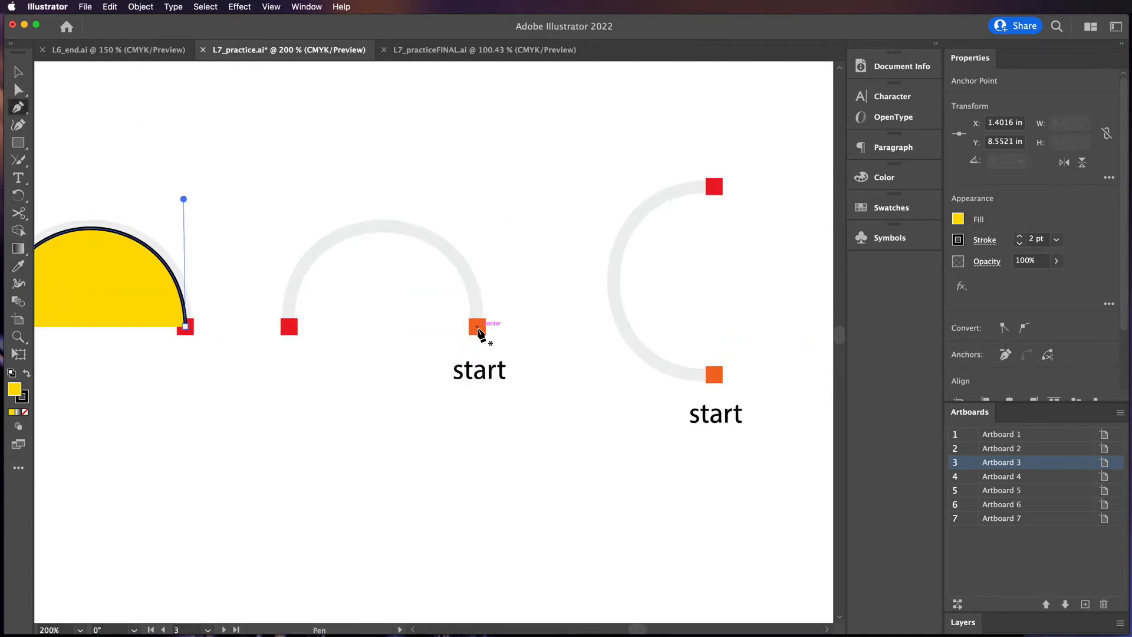
{"action": "left_click_drag", "start_coordinate": [477, 326], "coordinate": [479, 253]}
{"action": "left_click_drag", "start_coordinate": [477, 189], "coordinate": [478, 181]}
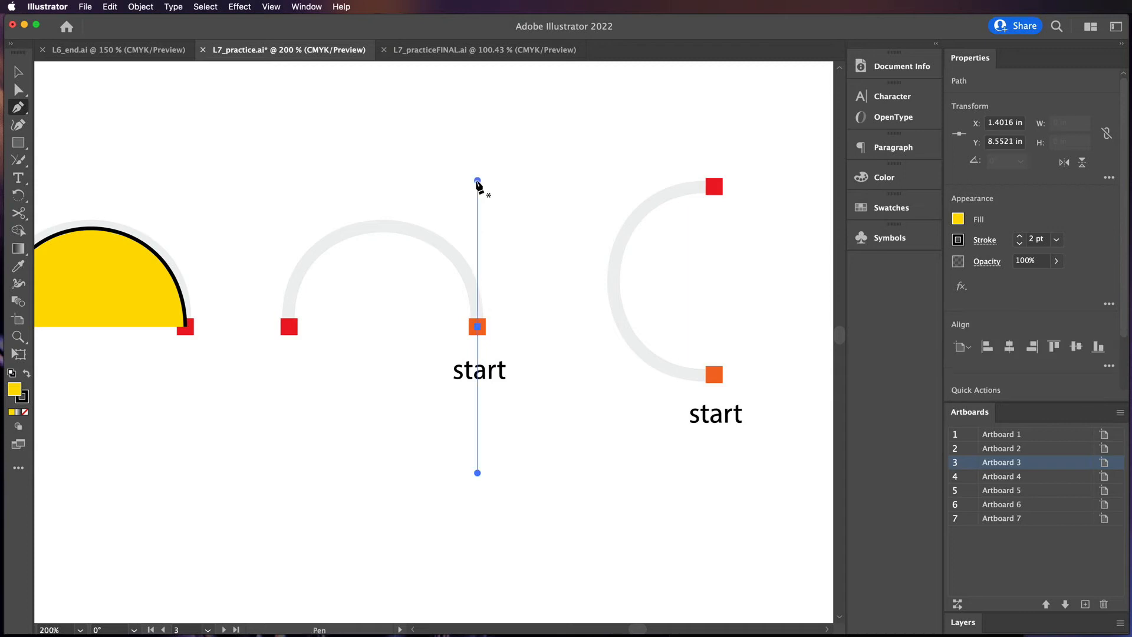
{"action": "left_click_drag", "start_coordinate": [289, 326], "coordinate": [296, 455]}
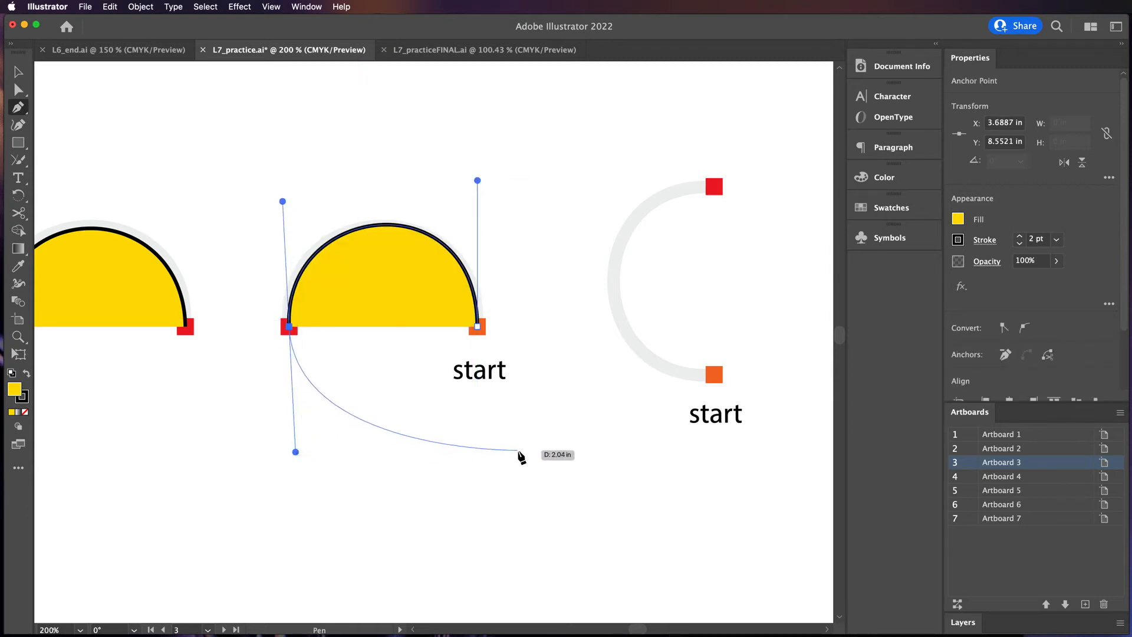
{"action": "left_click", "coordinate": [539, 458], "text": "super"}
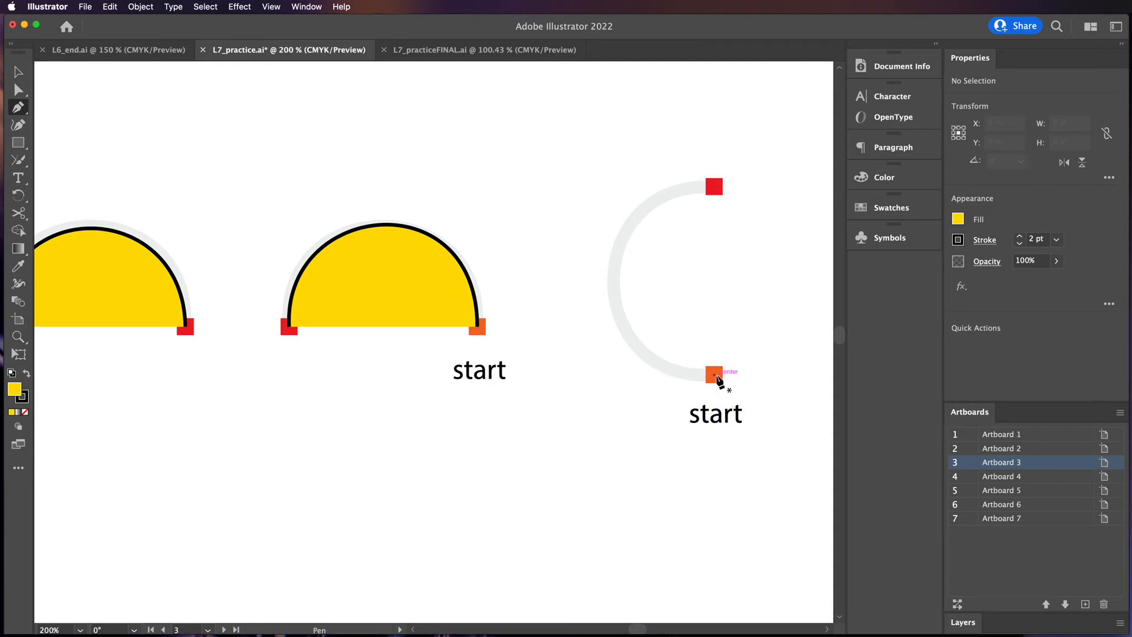
Trace the C-shaped curve from its bottom start point, dragging a handle left at the start and right at the top point, then deselect
{"action": "left_click_drag", "start_coordinate": [577, 374], "coordinate": [576, 374]}
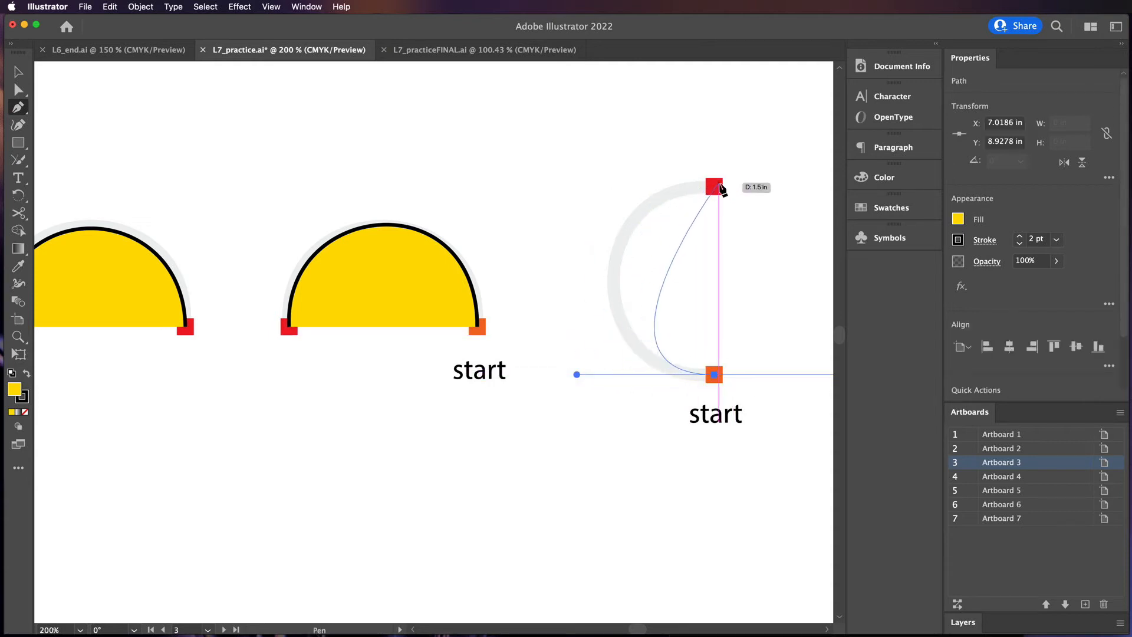
{"action": "mouse_move", "coordinate": [714, 186]}
{"action": "left_mouse_down"}
{"action": "mouse_move", "coordinate": [848, 189]}
{"action": "mouse_move", "coordinate": [499, 180]}
{"action": "mouse_move", "coordinate": [488, 186]}
{"action": "mouse_move", "coordinate": [498, 191]}
{"action": "left_mouse_up"}
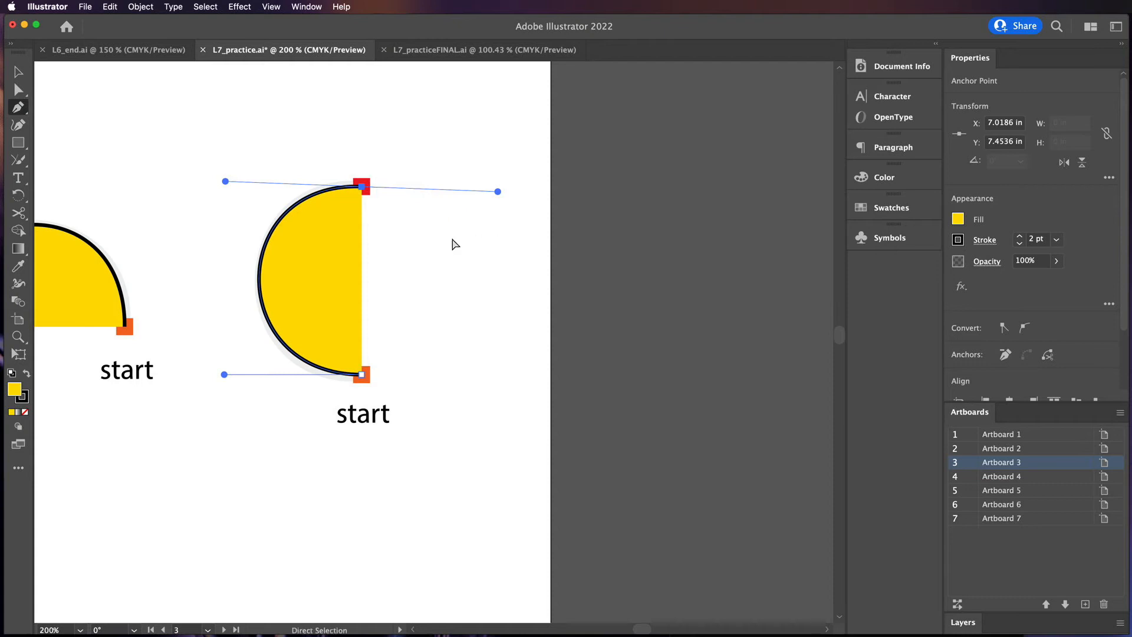
{"action": "left_click", "coordinate": [460, 265], "text": "super"}
Go to Artboard 4 and start tracing the wave with the Pen tool, dragging handles up at point 1, down at 2, up at 3
{"action": "scroll", "coordinate": [295, 445], "scroll_direction": "down", "scroll_amount": 5}
{"action": "scroll", "coordinate": [296, 445], "scroll_direction": "left", "scroll_amount": 8}
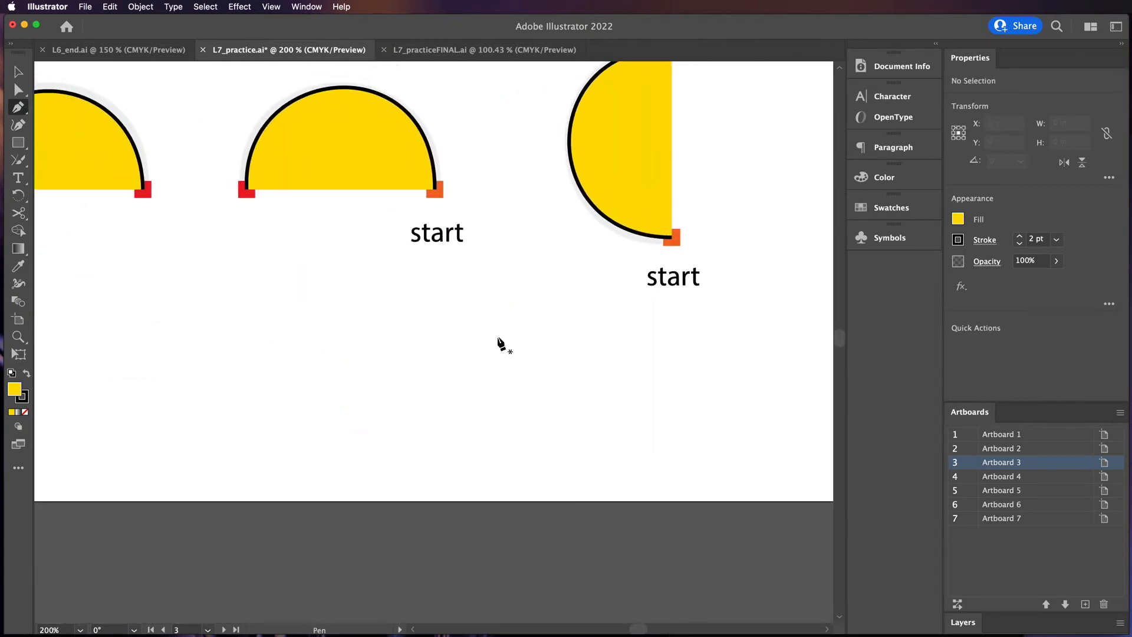
{"action": "left_click_drag", "start_coordinate": [706, 269], "coordinate": [622, 306]}
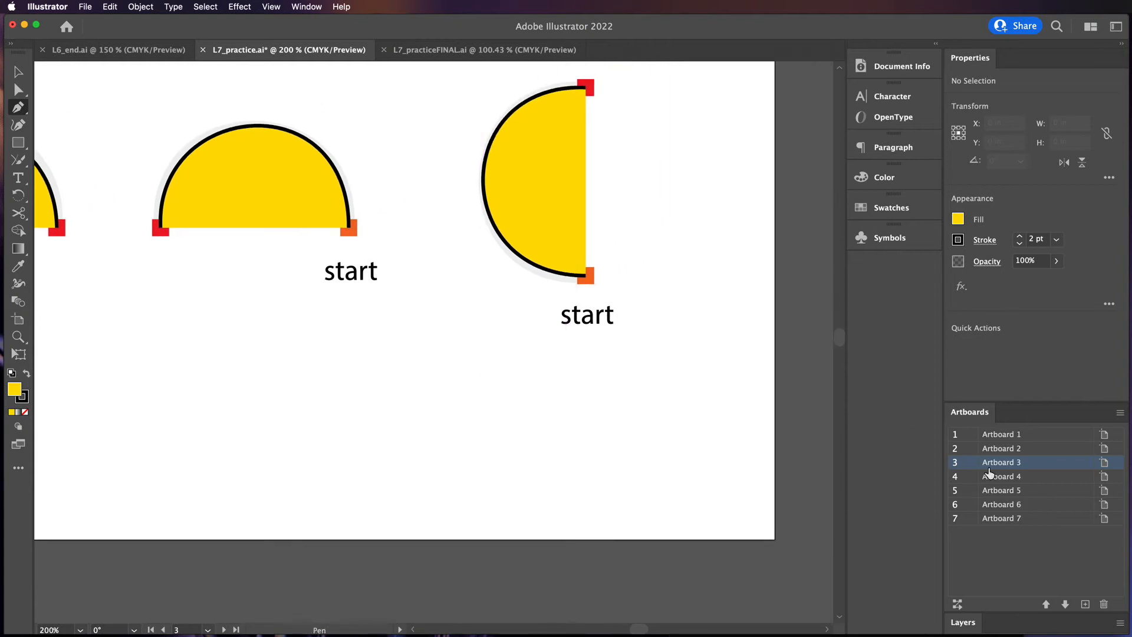
{"action": "double_click", "coordinate": [968, 479]}
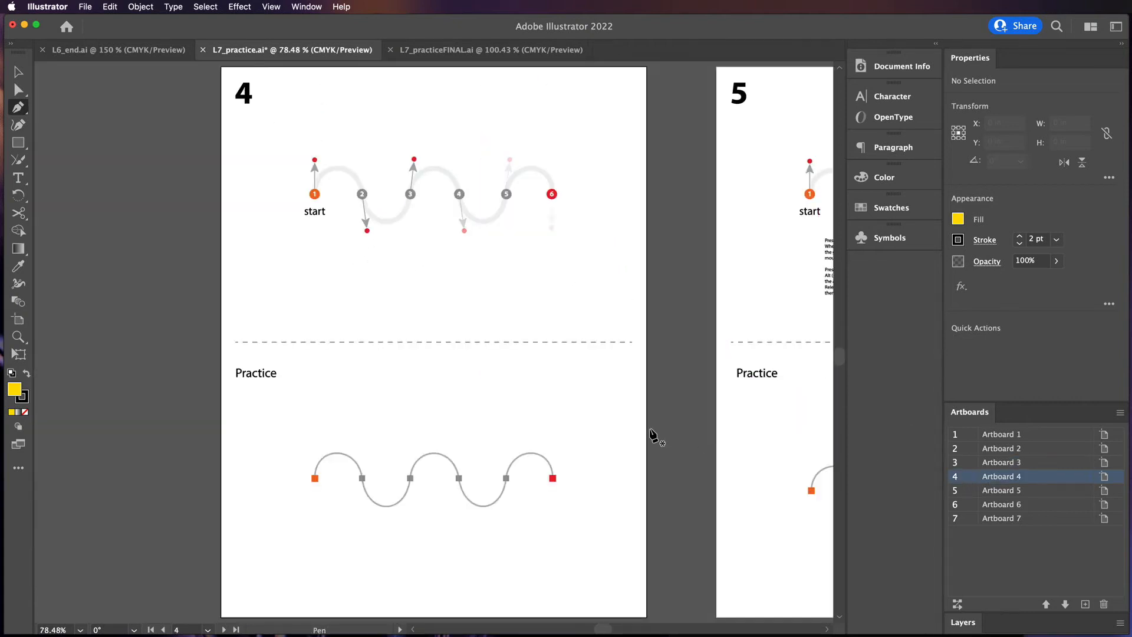
{"action": "key", "text": "super+equal"}
{"action": "key", "text": "super+equal"}
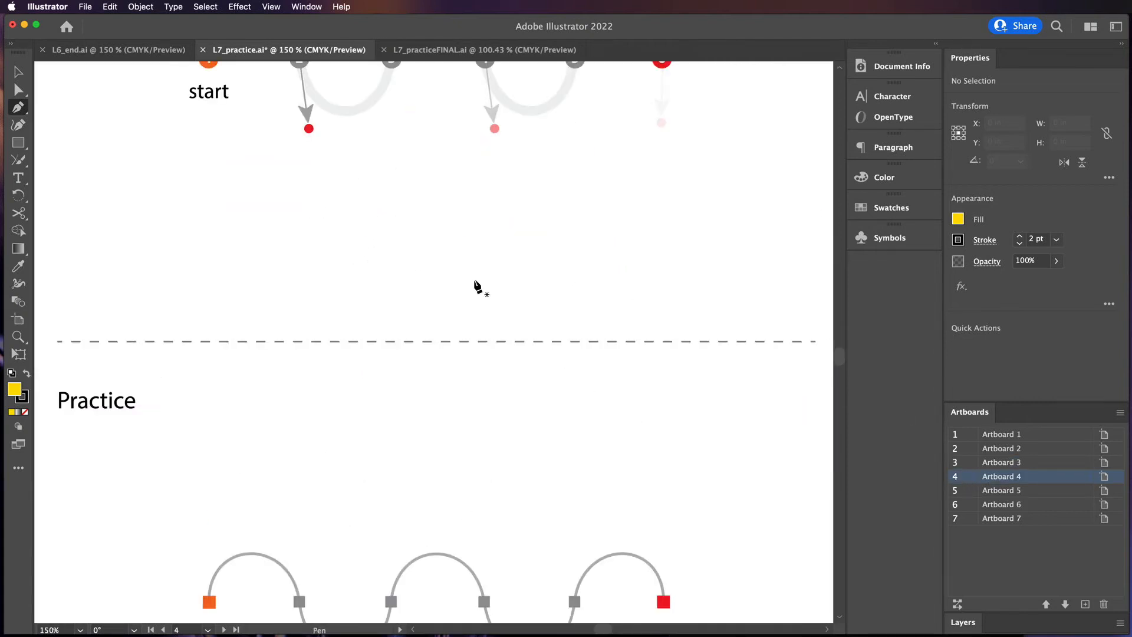
{"action": "left_click_drag", "start_coordinate": [476, 285], "coordinate": [507, 489]}
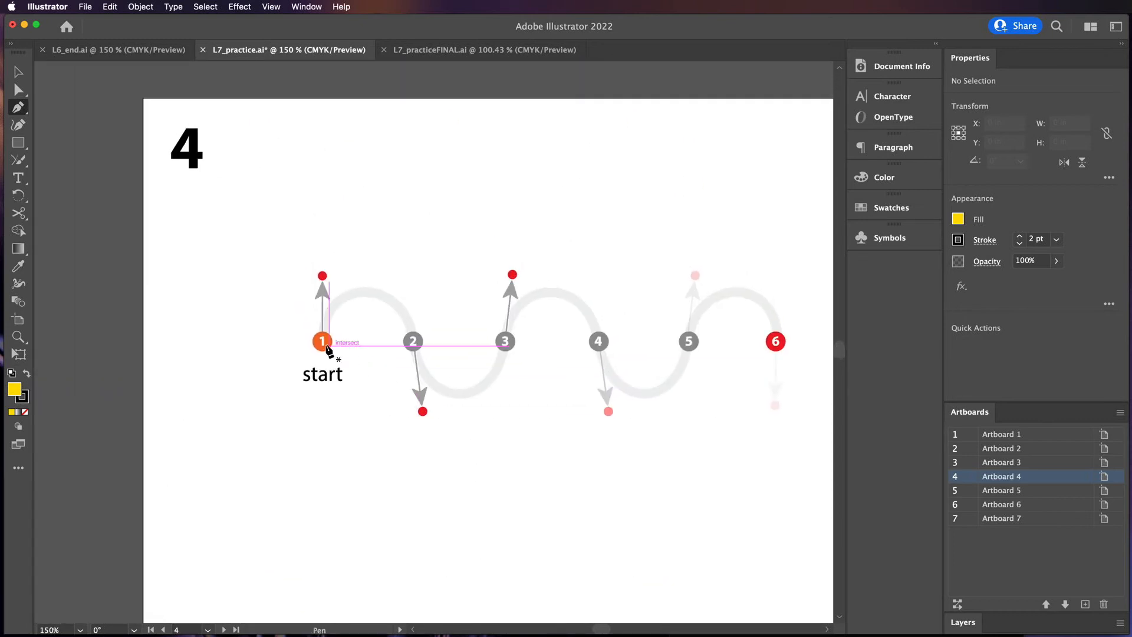
{"action": "key", "text": "super+equal"}
{"action": "left_click_drag", "start_coordinate": [574, 466], "coordinate": [444, 460]}
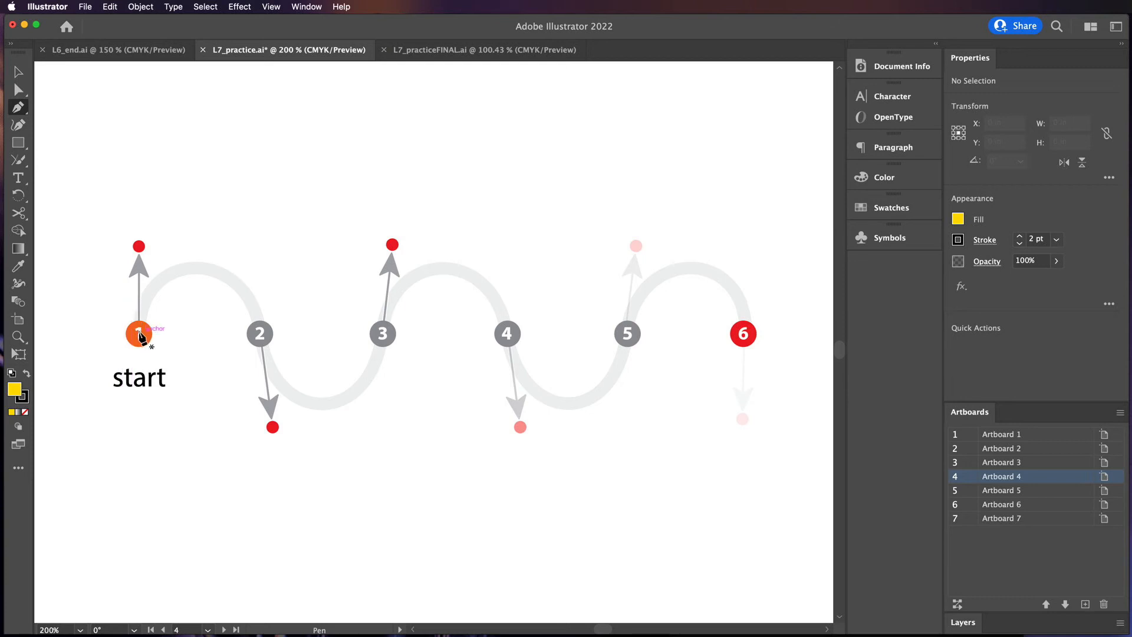
{"action": "left_click_drag", "start_coordinate": [142, 275], "coordinate": [140, 246]}
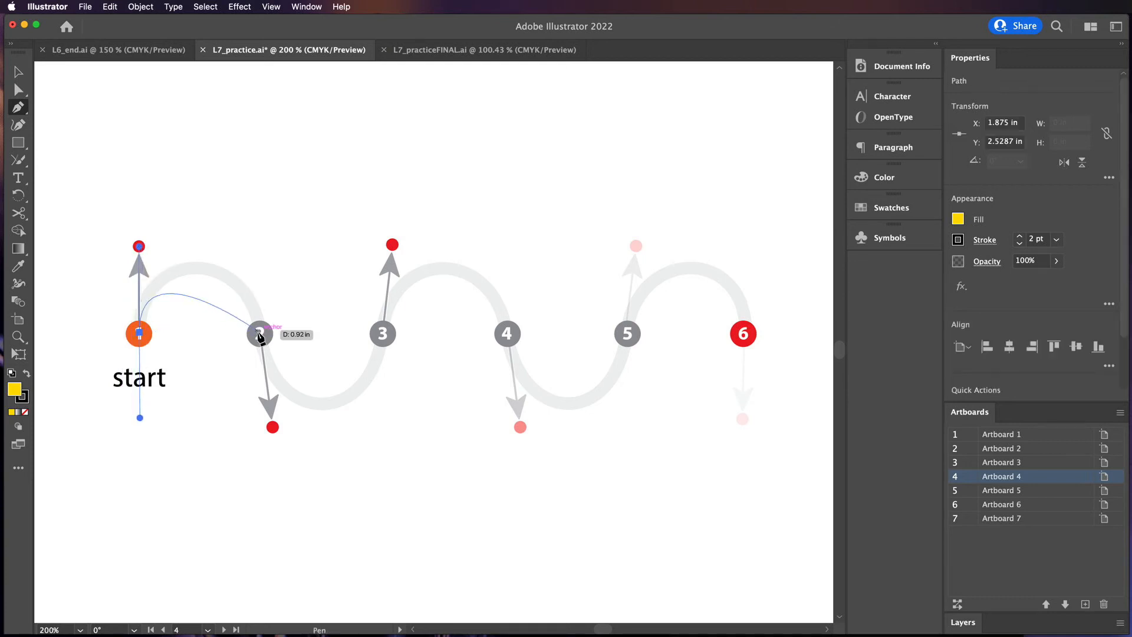
{"action": "left_click_drag", "start_coordinate": [260, 333], "coordinate": [270, 426]}
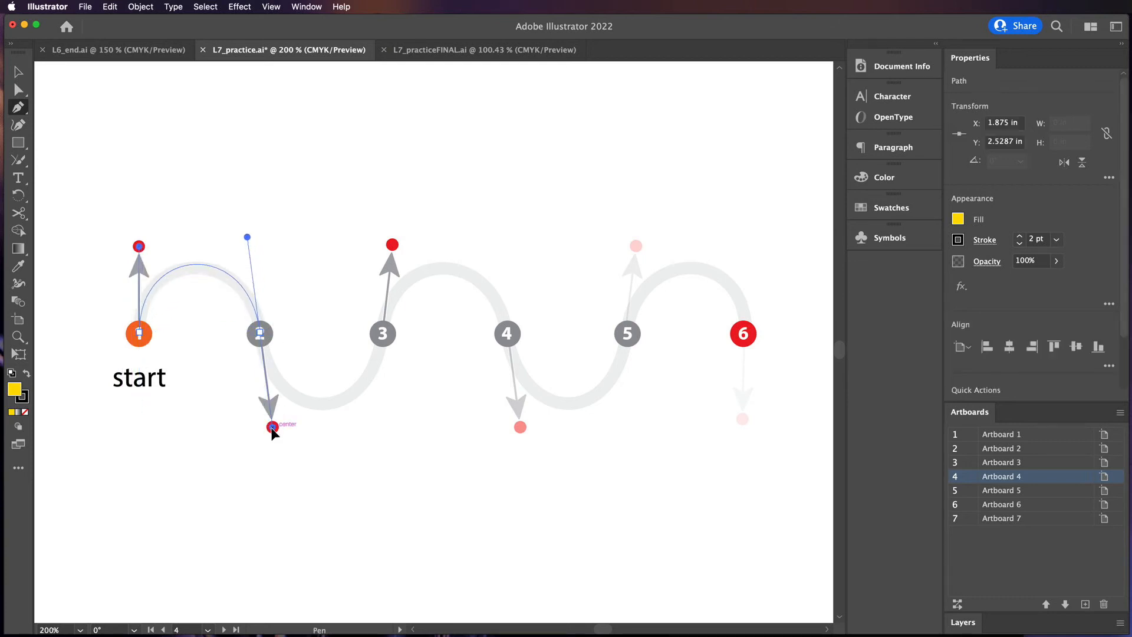
{"action": "left_click_drag", "start_coordinate": [384, 333], "coordinate": [392, 244]}
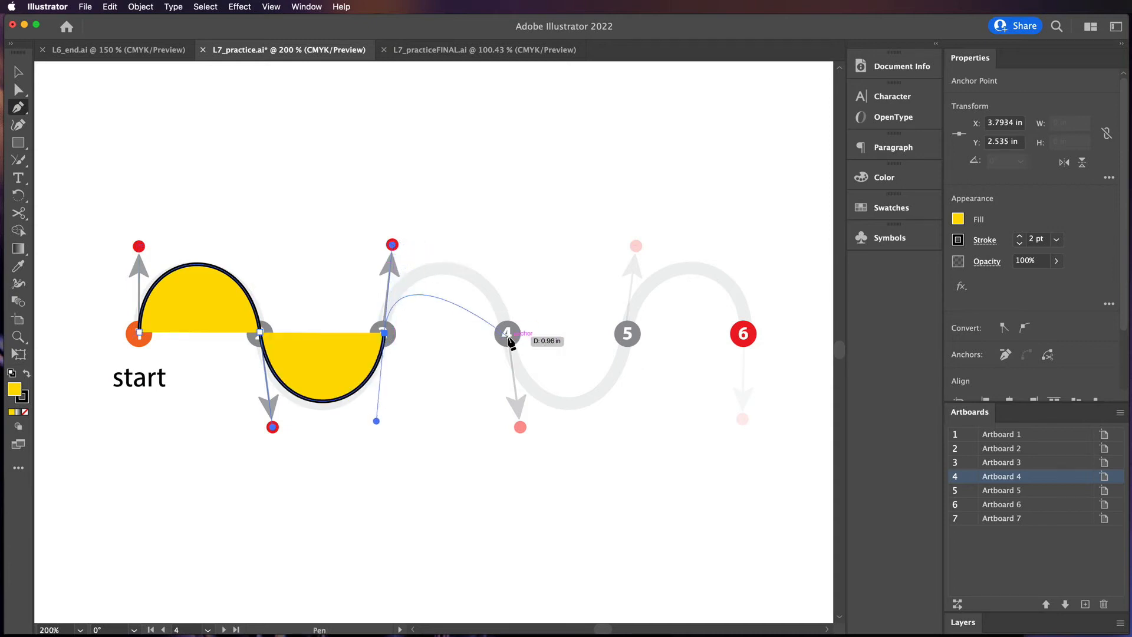
Finish the wave by dragging handles down at point 4, up at 5 and down at 6, then deselect and switch to the Selection tool
{"action": "left_click_drag", "start_coordinate": [508, 336], "coordinate": [519, 427]}
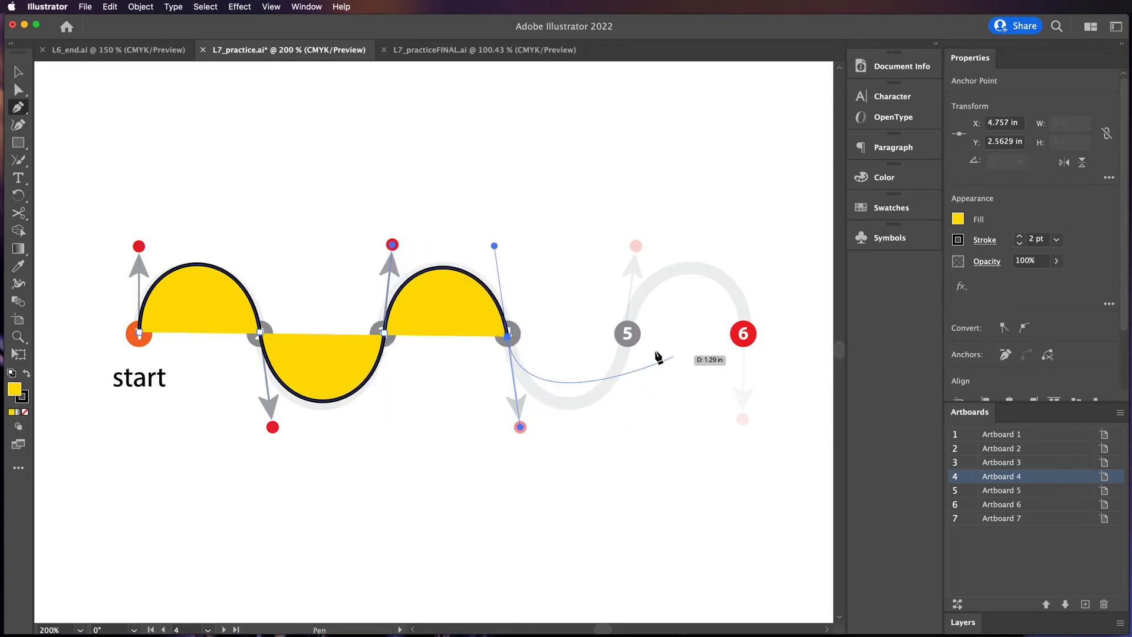
{"action": "left_click_drag", "start_coordinate": [628, 334], "coordinate": [636, 230]}
{"action": "left_click_drag", "start_coordinate": [743, 335], "coordinate": [741, 423]}
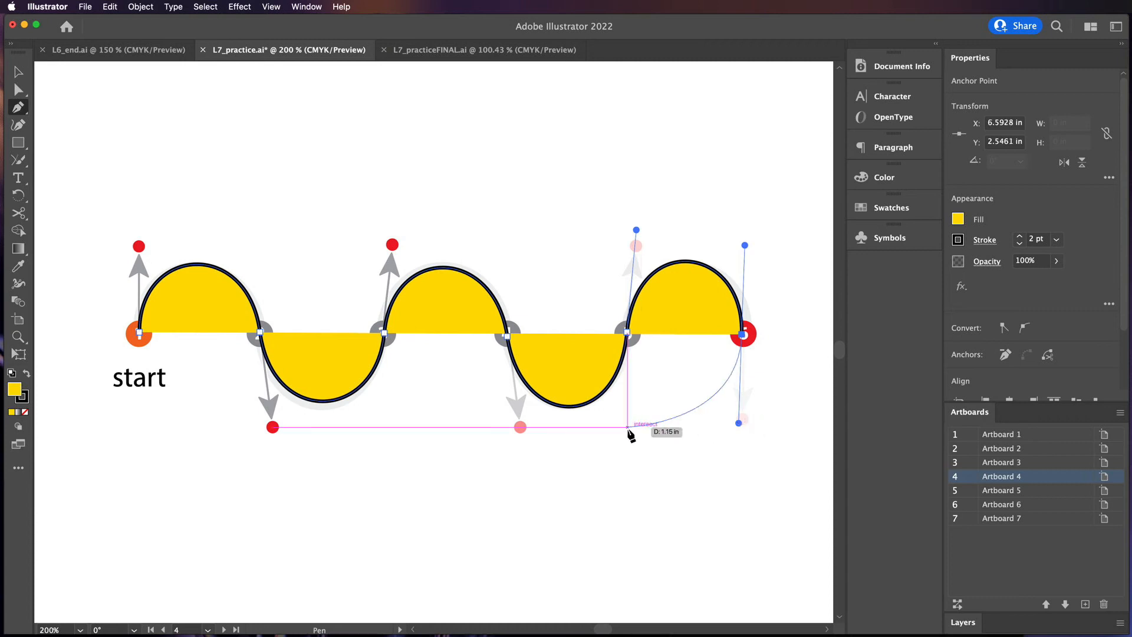
{"action": "left_click", "coordinate": [634, 448], "text": "super"}
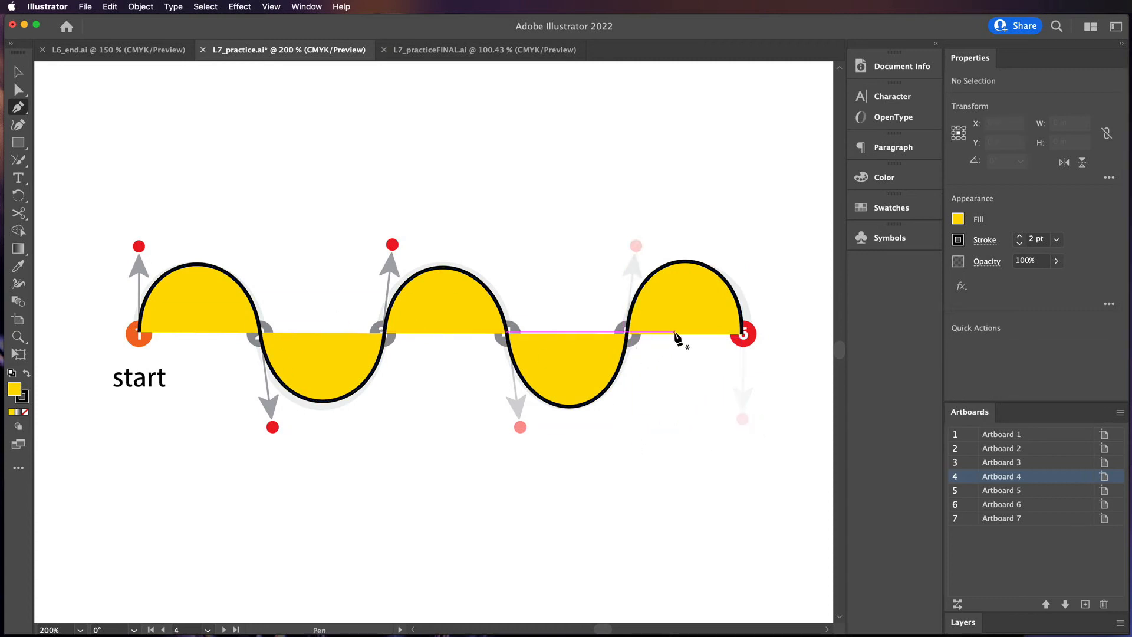
{"action": "left_click", "coordinate": [17, 71]}
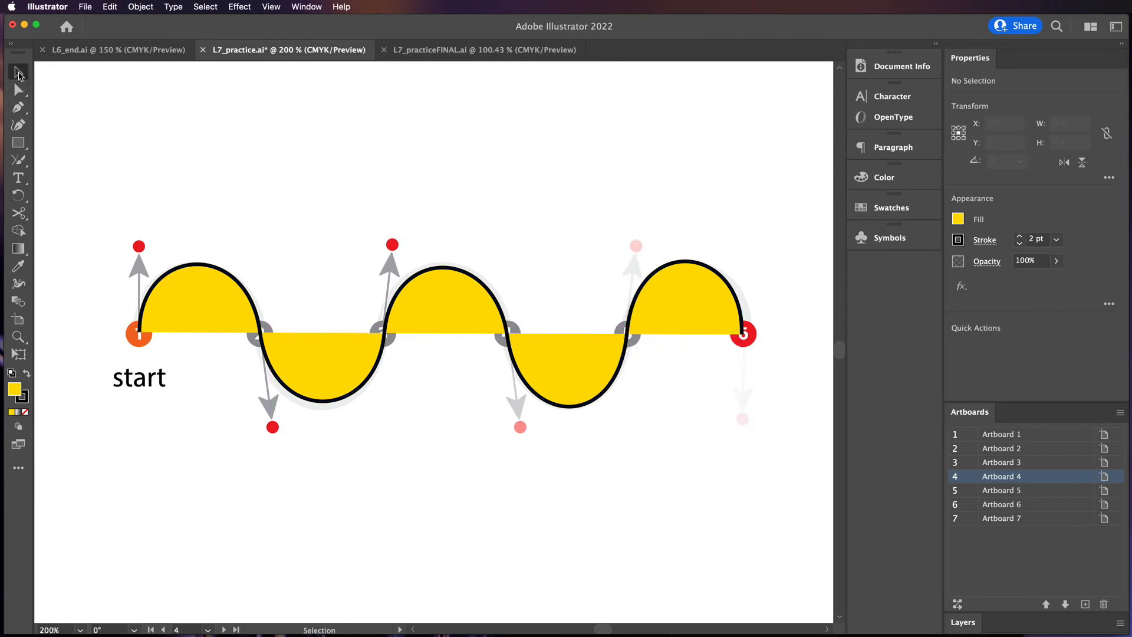
Select the traced wave path and set its fill to none
{"action": "left_click", "coordinate": [730, 295]}
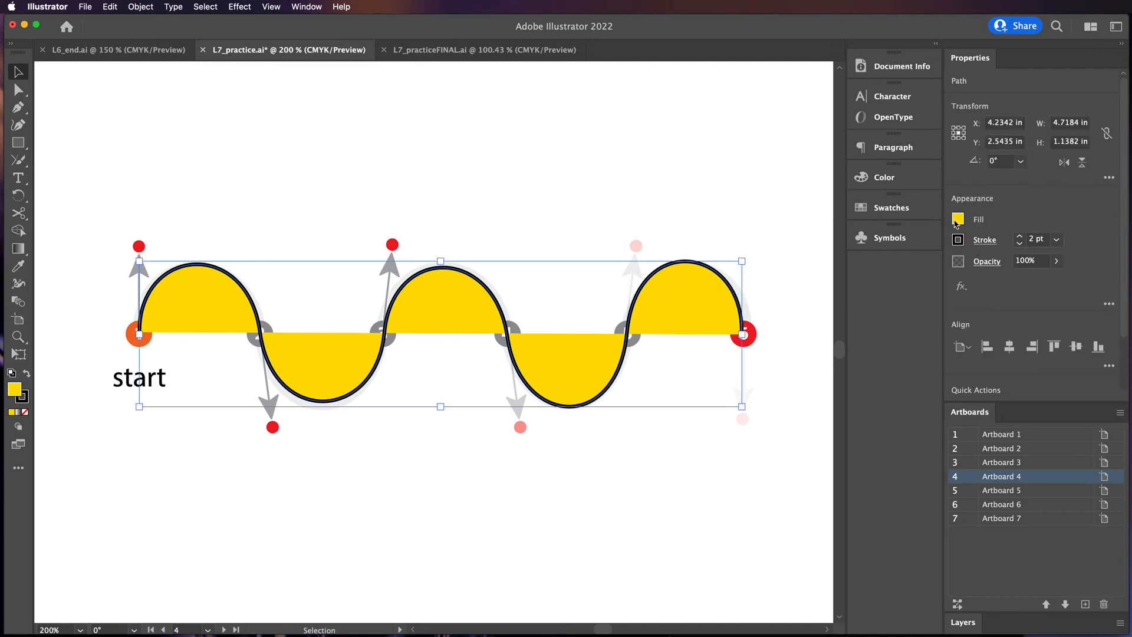
{"action": "left_click", "coordinate": [958, 219]}
{"action": "left_click", "coordinate": [798, 272]}
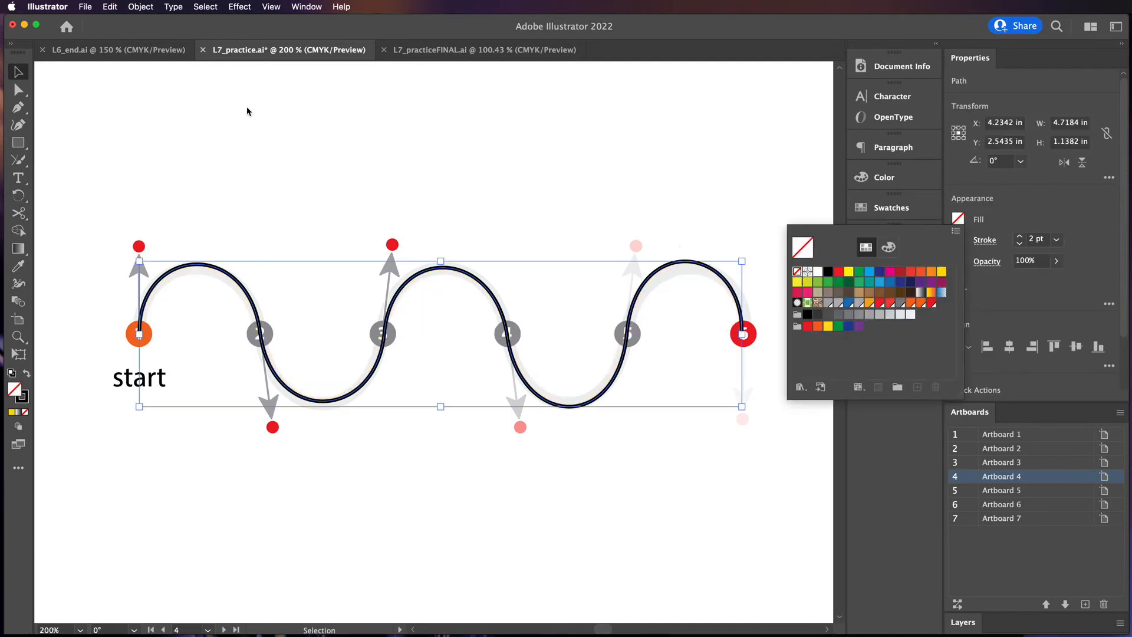
With the Direct Selection tool, adjust the direction handles at points 5 and 6 to fit the guide wave
{"action": "left_click", "coordinate": [18, 89]}
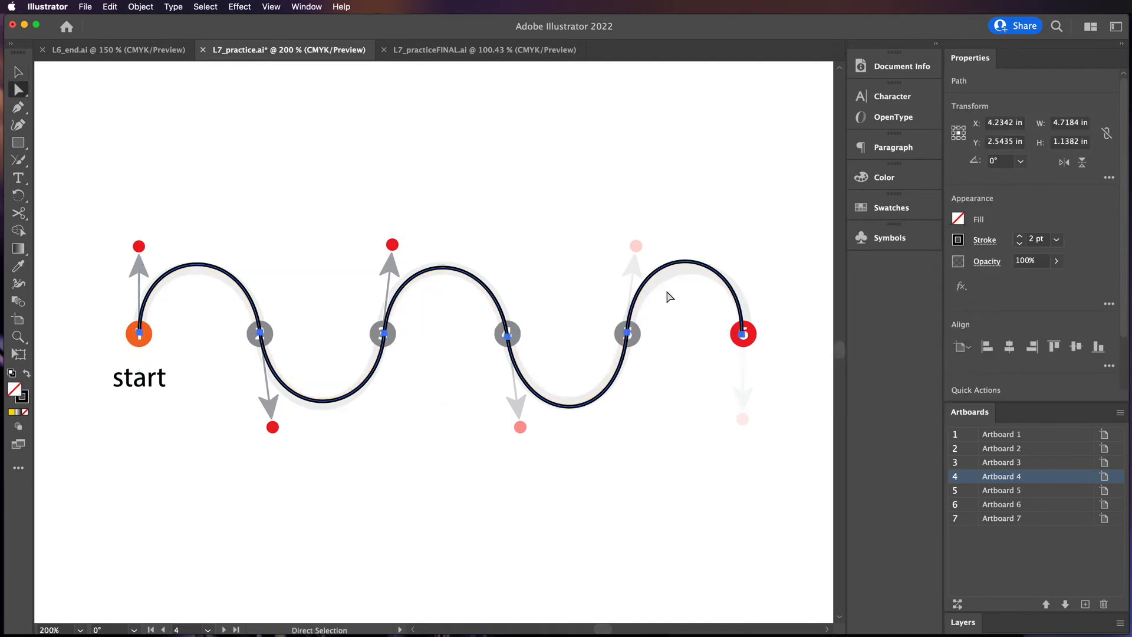
{"action": "left_click", "coordinate": [743, 335]}
{"action": "left_click_drag", "start_coordinate": [744, 246], "coordinate": [739, 250]}
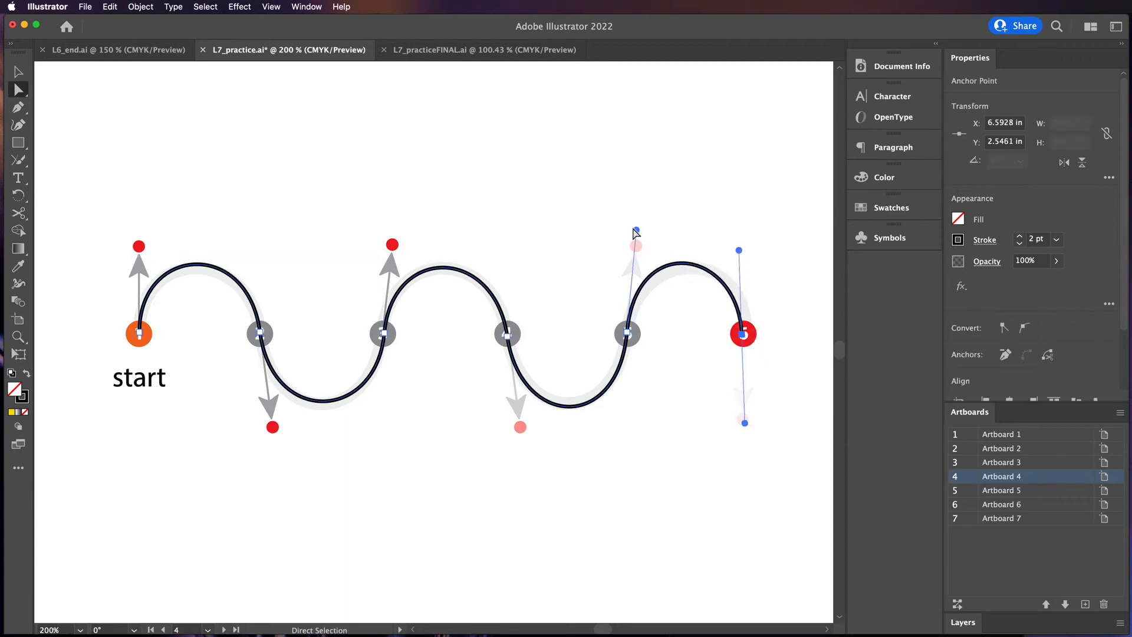
{"action": "left_click_drag", "start_coordinate": [645, 239], "coordinate": [649, 244]}
{"action": "left_click", "coordinate": [628, 333]}
{"action": "left_click_drag", "start_coordinate": [742, 342], "coordinate": [746, 348]}
{"action": "mouse_move", "coordinate": [629, 338]}
{"action": "left_mouse_down"}
{"action": "mouse_move", "coordinate": [640, 328]}
{"action": "mouse_move", "coordinate": [627, 334]}
{"action": "left_mouse_up"}
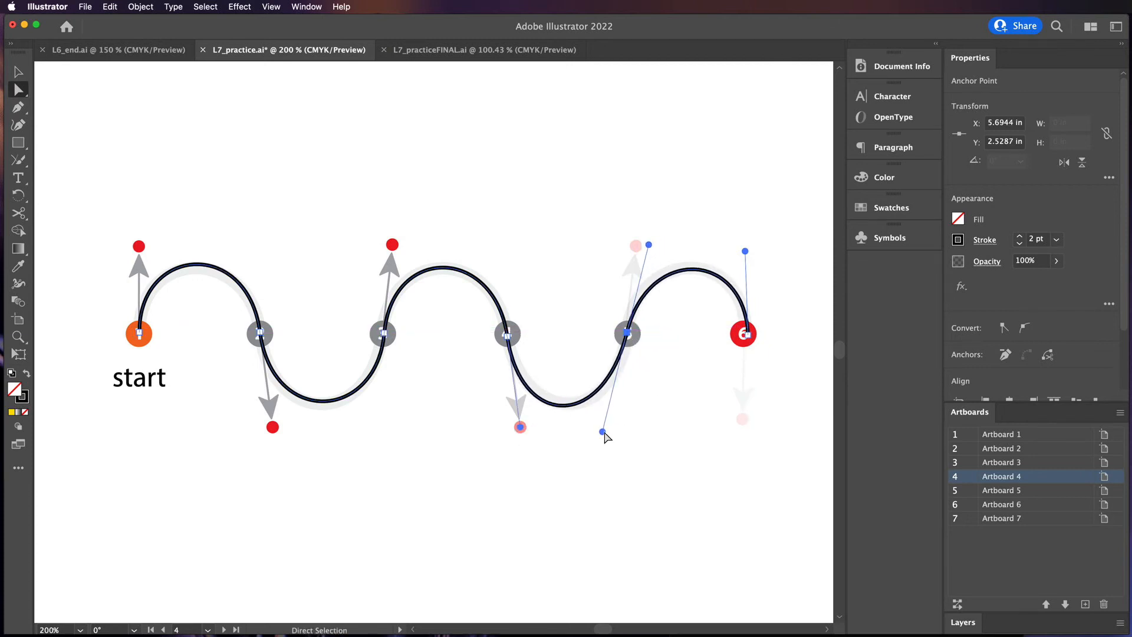
Adjust the lower handles at points 4 and 5 and the upper handle at point 4 to match the guide
{"action": "left_click_drag", "start_coordinate": [520, 427], "coordinate": [526, 419]}
{"action": "left_click_drag", "start_coordinate": [602, 432], "coordinate": [612, 433]}
{"action": "left_click", "coordinate": [512, 337]}
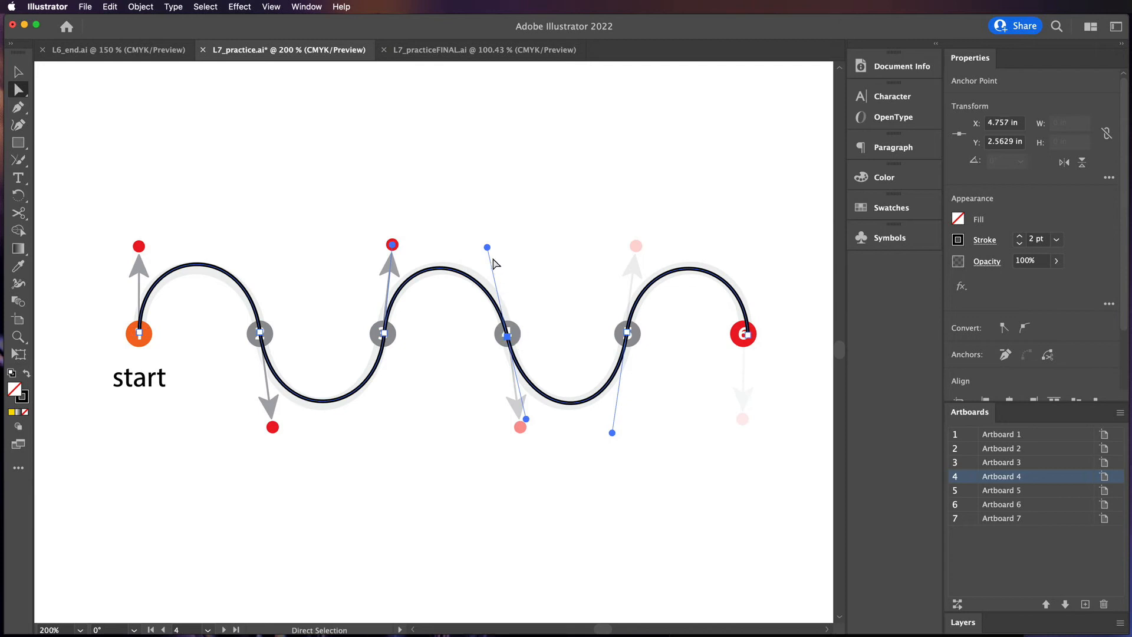
{"action": "left_click_drag", "start_coordinate": [490, 246], "coordinate": [496, 245]}
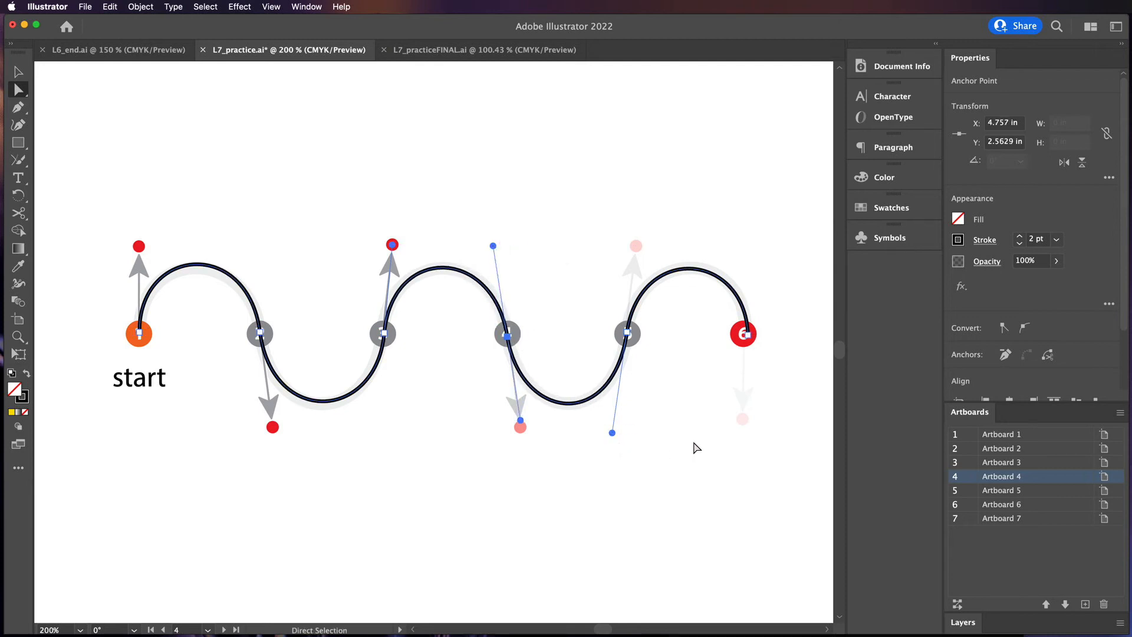
Go to the arch-row practice shape and start a Pen path at point 1, dragging its handle up to the red dot
{"action": "double_click", "coordinate": [969, 491]}
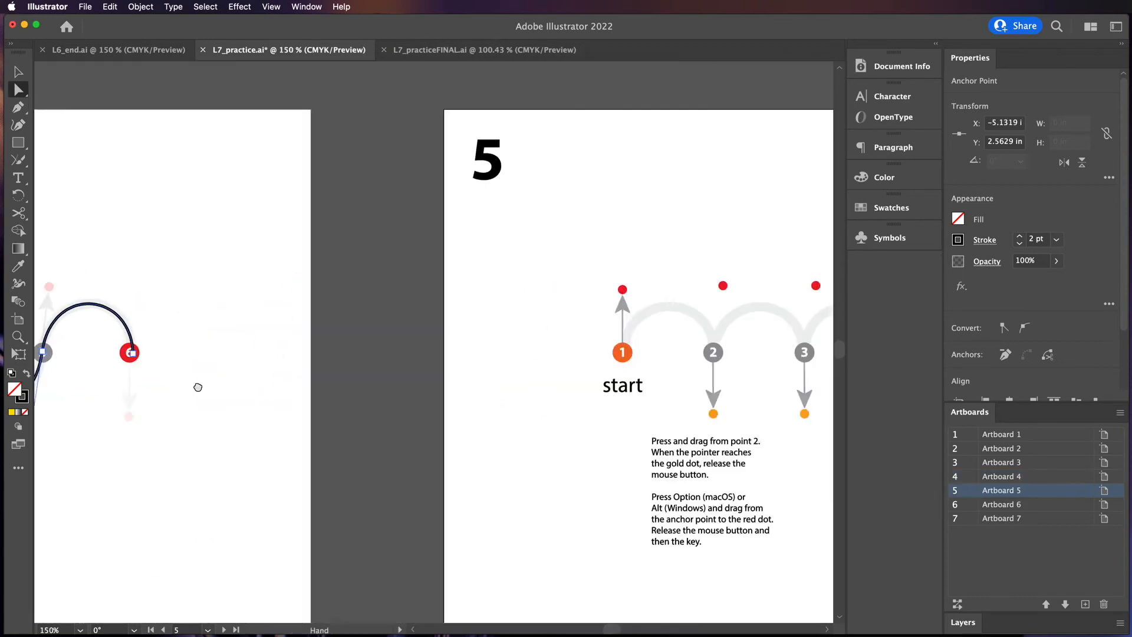
{"action": "left_click_drag", "start_coordinate": [599, 339], "coordinate": [254, 322]}
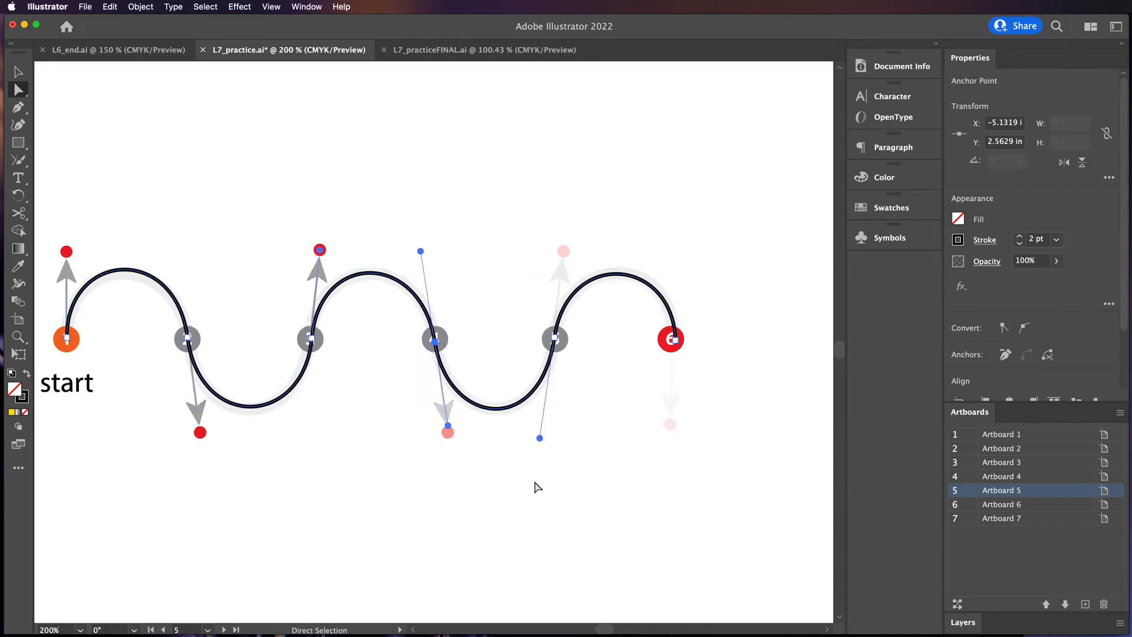
{"action": "left_click", "coordinate": [786, 409]}
{"action": "left_click_drag", "start_coordinate": [786, 409], "coordinate": [250, 384]}
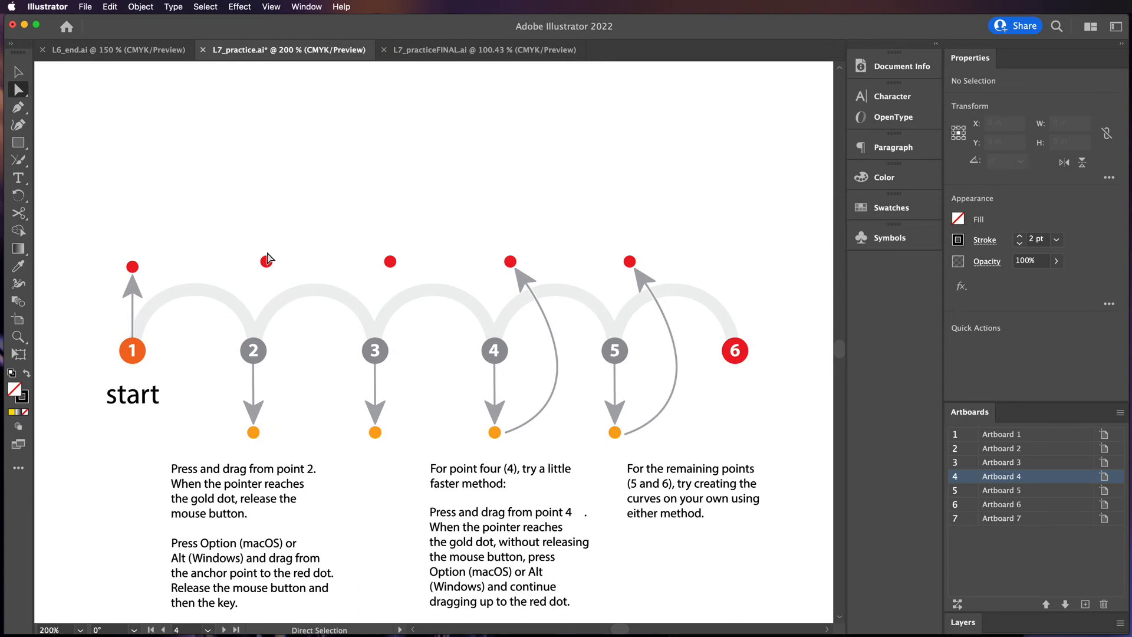
{"action": "left_click_drag", "start_coordinate": [251, 388], "coordinate": [306, 361]}
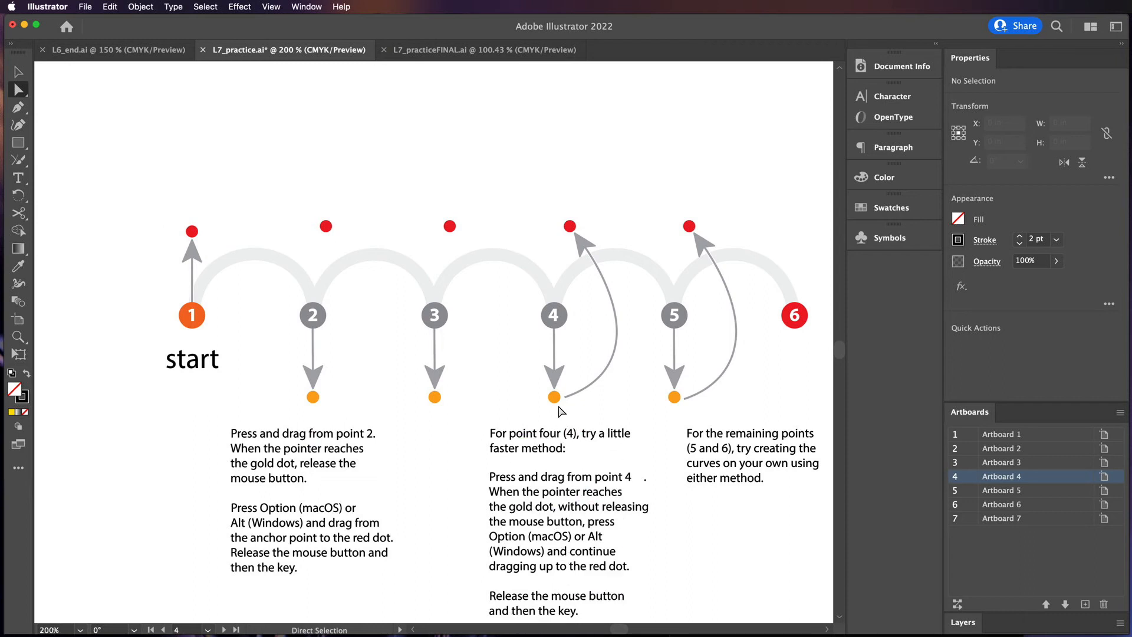
{"action": "left_click", "coordinate": [21, 110]}
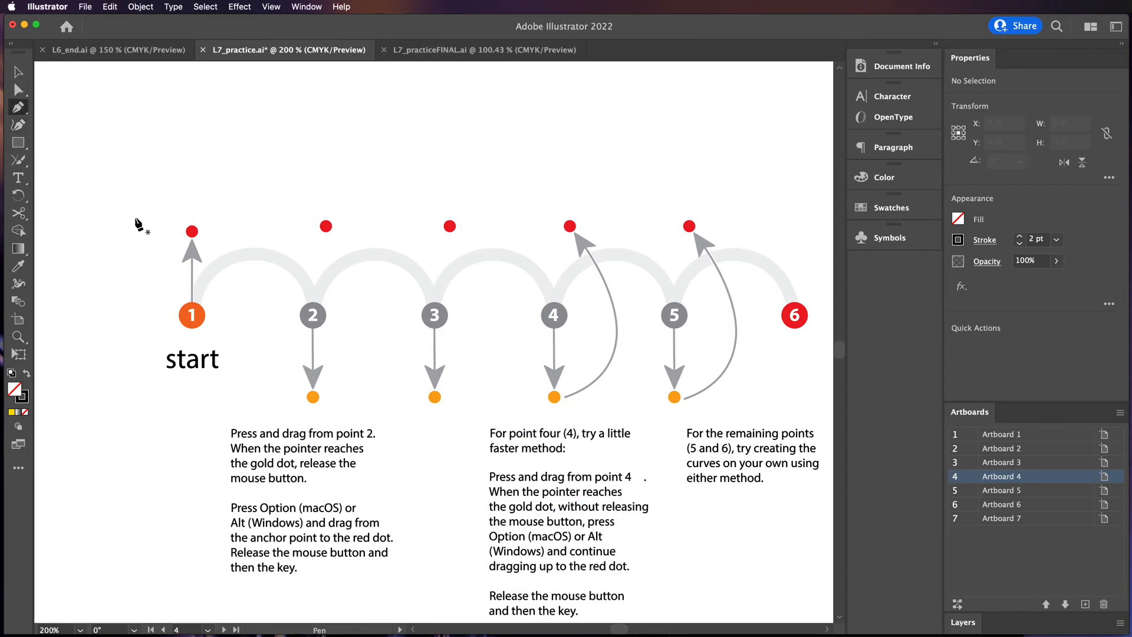
{"action": "left_click_drag", "start_coordinate": [192, 316], "coordinate": [194, 288]}
{"action": "left_click_drag", "start_coordinate": [192, 239], "coordinate": [192, 231]}
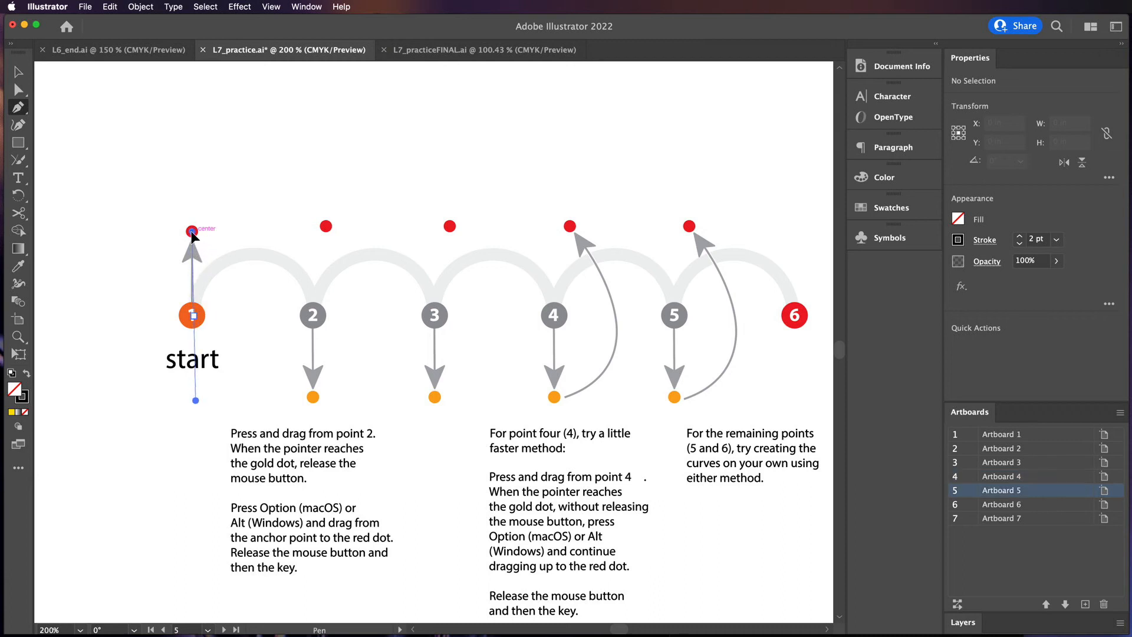
At points 2 and 3, drag down to the gold dot, then split the handle by dragging it up to the red dot
{"action": "left_click_drag", "start_coordinate": [313, 316], "coordinate": [313, 397]}
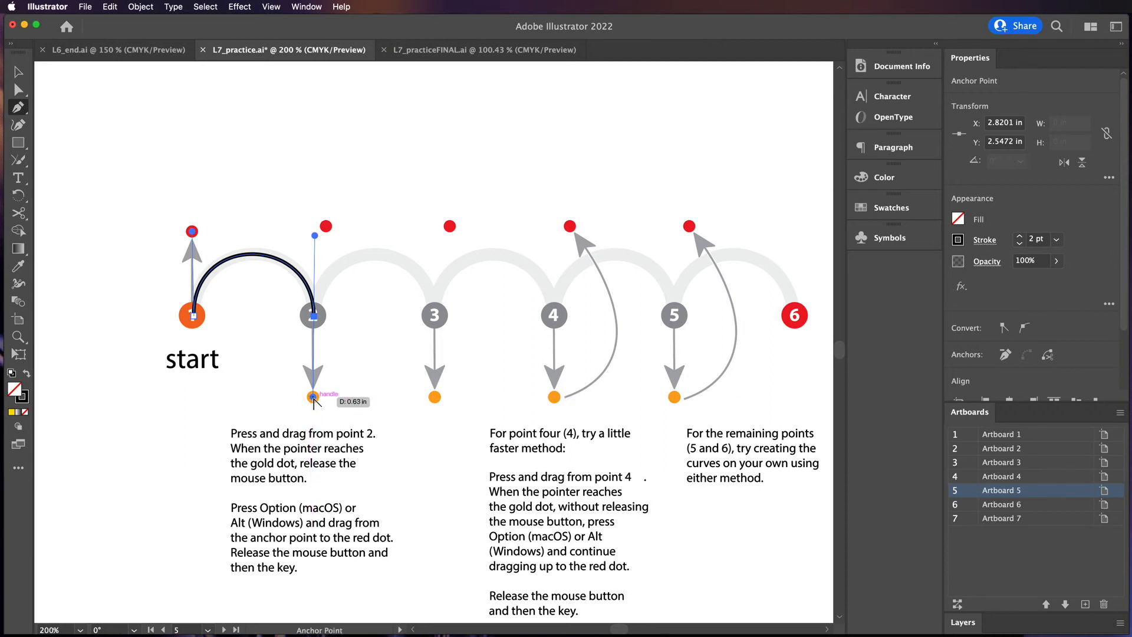
{"action": "left_click_drag", "start_coordinate": [313, 397], "coordinate": [327, 226]}
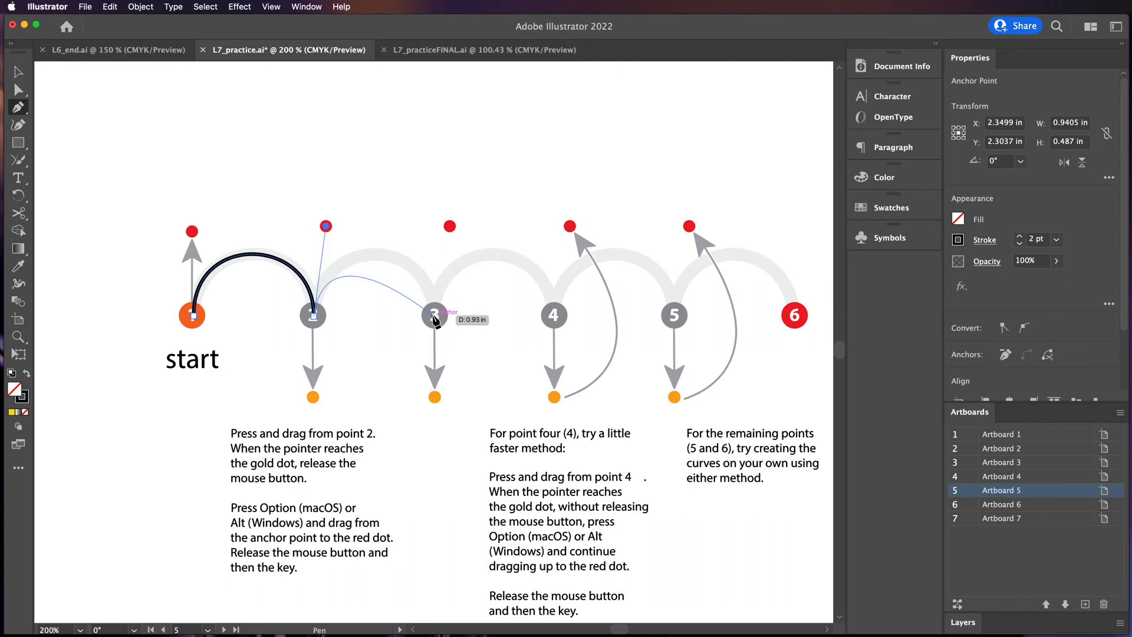
{"action": "left_click_drag", "start_coordinate": [433, 316], "coordinate": [434, 398]}
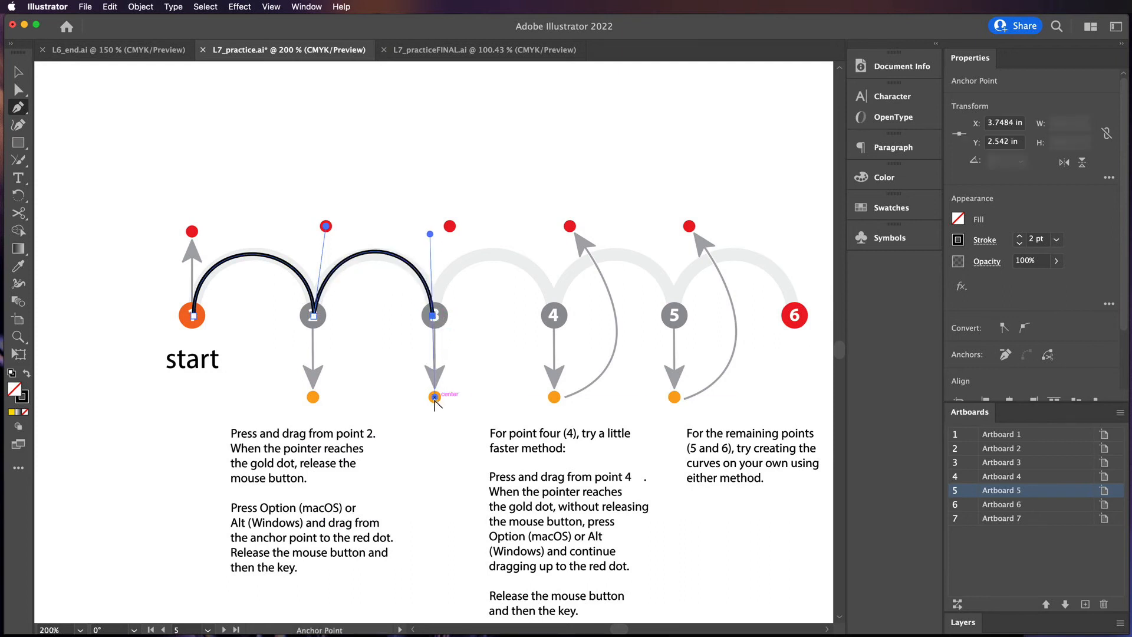
{"action": "left_click_drag", "start_coordinate": [434, 315], "coordinate": [450, 226]}
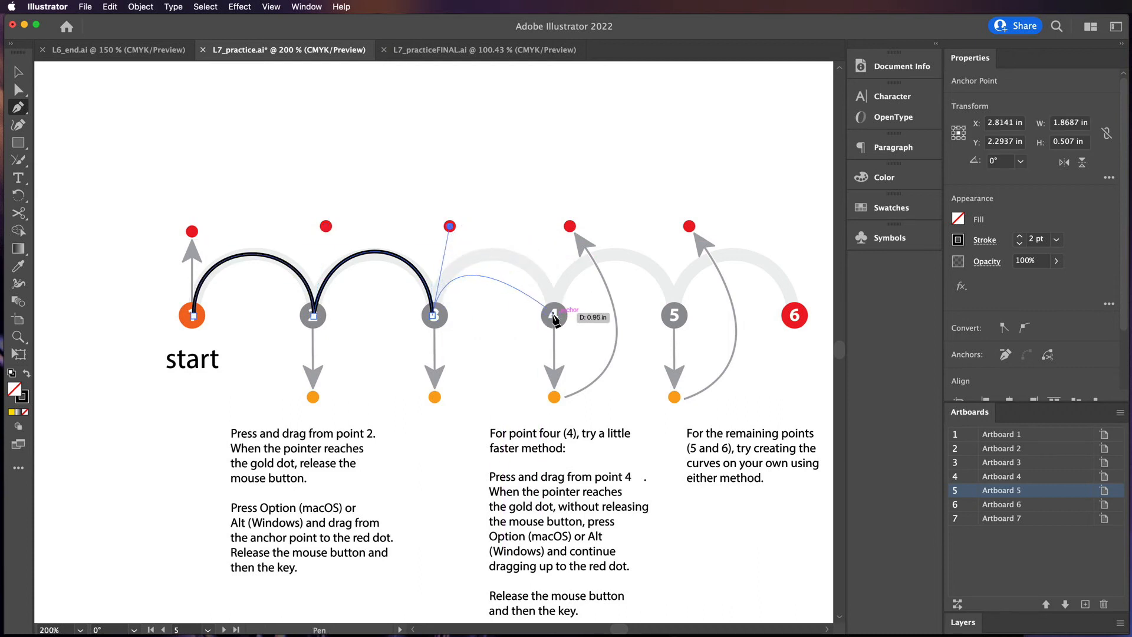
Use the faster split-handle method at point 4, repeat at point 5, and end with a downward drag at point 6
{"action": "left_click_drag", "start_coordinate": [553, 314], "coordinate": [552, 313]}
{"action": "left_click_drag", "start_coordinate": [554, 362], "coordinate": [571, 229]}
{"action": "key", "text": "alt"}
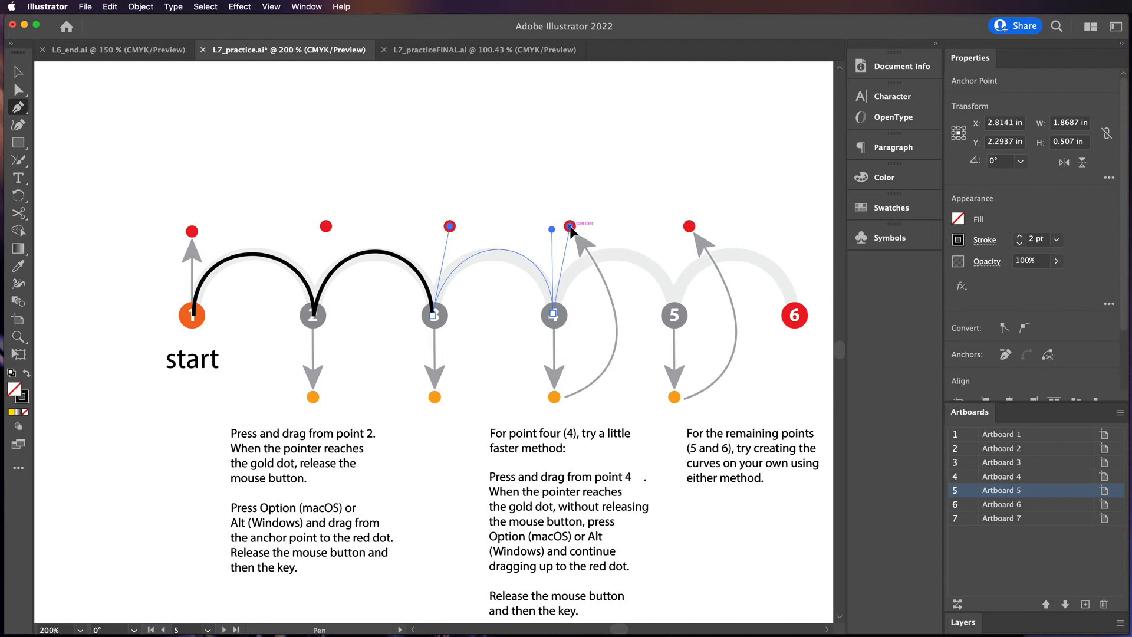
{"action": "left_click_drag", "start_coordinate": [674, 315], "coordinate": [674, 397]}
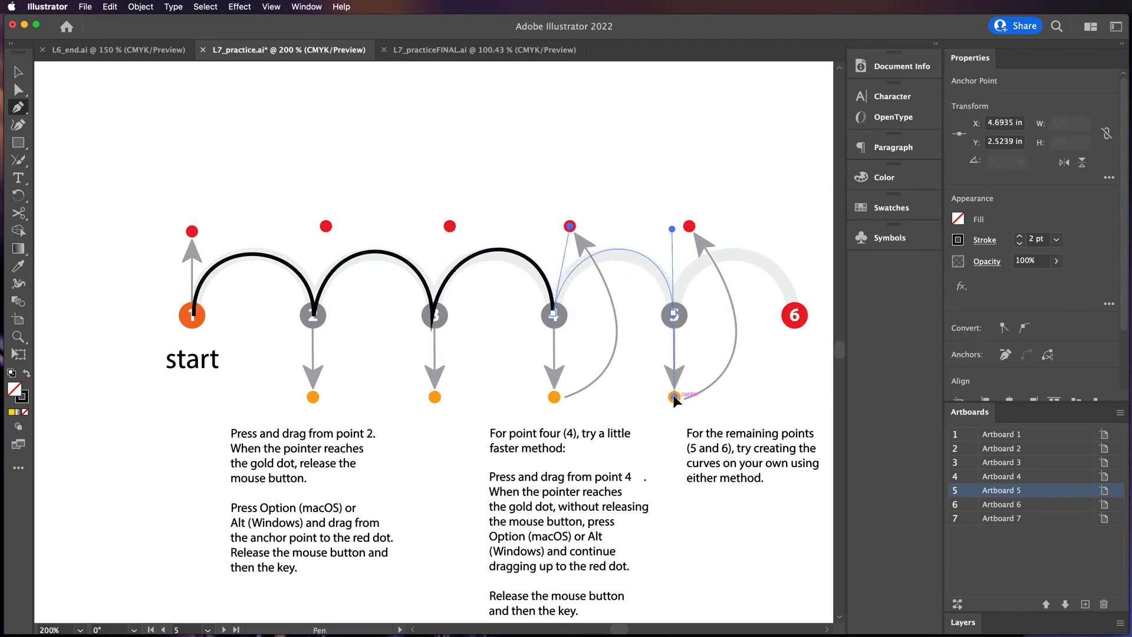
{"action": "left_click_drag", "start_coordinate": [690, 227], "coordinate": [689, 227]}
{"action": "left_click_drag", "start_coordinate": [795, 315], "coordinate": [800, 388]}
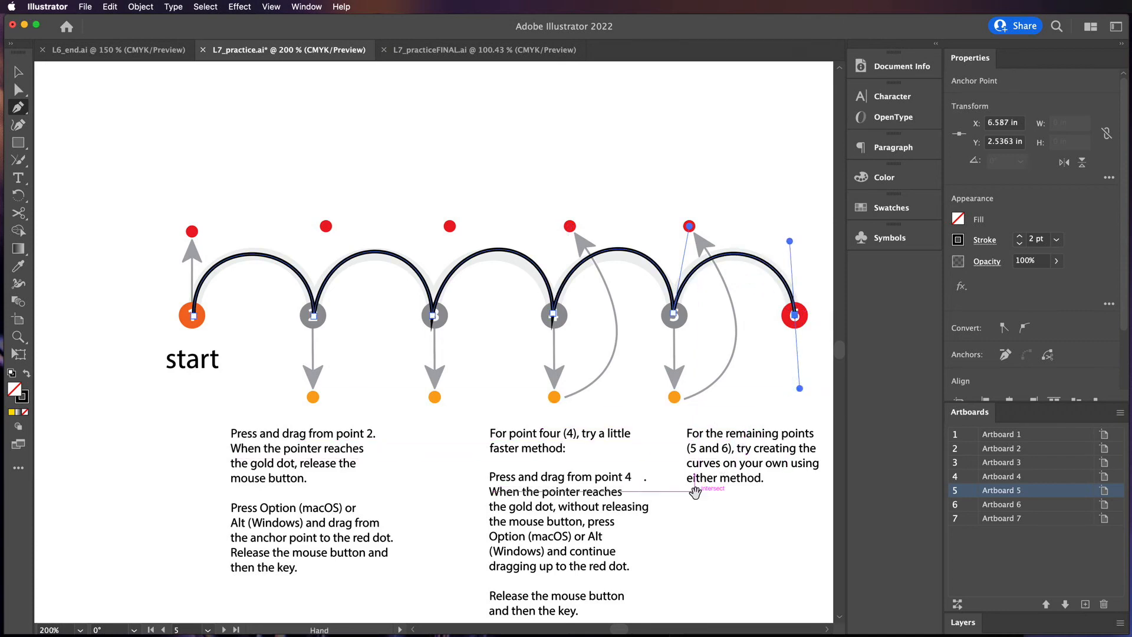
Move to the next guide shape and start a Pen path, dragging a handle up at point 1 and down at point 2
{"action": "left_click_drag", "start_coordinate": [693, 492], "coordinate": [406, 269]}
{"action": "left_click_drag", "start_coordinate": [640, 342], "coordinate": [260, 425]}
{"action": "left_click_drag", "start_coordinate": [512, 379], "coordinate": [159, 405]}
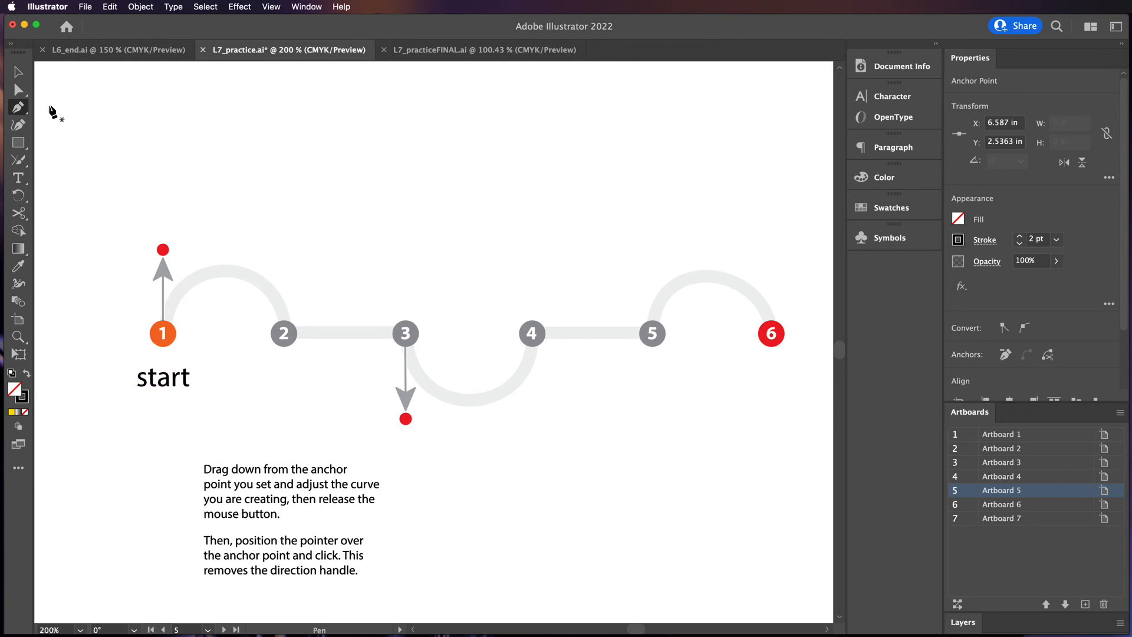
{"action": "left_click_drag", "start_coordinate": [165, 332], "coordinate": [164, 250]}
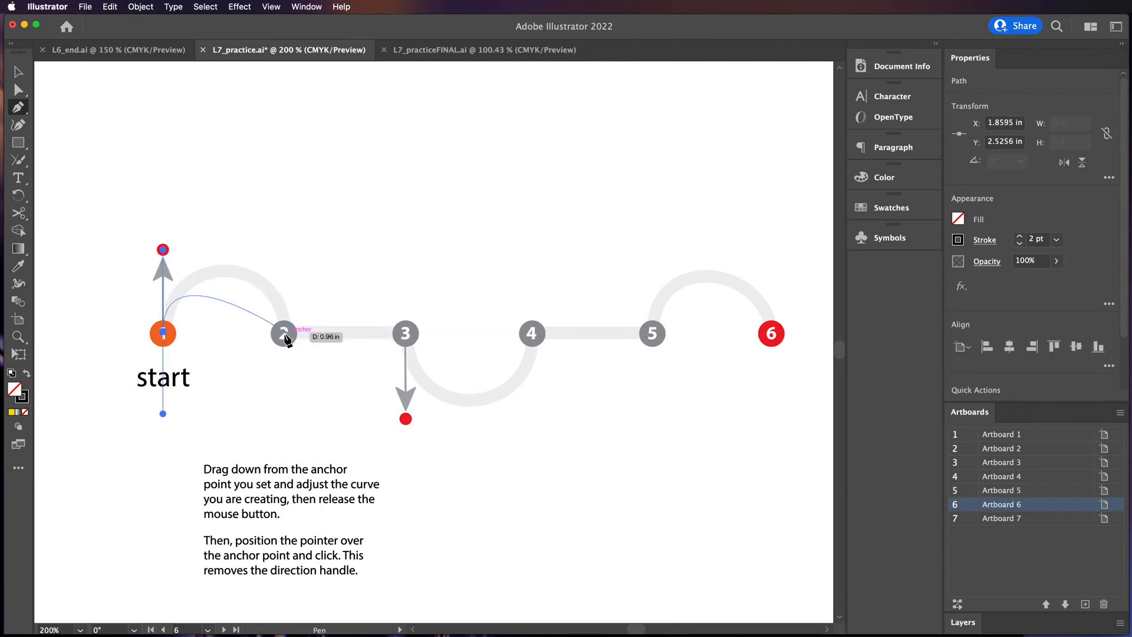
{"action": "left_click_drag", "start_coordinate": [284, 334], "coordinate": [292, 425]}
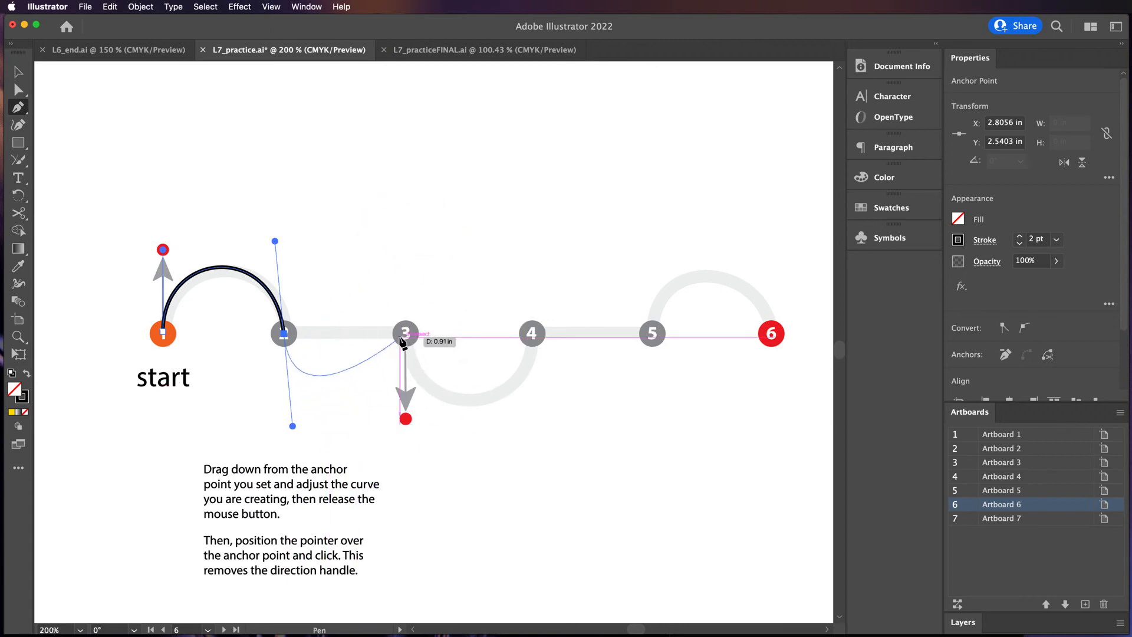
Undo a curve drawn to point 3 and remove point 2's outgoing handle by clicking its anchor
{"action": "left_click_drag", "start_coordinate": [405, 333], "coordinate": [446, 506]}
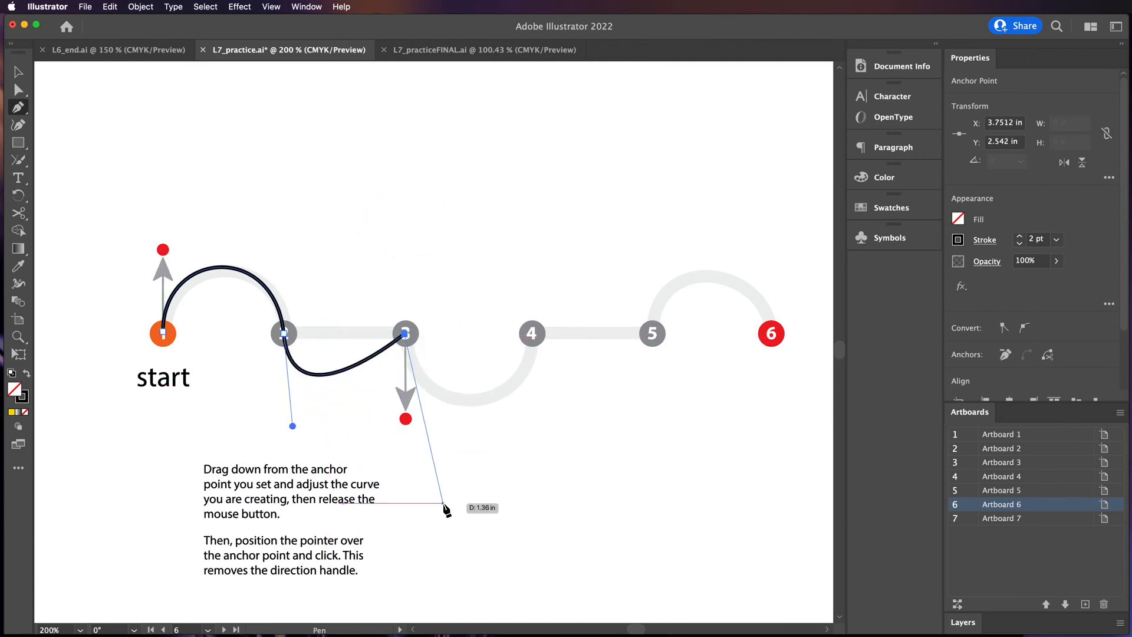
{"action": "key", "text": "super+z"}
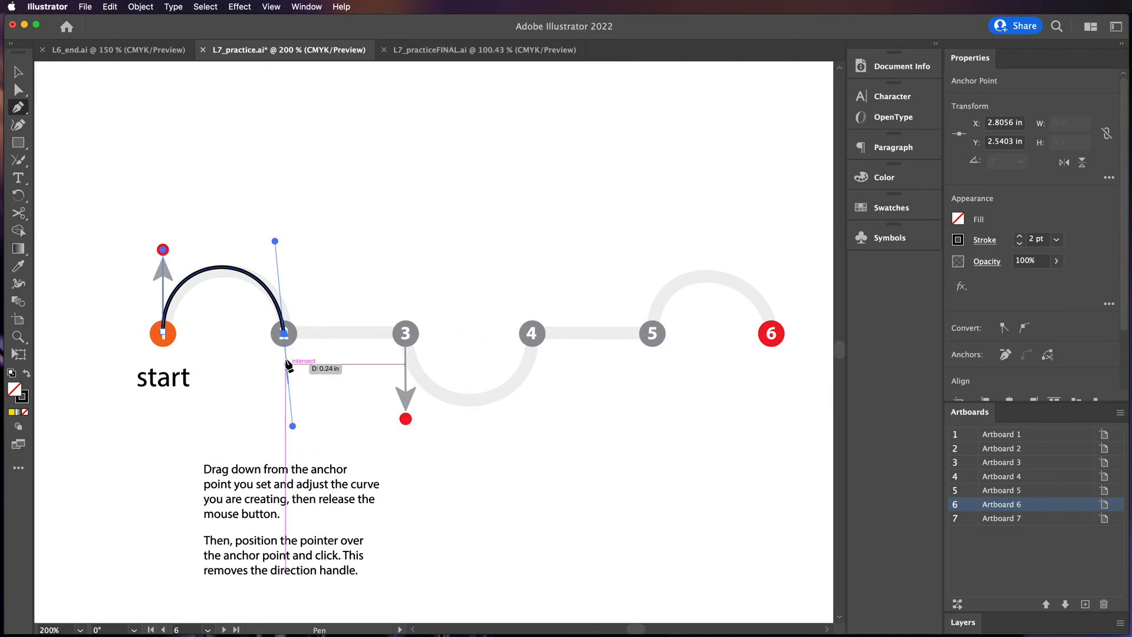
{"action": "left_click", "coordinate": [284, 336]}
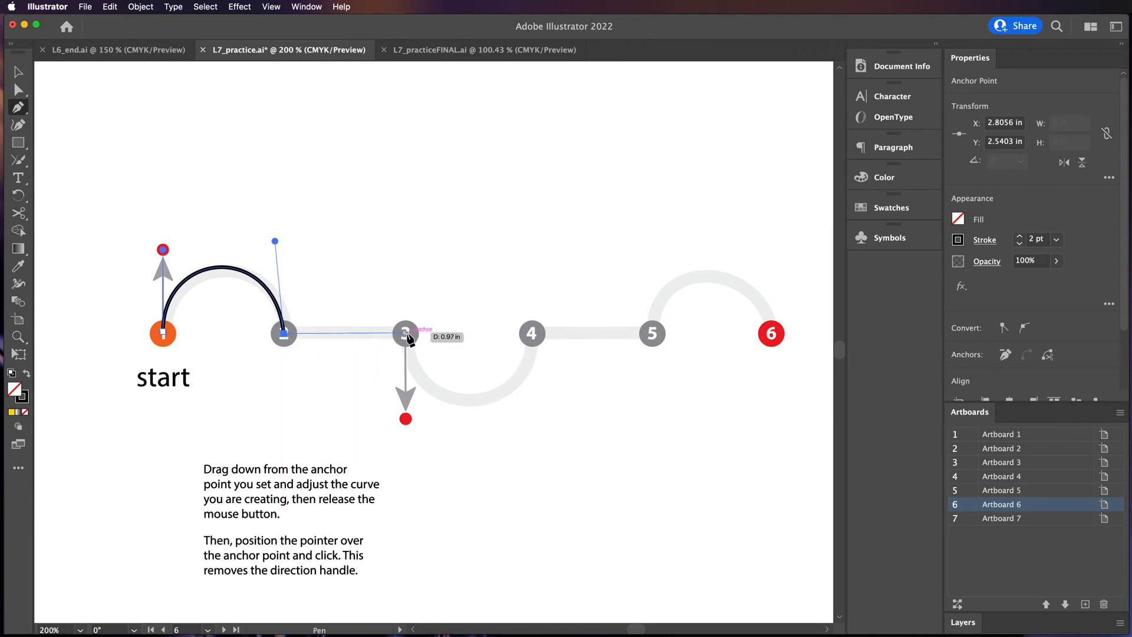
{"action": "left_click", "coordinate": [406, 334]}
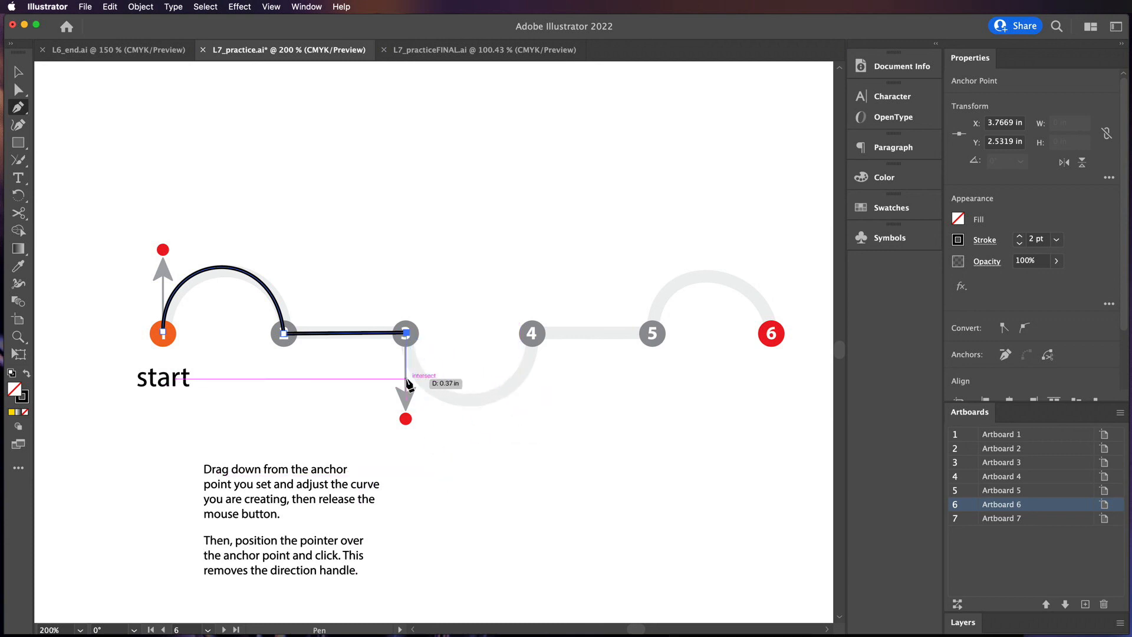
{"action": "key", "text": "super+z"}
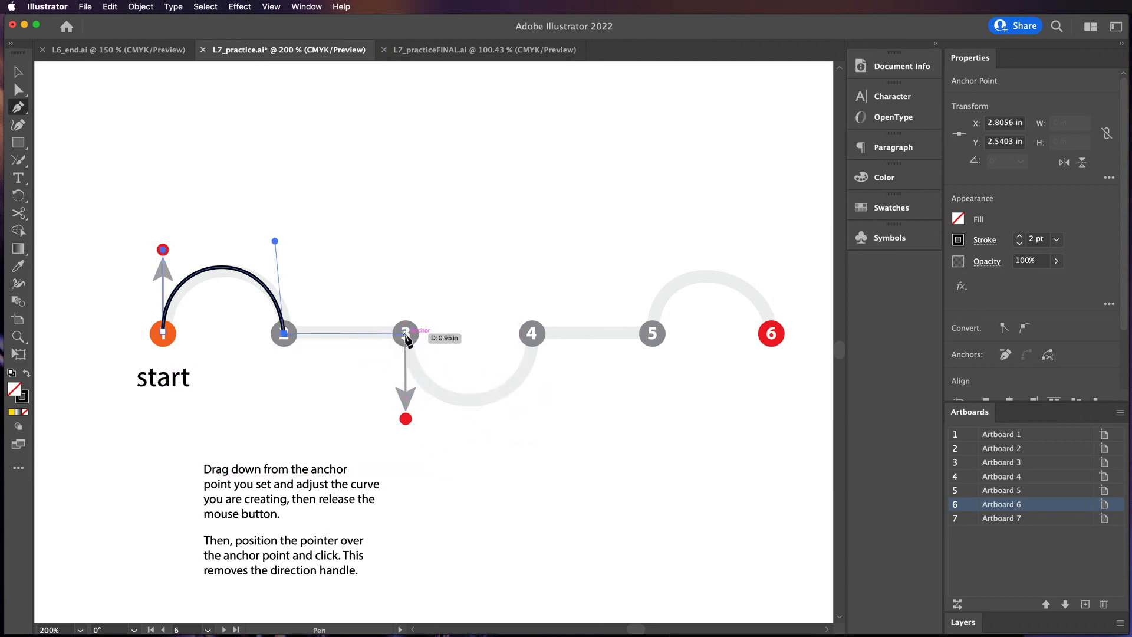
{"action": "left_click_drag", "start_coordinate": [405, 333], "coordinate": [405, 419]}
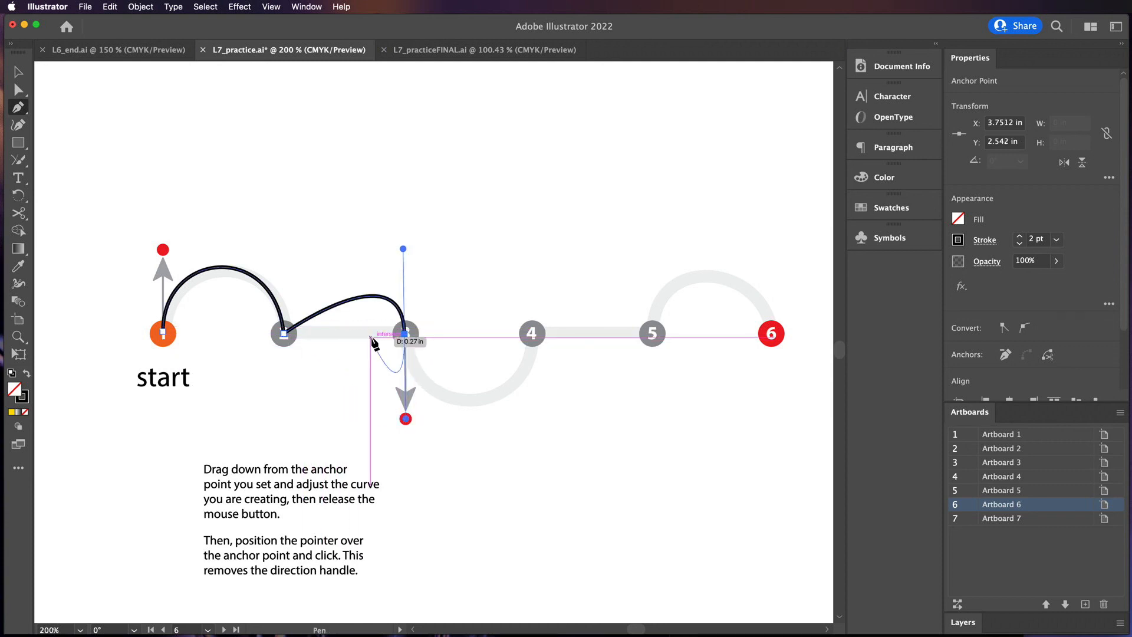
{"action": "key", "text": "super+z"}
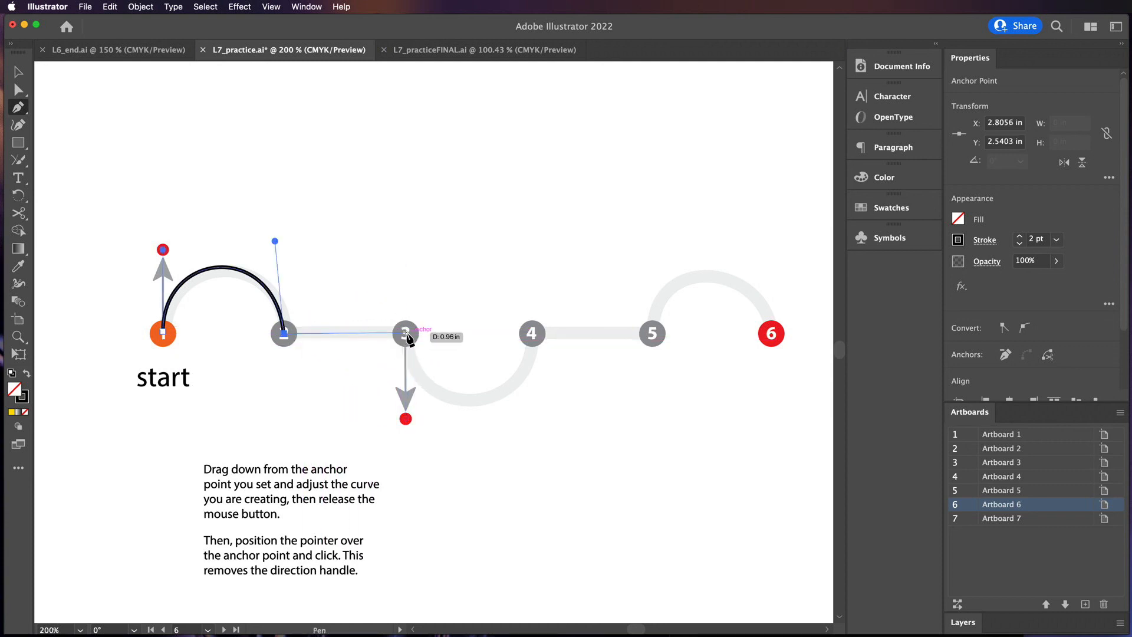
Draw a straight segment to point 3, drag its handle down, then curve up to point 4 and remove its handle
{"action": "left_click", "coordinate": [406, 335]}
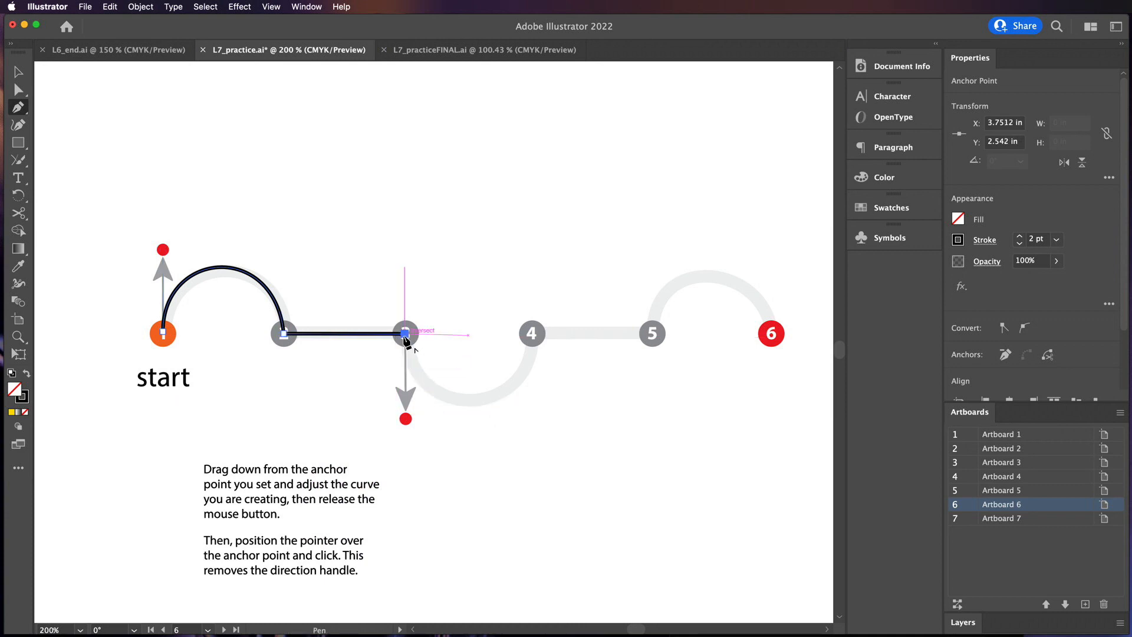
{"action": "left_click_drag", "start_coordinate": [406, 340], "coordinate": [407, 420]}
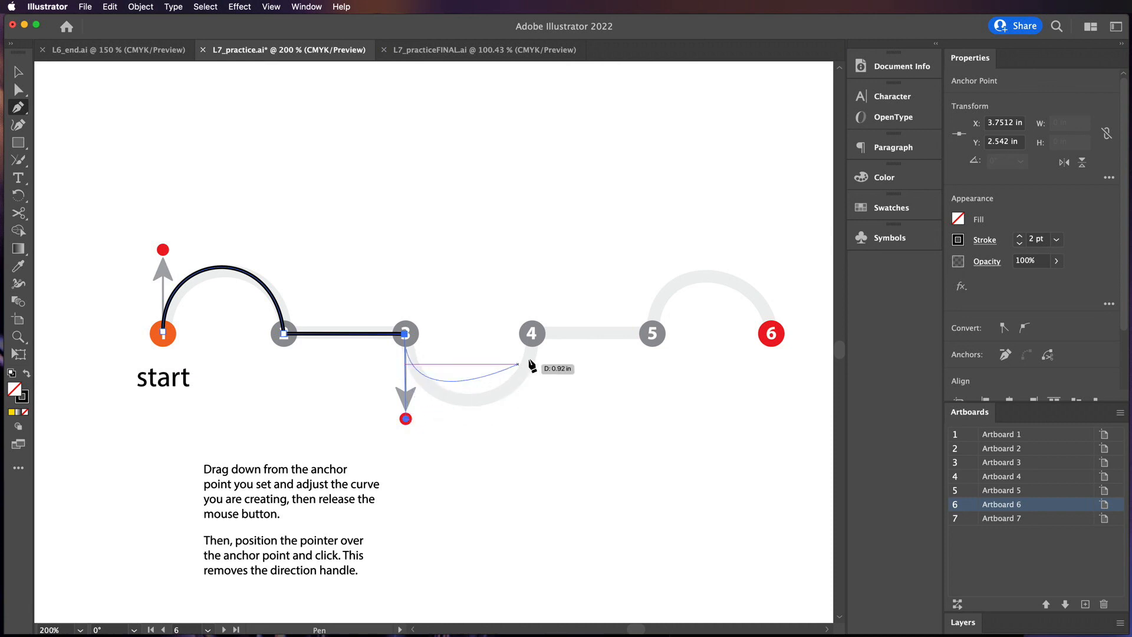
{"action": "left_click_drag", "start_coordinate": [531, 334], "coordinate": [531, 243]}
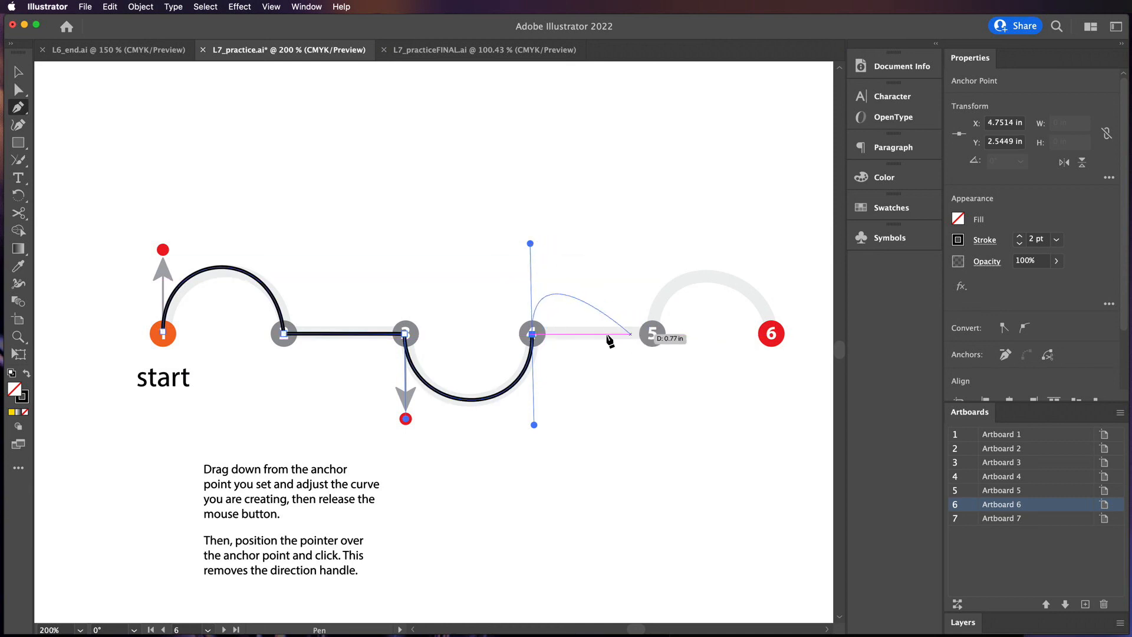
{"action": "left_click", "coordinate": [533, 335]}
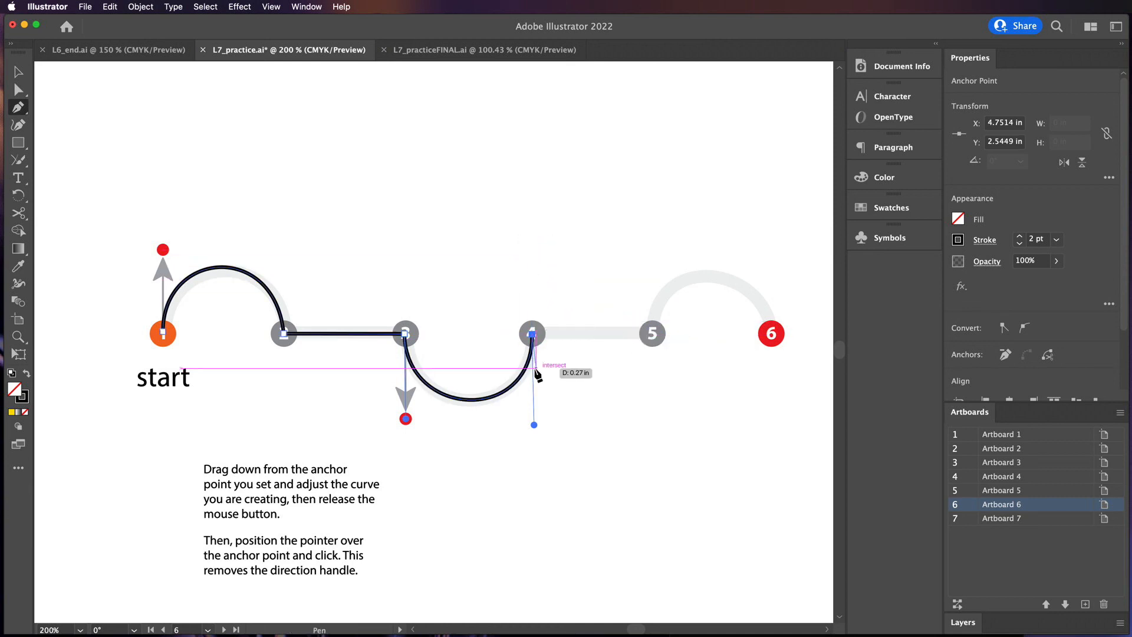
Draw a straight segment to point 5, drag its handle up, and finish with a downward drag at point 6
{"action": "left_click", "coordinate": [653, 338]}
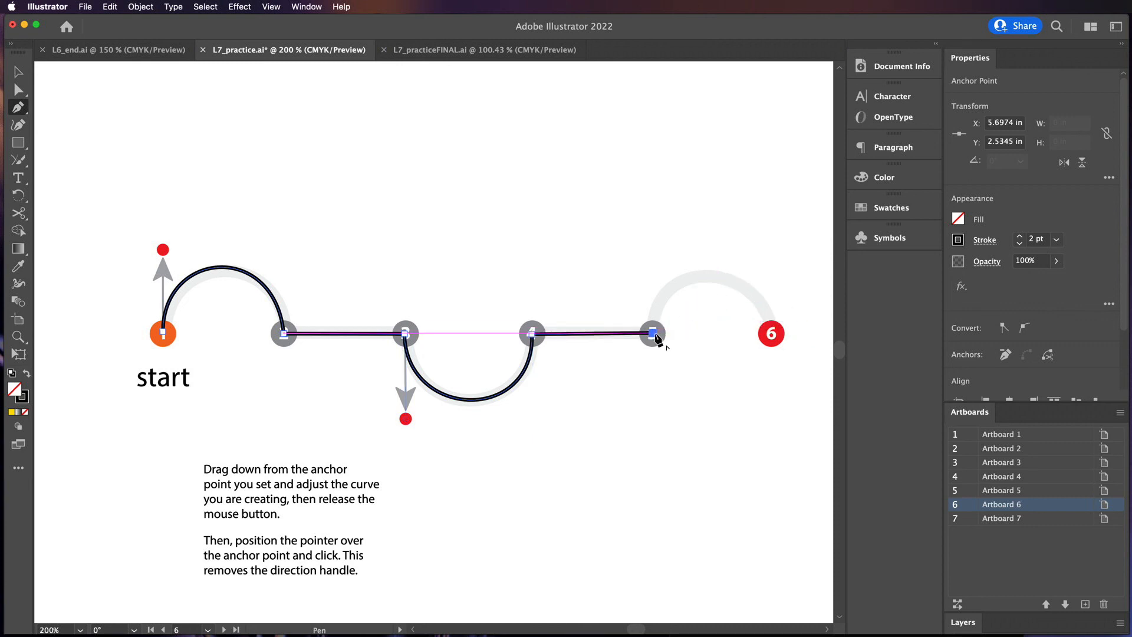
{"action": "left_click_drag", "start_coordinate": [653, 334], "coordinate": [651, 243]}
{"action": "left_click_drag", "start_coordinate": [774, 345], "coordinate": [766, 408]}
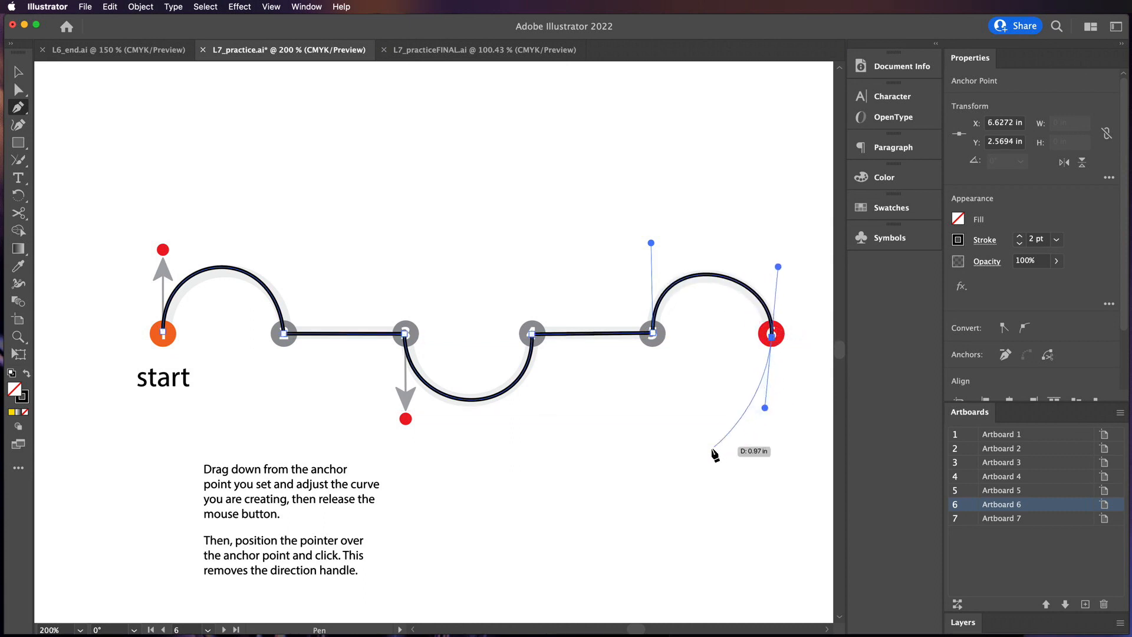
{"action": "mouse_move", "coordinate": [683, 478]}
{"action": "left_mouse_down"}
{"action": "mouse_move", "coordinate": [567, 473]}
{"action": "mouse_move", "coordinate": [632, 463]}
{"action": "left_mouse_up"}
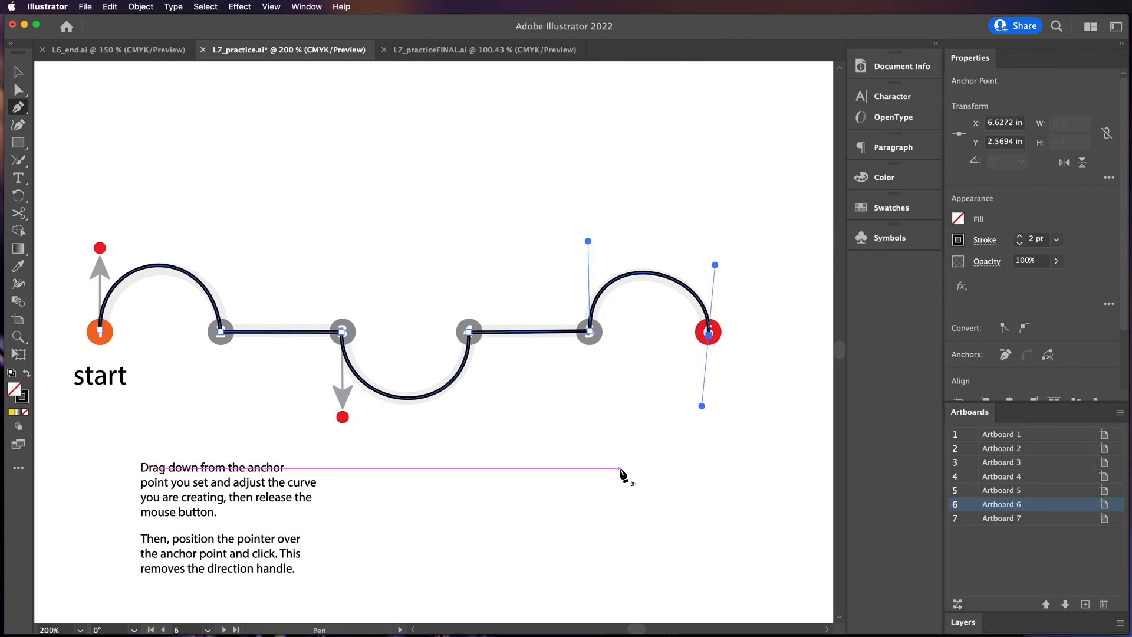